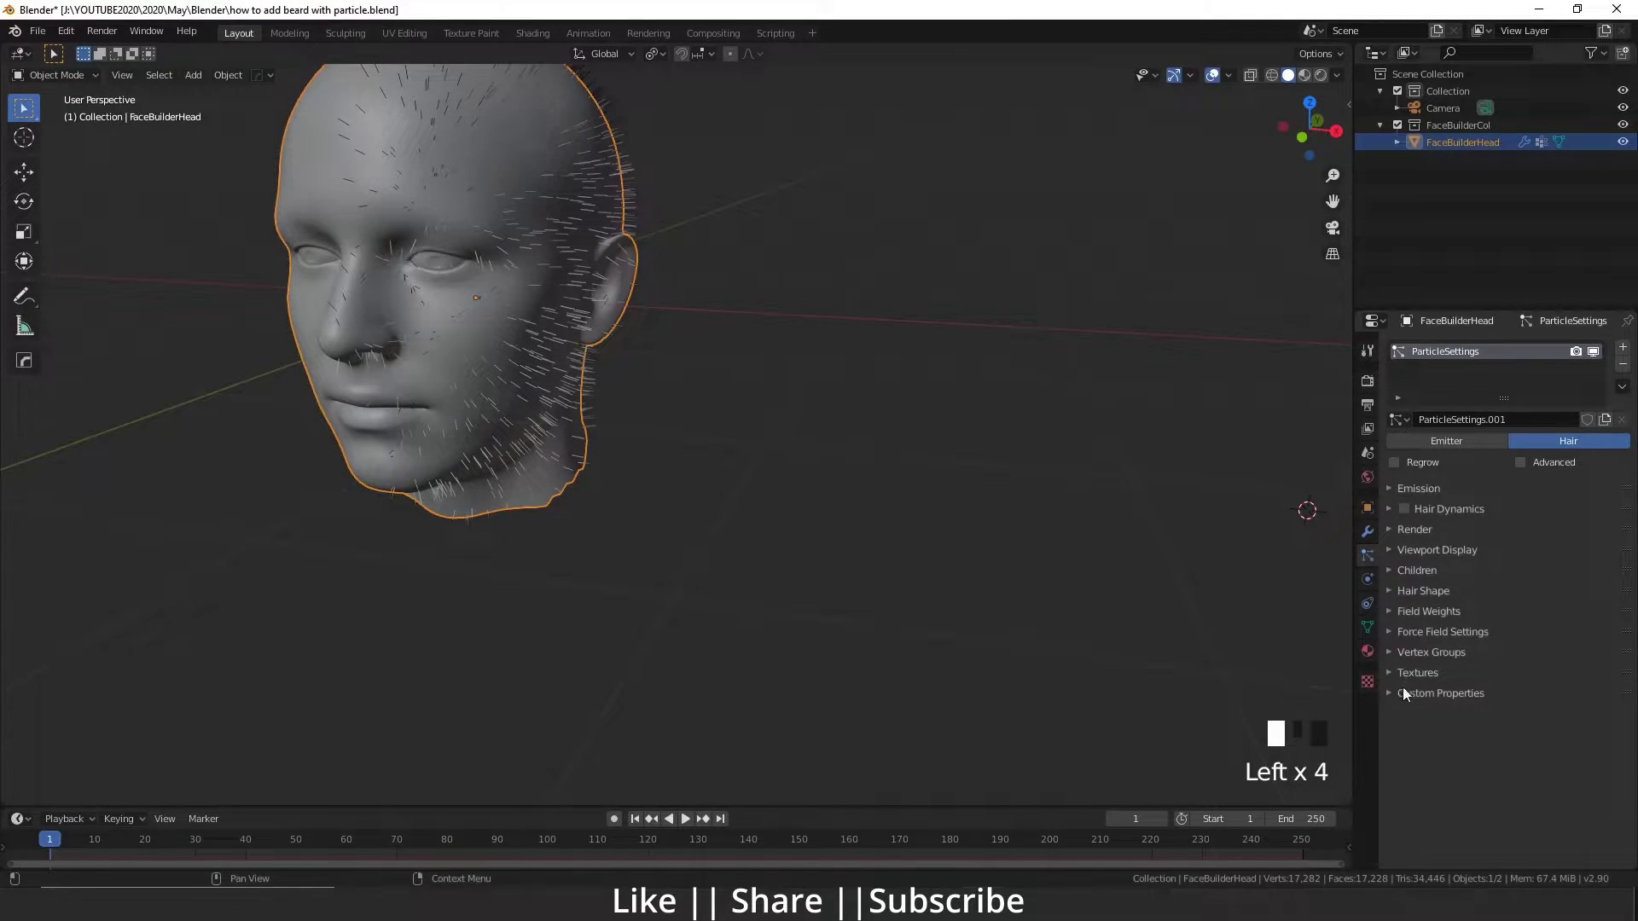
Expand the Vertex Groups panel of FaceBuilderHead's new hair particle system
{"action": "left_click", "coordinate": [1388, 652]}
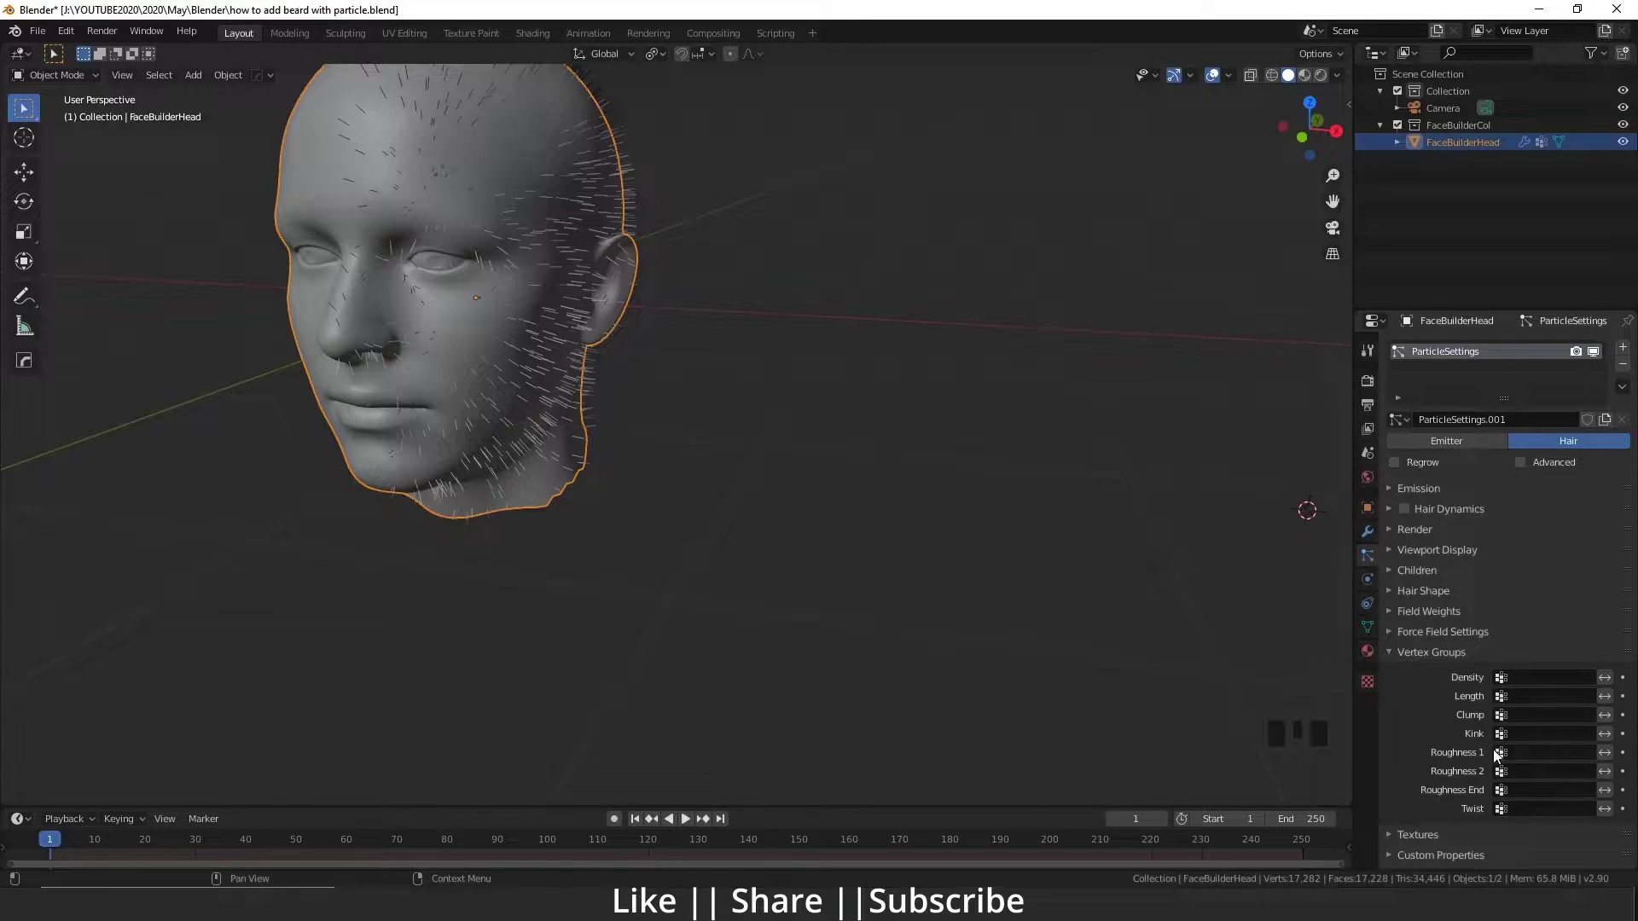
Set the hair Density vertex group to Hair and orbit to inspect the resulting beard
{"action": "left_click", "coordinate": [1535, 679]}
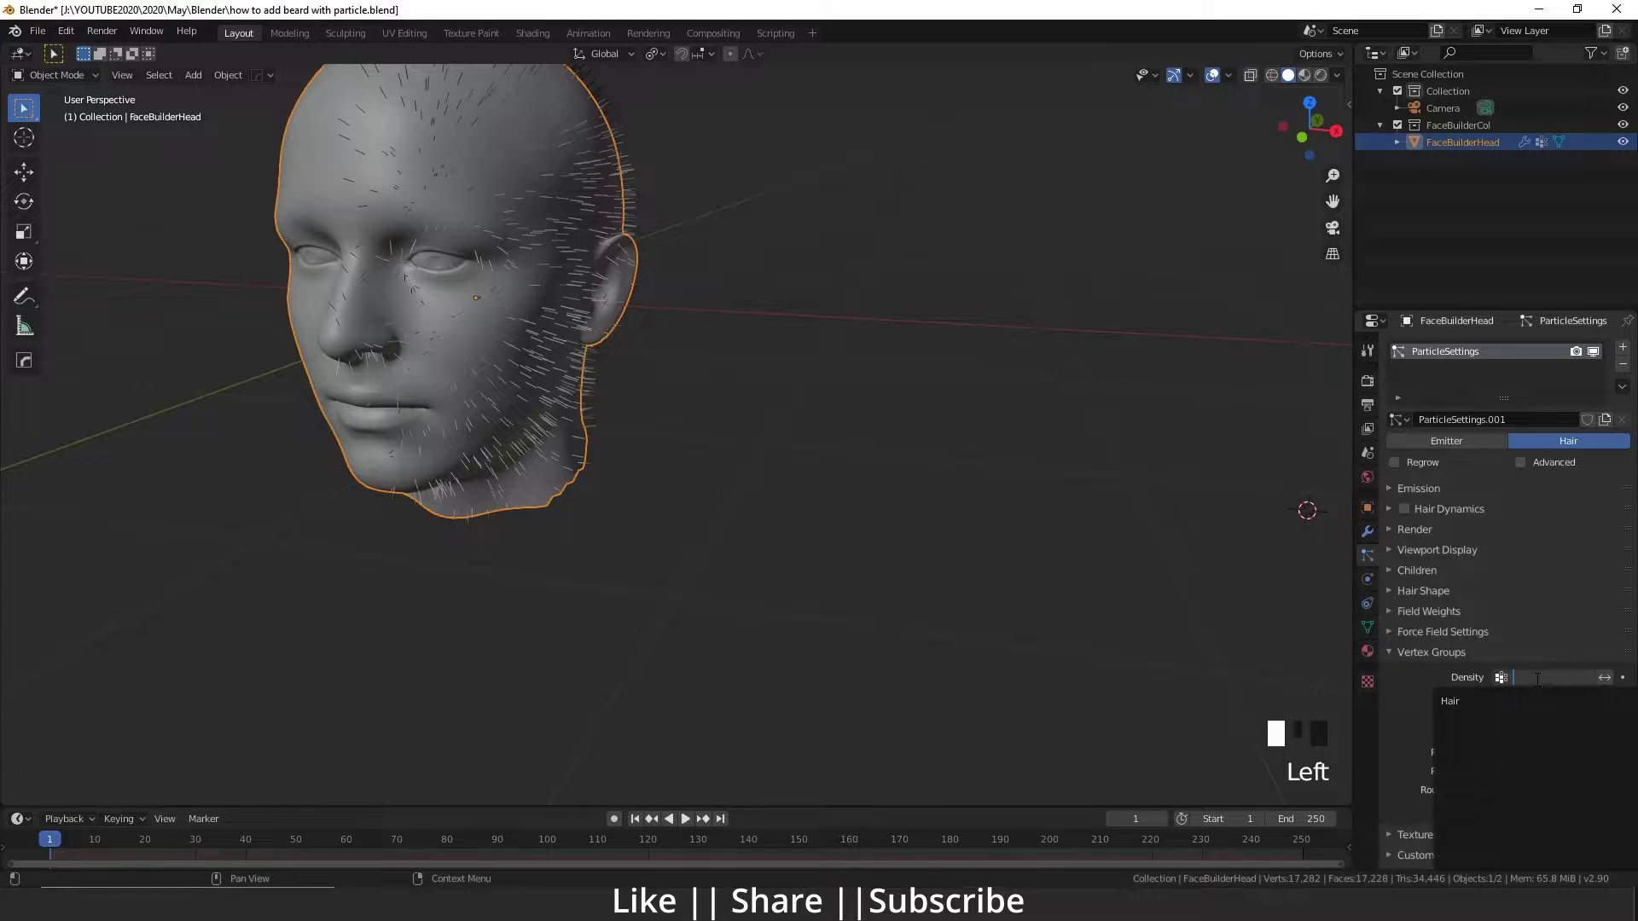
{"action": "left_click", "coordinate": [1461, 701]}
{"action": "mouse_move", "coordinate": [608, 391]}
{"action": "middle_mouse_down"}
{"action": "mouse_move", "coordinate": [764, 384]}
{"action": "mouse_move", "coordinate": [819, 443]}
{"action": "mouse_move", "coordinate": [815, 497]}
{"action": "mouse_move", "coordinate": [594, 390]}
{"action": "middle_mouse_up"}
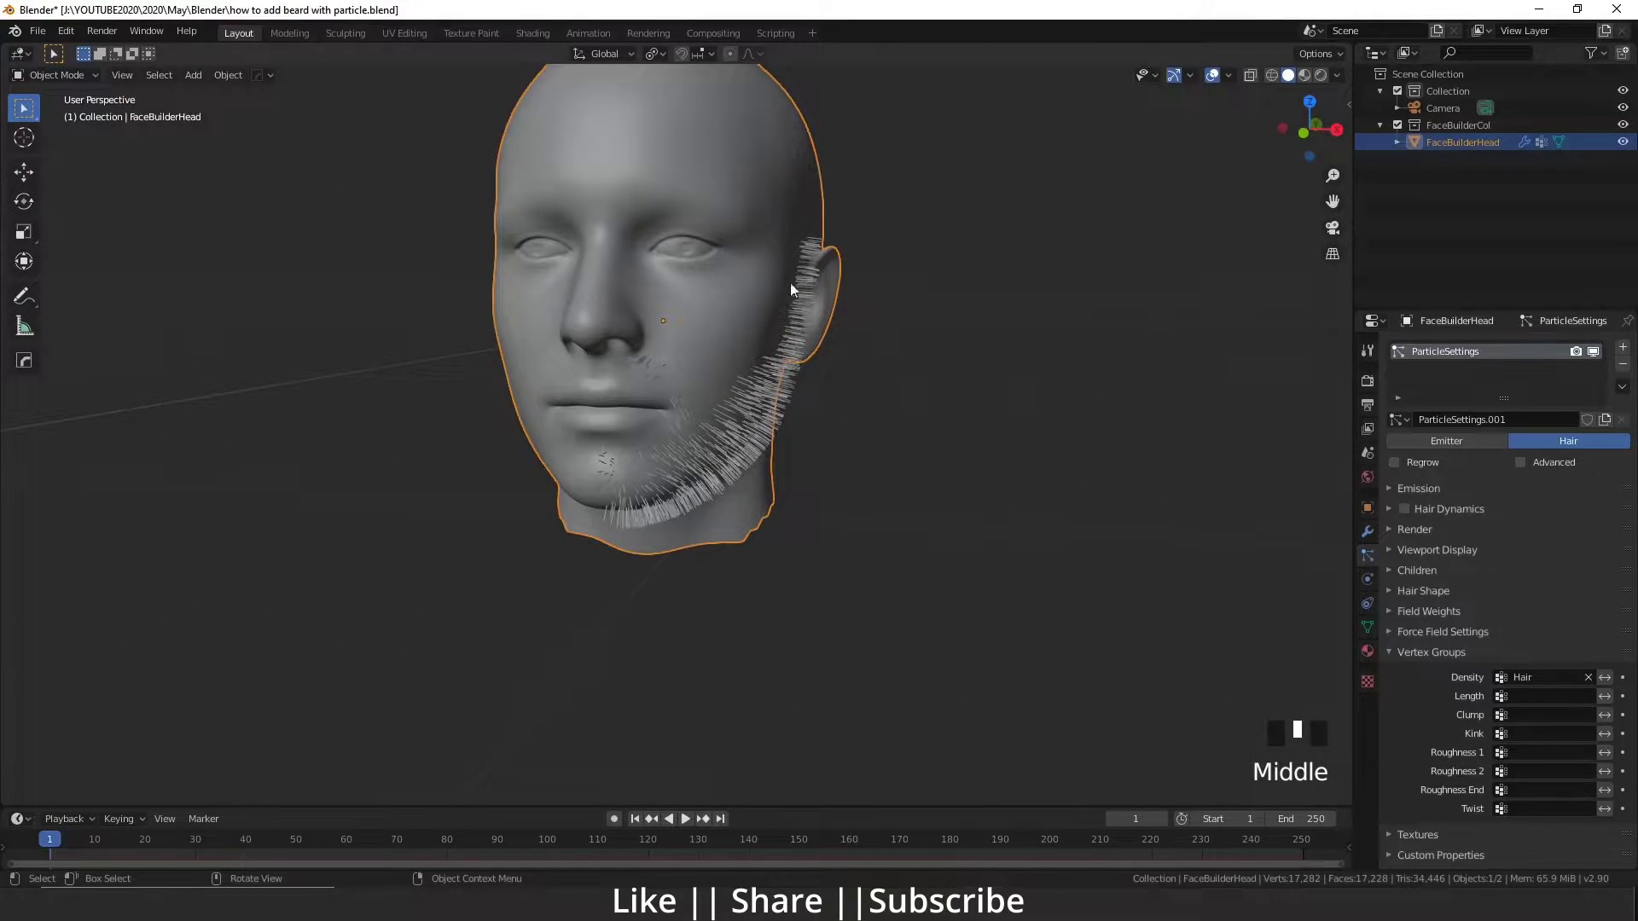
{"action": "middle_click_drag", "start_coordinate": [790, 288], "coordinate": [754, 348]}
{"action": "middle_click_drag", "start_coordinate": [730, 474], "coordinate": [1115, 470]}
{"action": "middle_click_drag", "start_coordinate": [963, 507], "coordinate": [925, 550], "text": "shift"}
{"action": "scroll", "coordinate": [870, 501], "scroll_direction": "up", "scroll_amount": 2}
Collapse the Vertex Groups panel and expand the Children panel
{"action": "left_click", "coordinate": [1393, 654]}
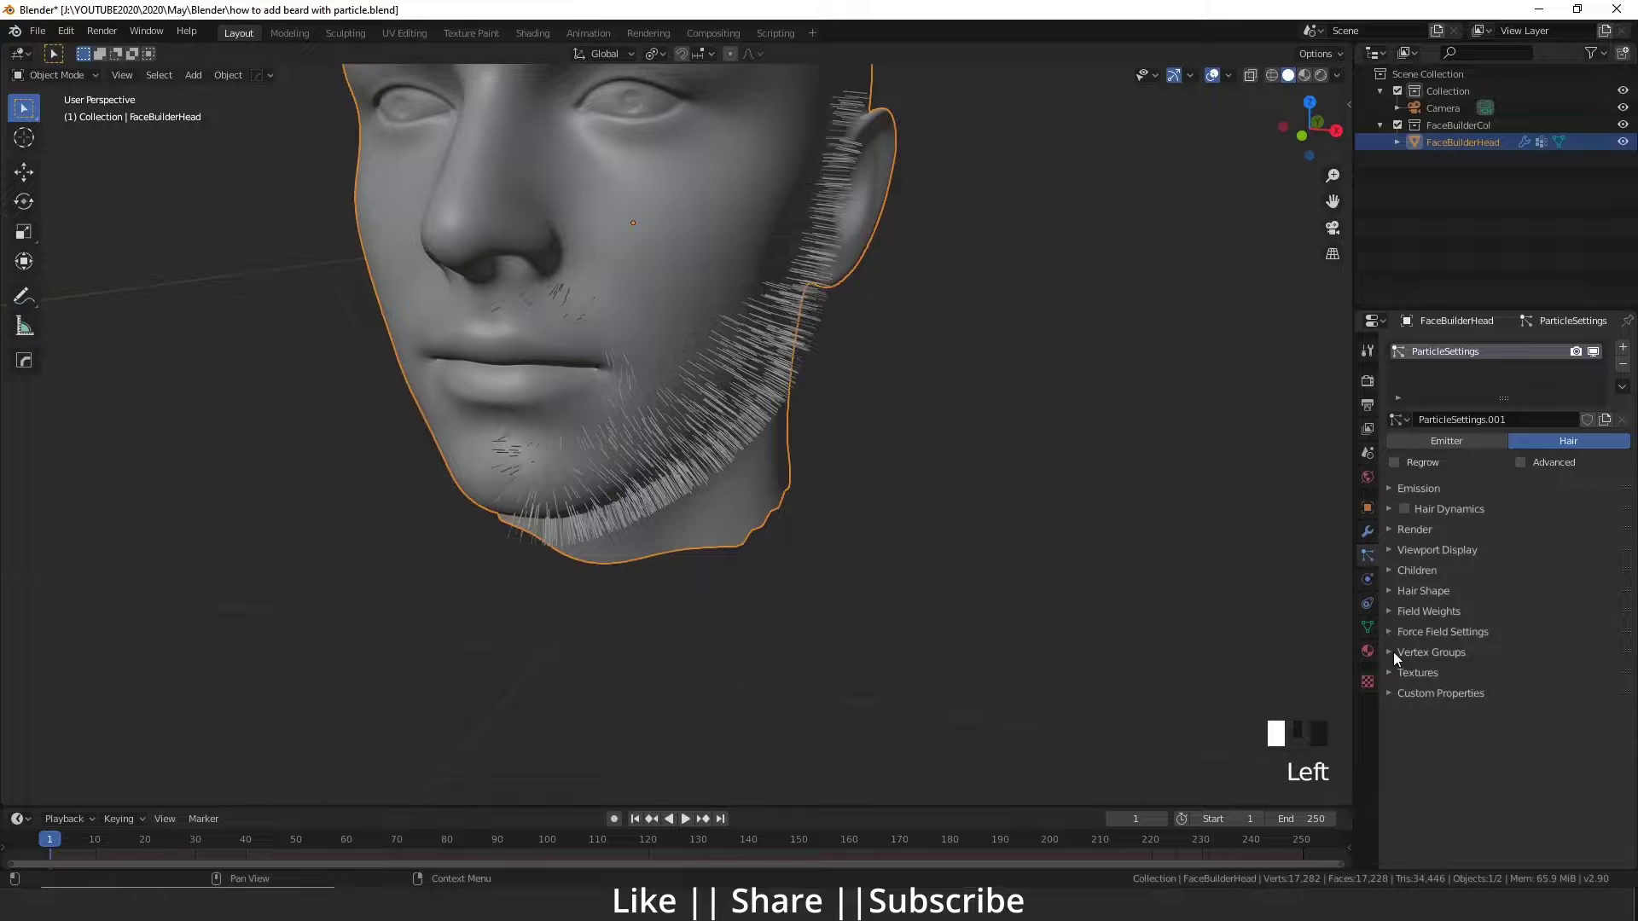
{"action": "left_click", "coordinate": [1393, 631]}
{"action": "left_click", "coordinate": [1394, 631]}
{"action": "left_click", "coordinate": [1392, 612]}
{"action": "left_click", "coordinate": [1392, 613]}
{"action": "left_click", "coordinate": [1392, 612]}
{"action": "left_click", "coordinate": [1389, 609]}
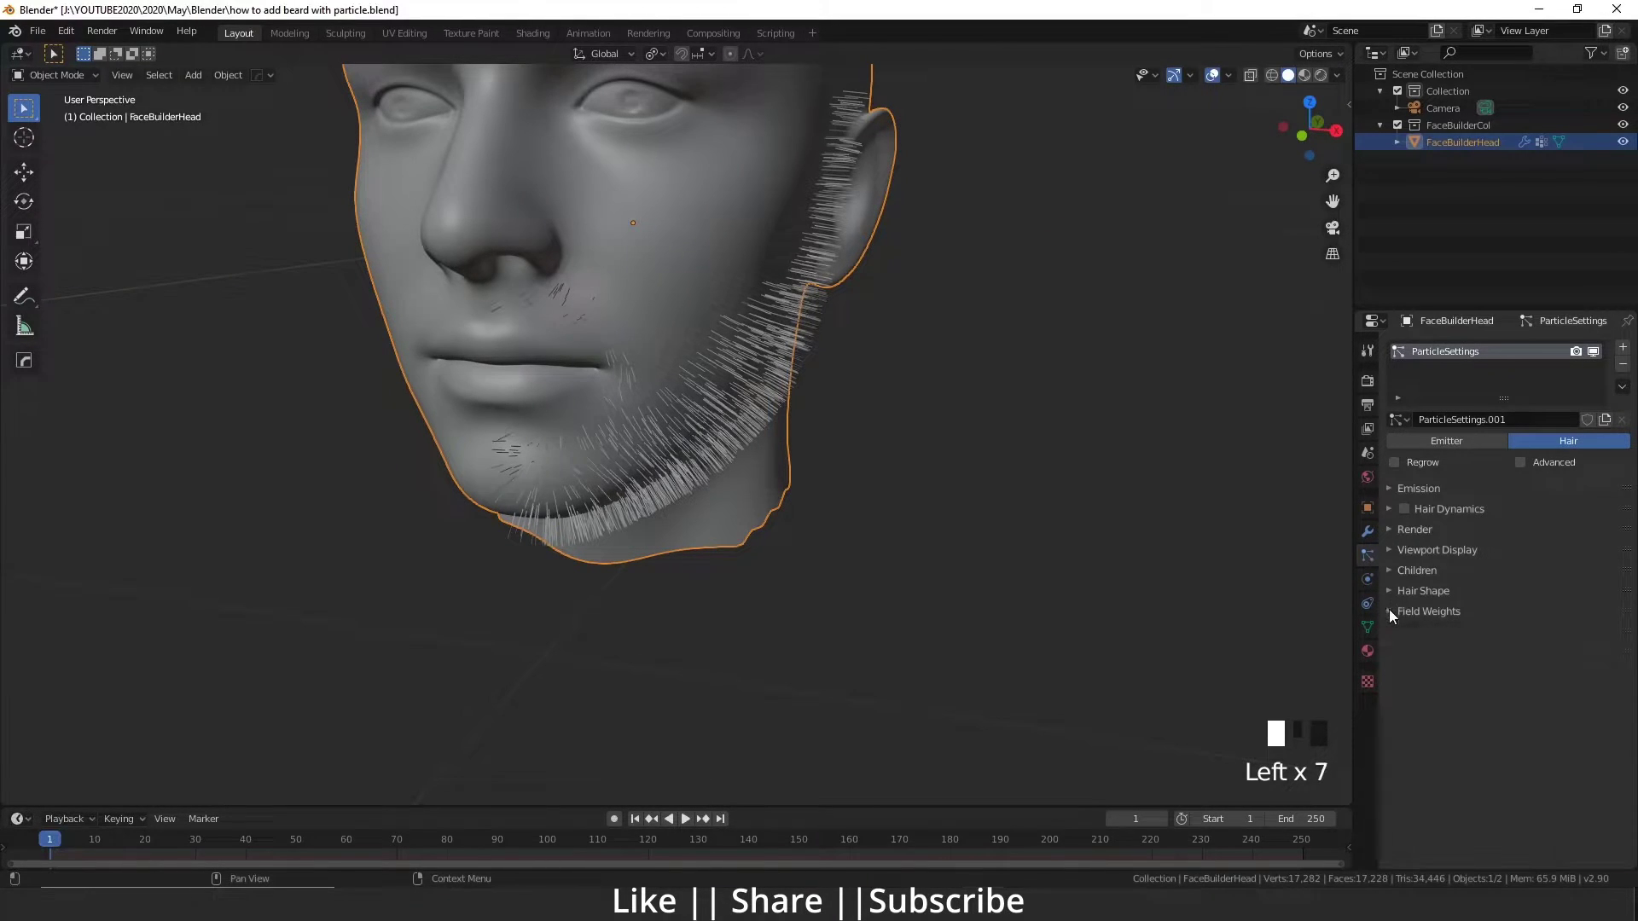
{"action": "left_click", "coordinate": [1390, 569]}
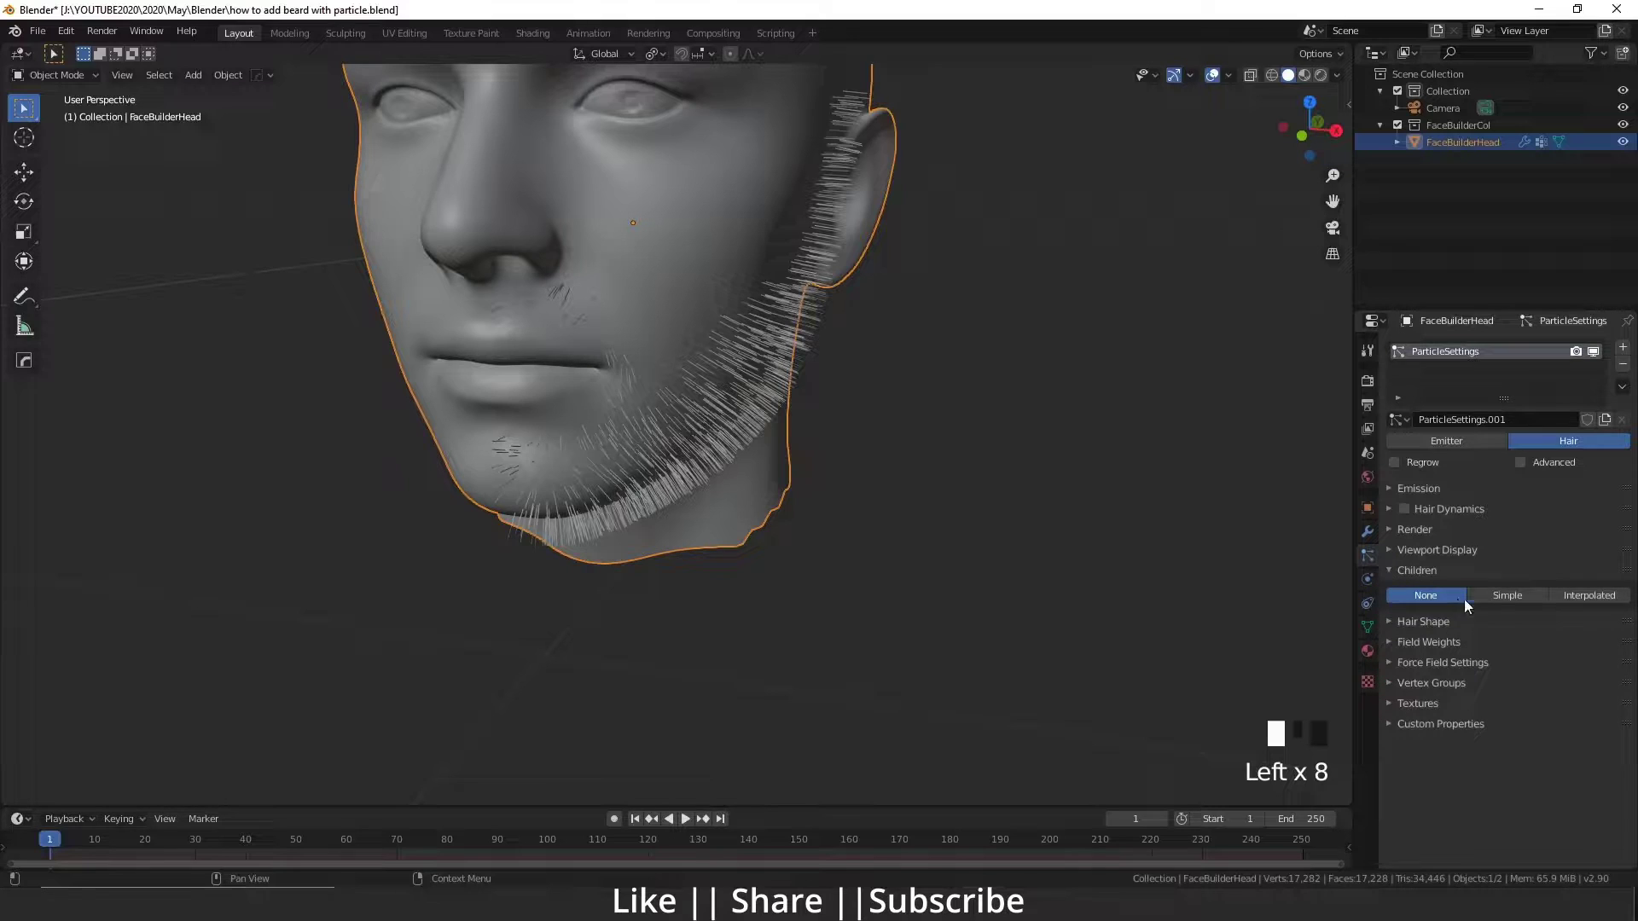
Switch Children to Interpolated and check the fuller beard from the side
{"action": "left_click", "coordinate": [1573, 595]}
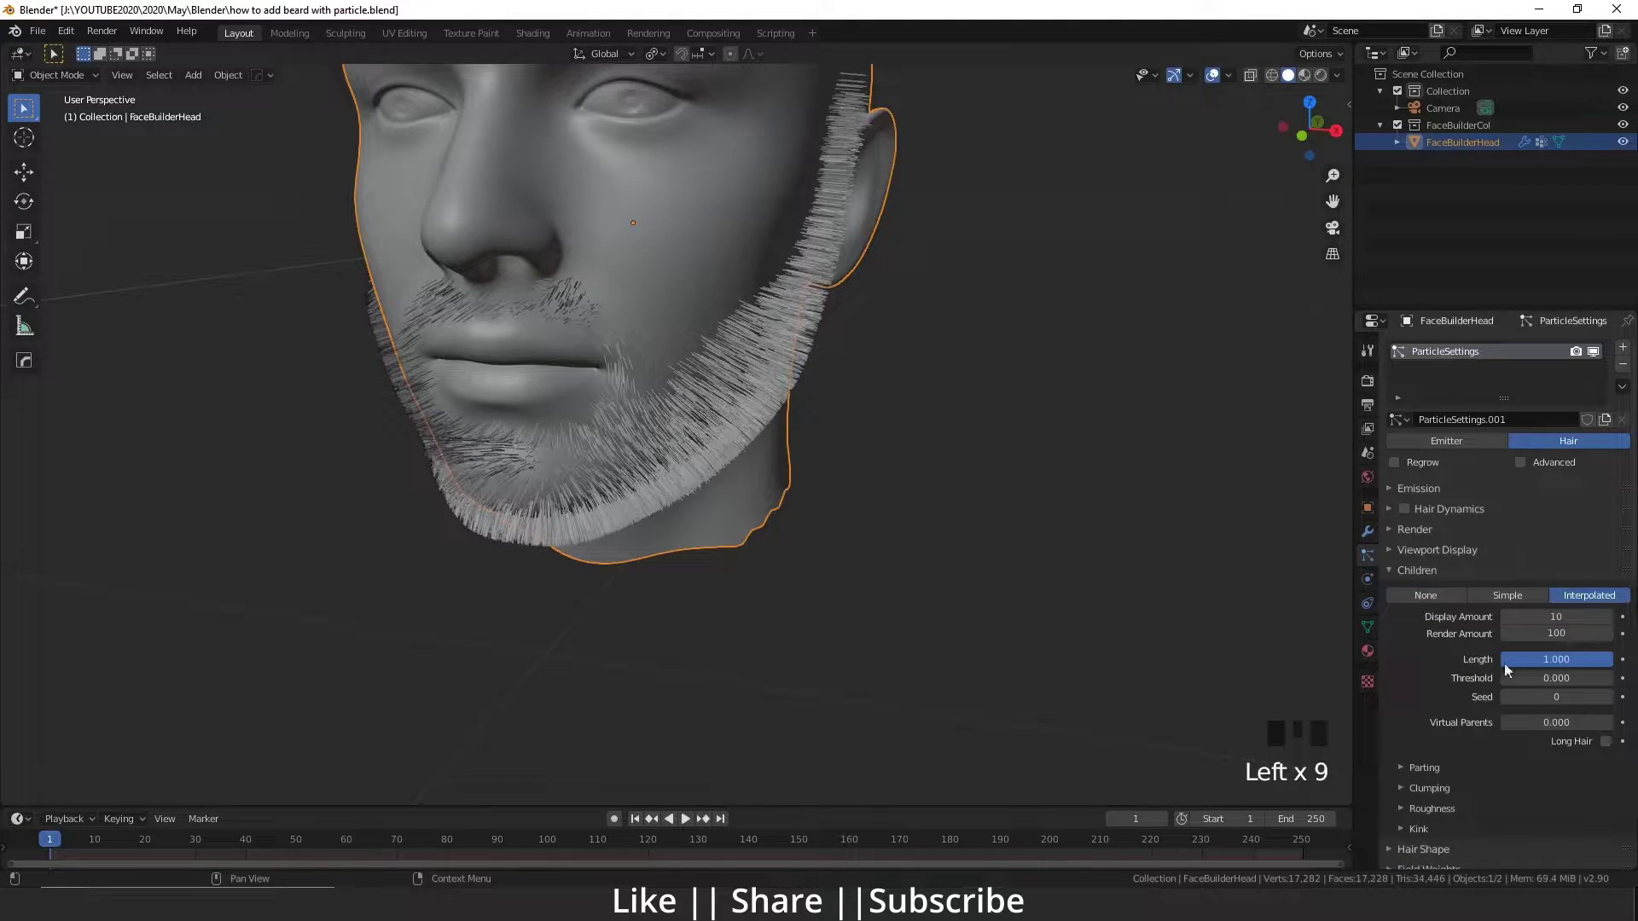
{"action": "middle_click_drag", "start_coordinate": [913, 545], "coordinate": [912, 443], "text": "shift"}
{"action": "scroll", "coordinate": [719, 461], "scroll_direction": "down", "scroll_amount": 3}
{"action": "middle_click_drag", "start_coordinate": [719, 461], "coordinate": [1023, 580]}
{"action": "scroll", "coordinate": [607, 311], "scroll_direction": "up", "scroll_amount": 2}
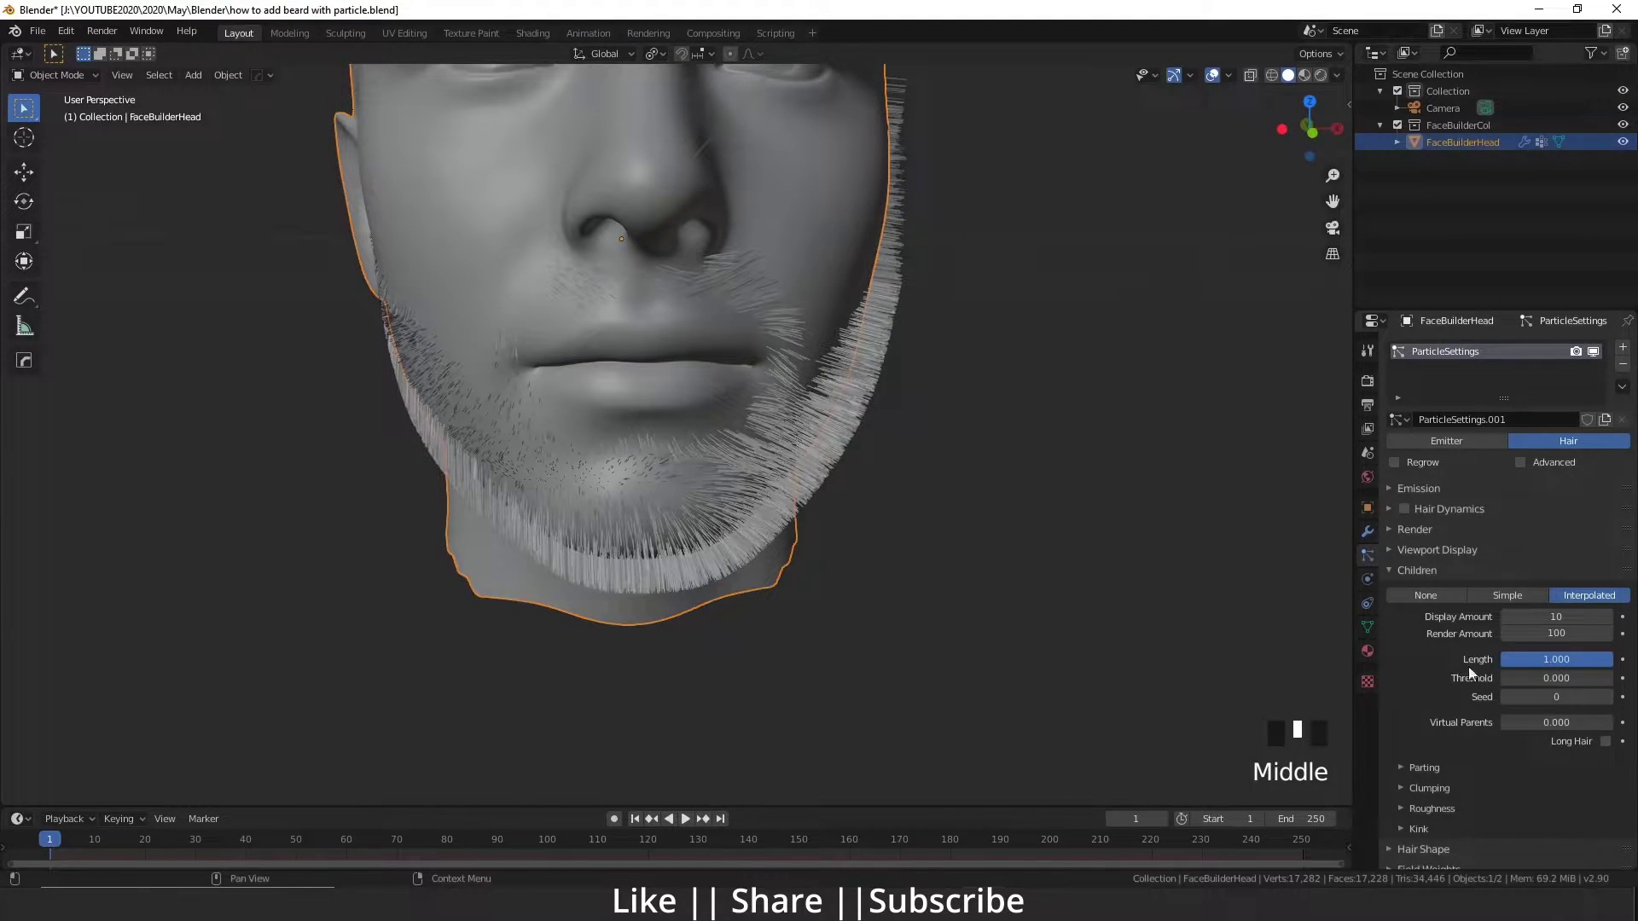
Enable the Advanced particle settings checkbox
{"action": "left_click", "coordinate": [1391, 549]}
{"action": "left_click", "coordinate": [1390, 549]}
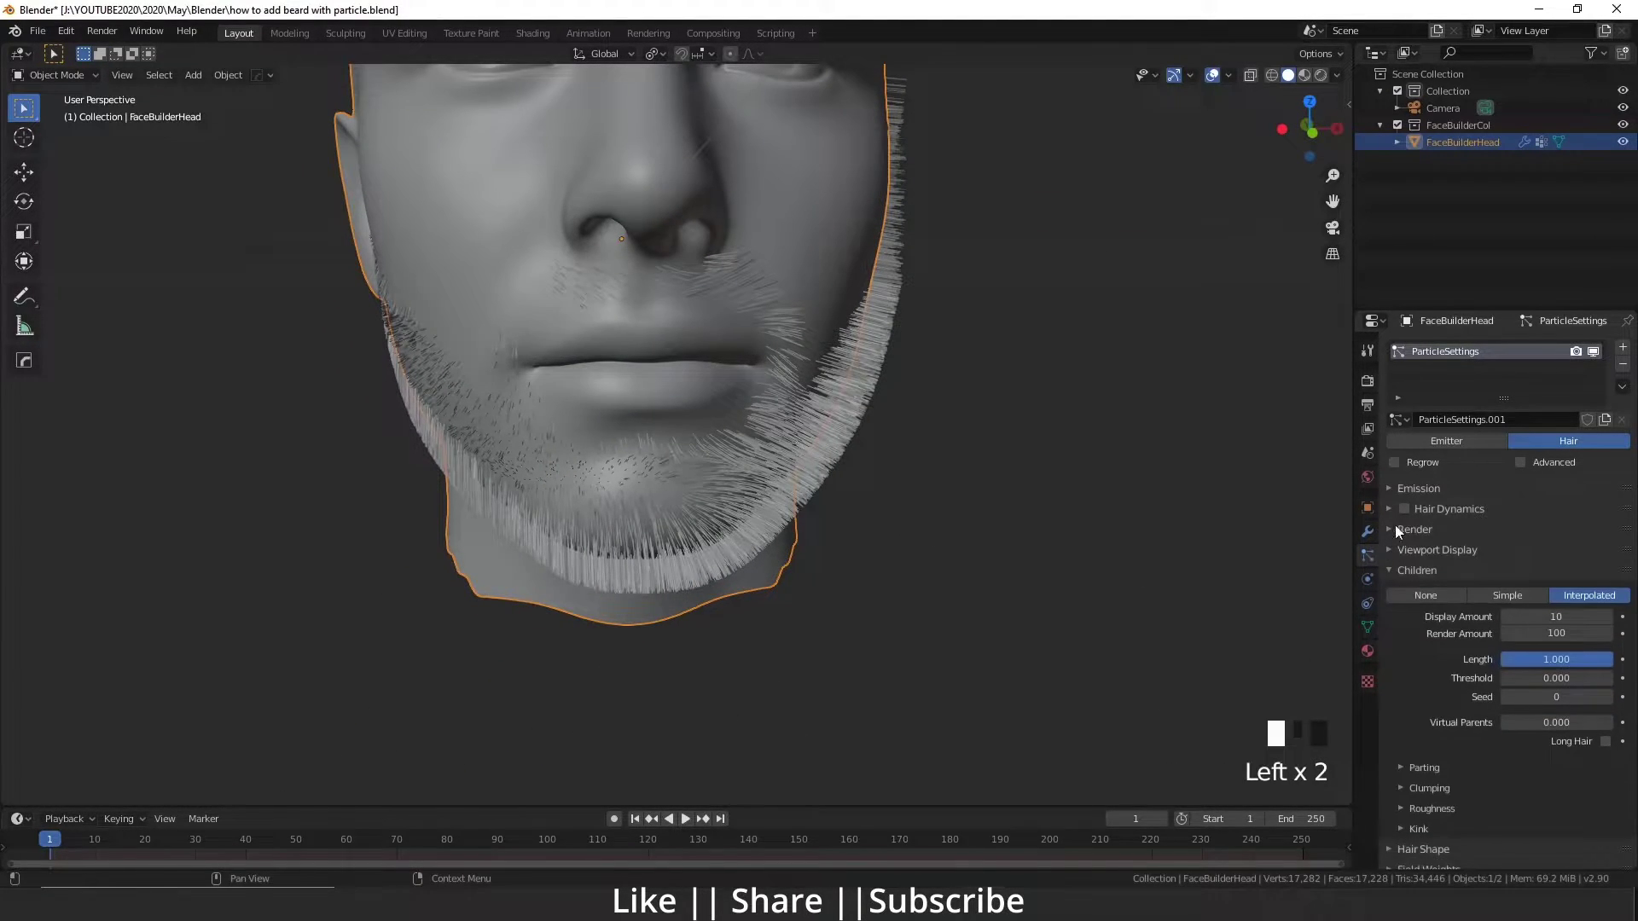
{"action": "left_click", "coordinate": [1519, 463]}
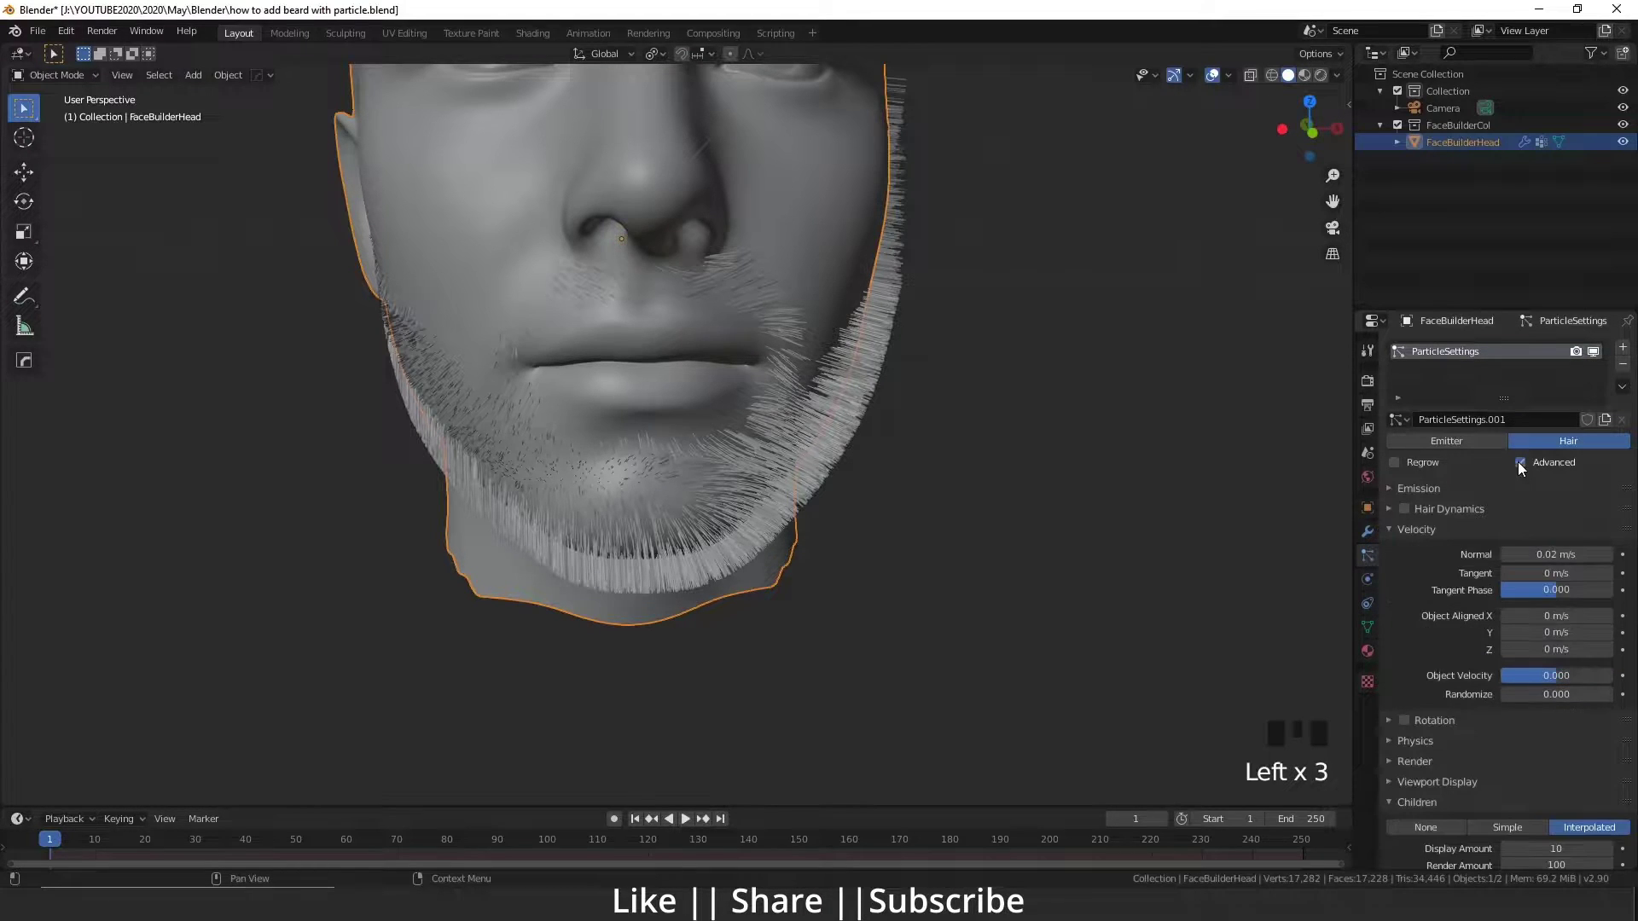
Enable Hair Dynamics with Quality Steps 8 and review the collision settings
{"action": "left_click", "coordinate": [1402, 508]}
{"action": "left_click", "coordinate": [1387, 509]}
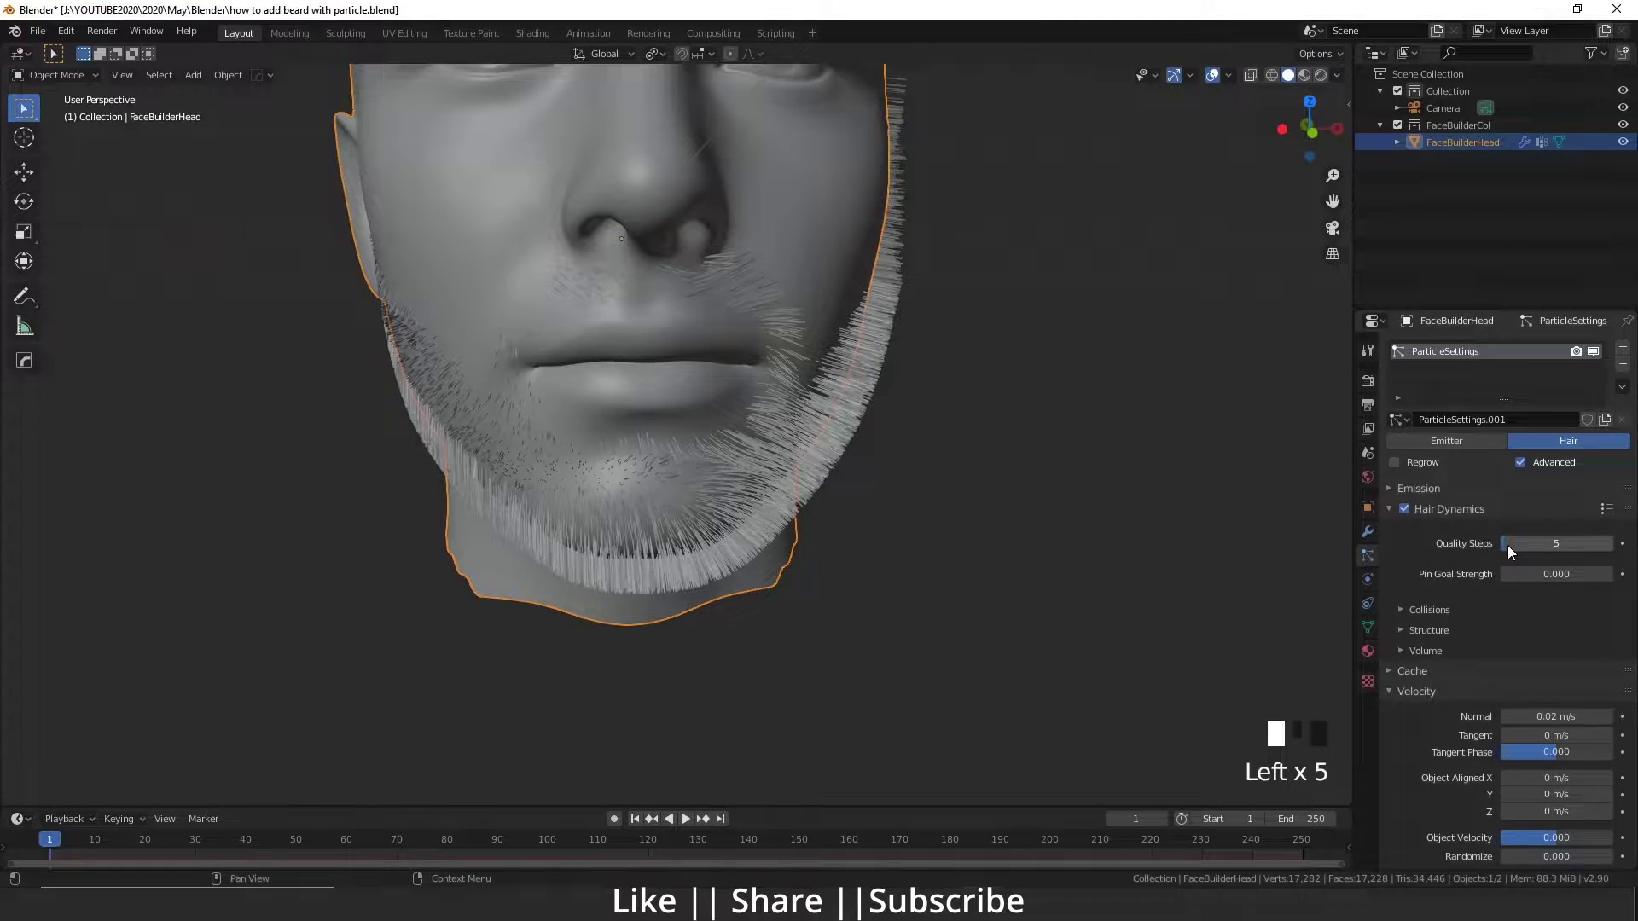
{"action": "left_click", "coordinate": [1525, 544]}
{"action": "type", "text": "8"}
{"action": "left_click", "coordinate": [1399, 610]}
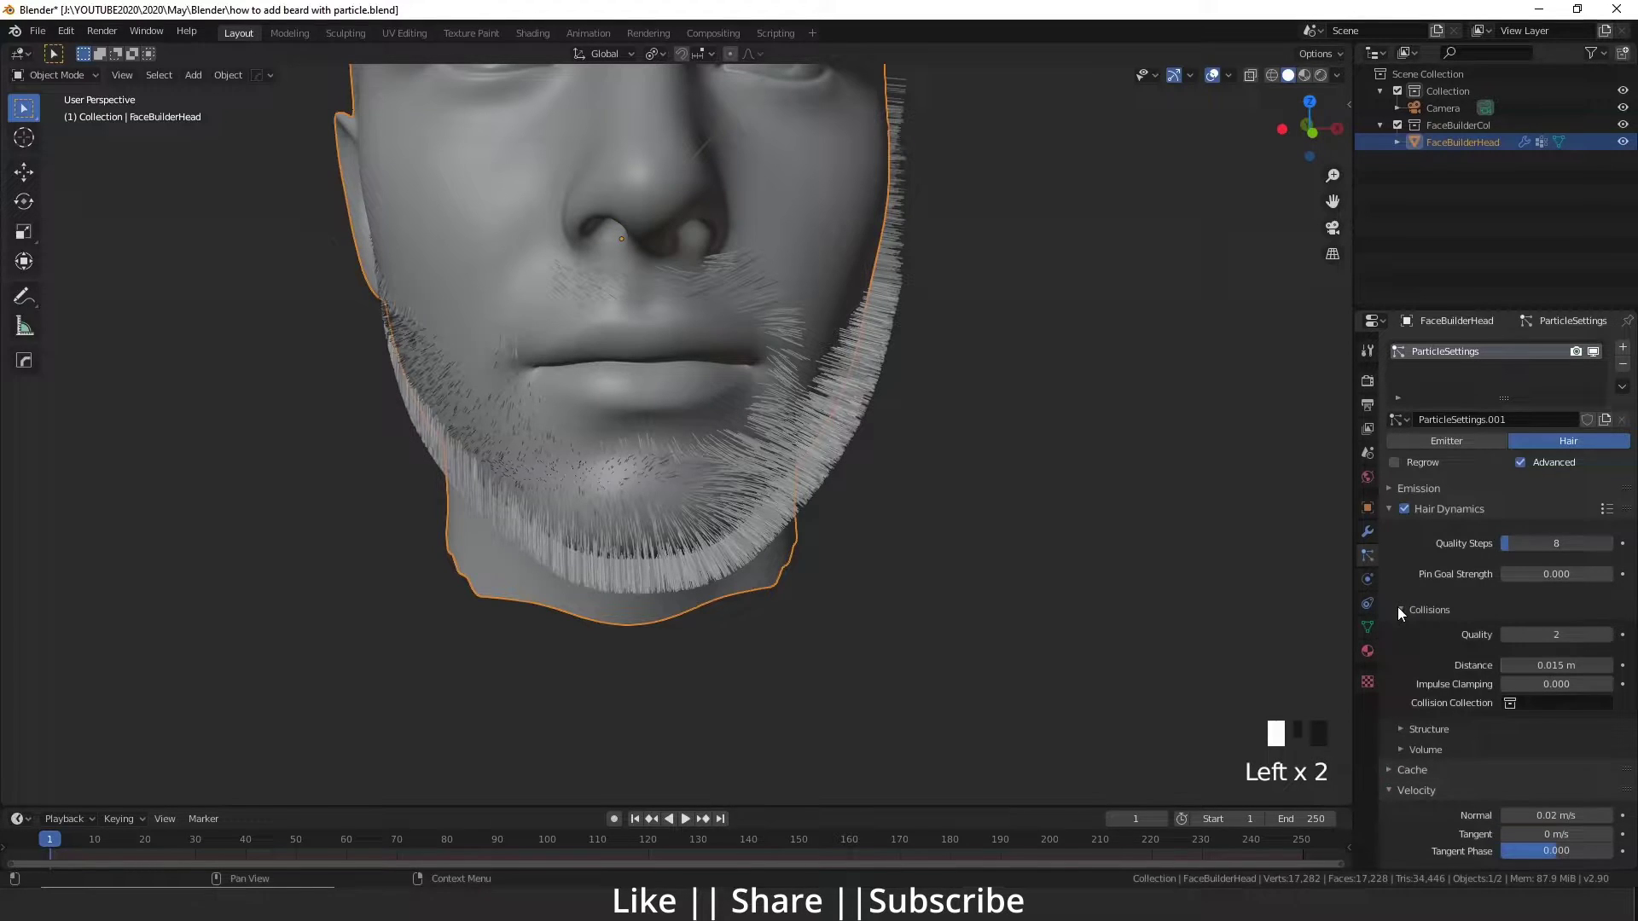
{"action": "left_click", "coordinate": [1561, 635]}
{"action": "left_click", "coordinate": [1399, 609]}
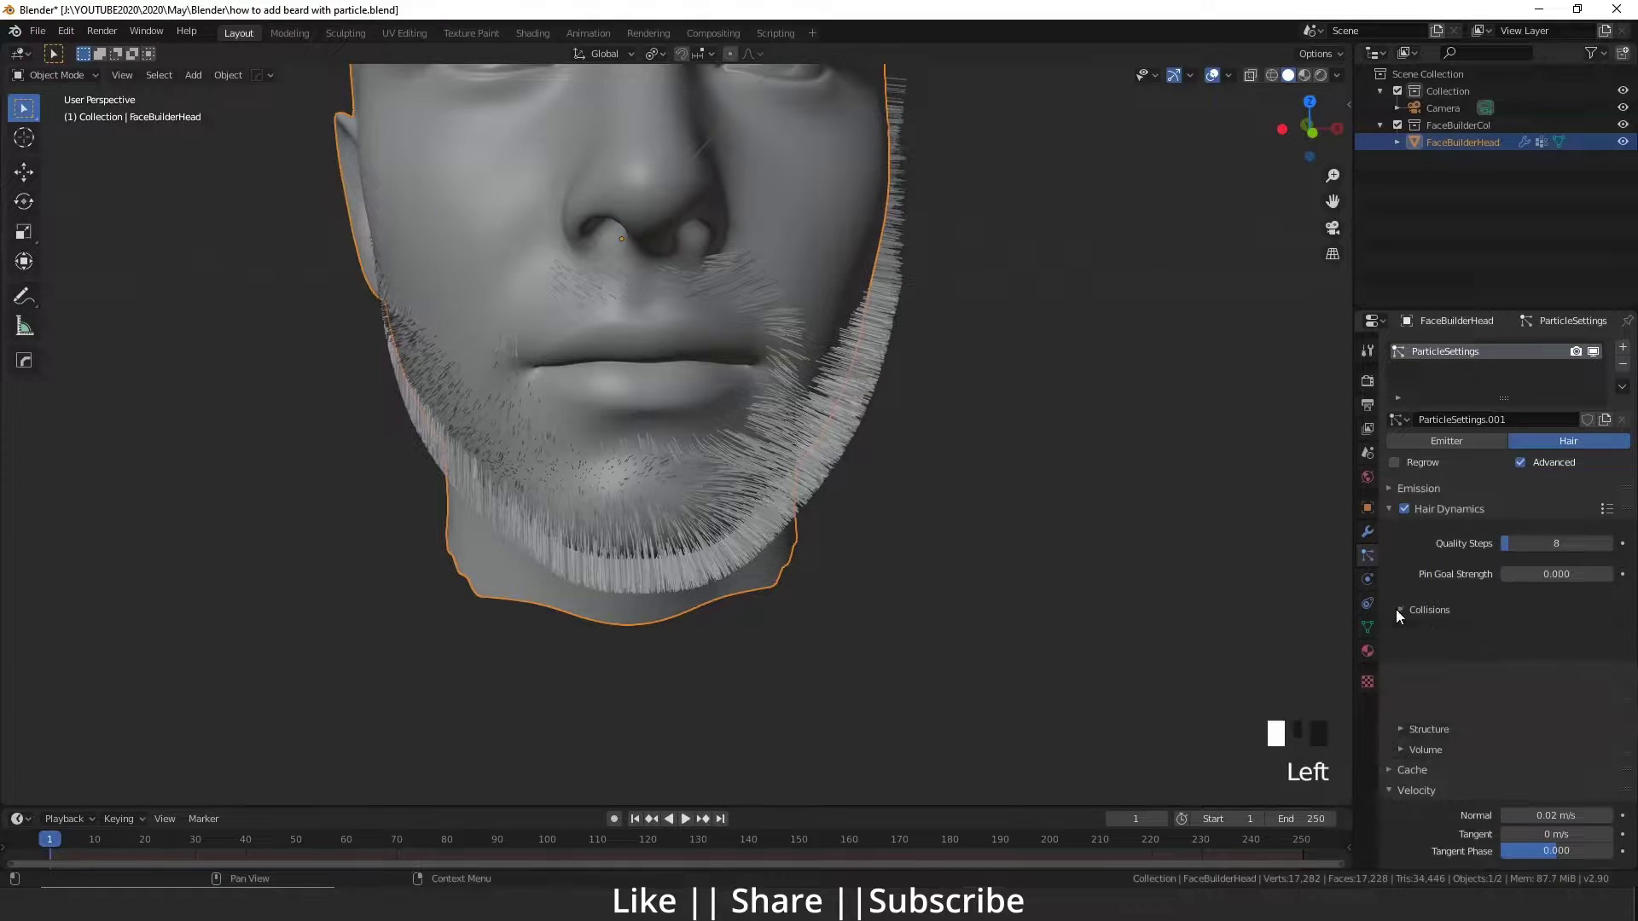
Collapse the dynamics and velocity panels and expand the Render panel
{"action": "left_click", "coordinate": [1387, 509]}
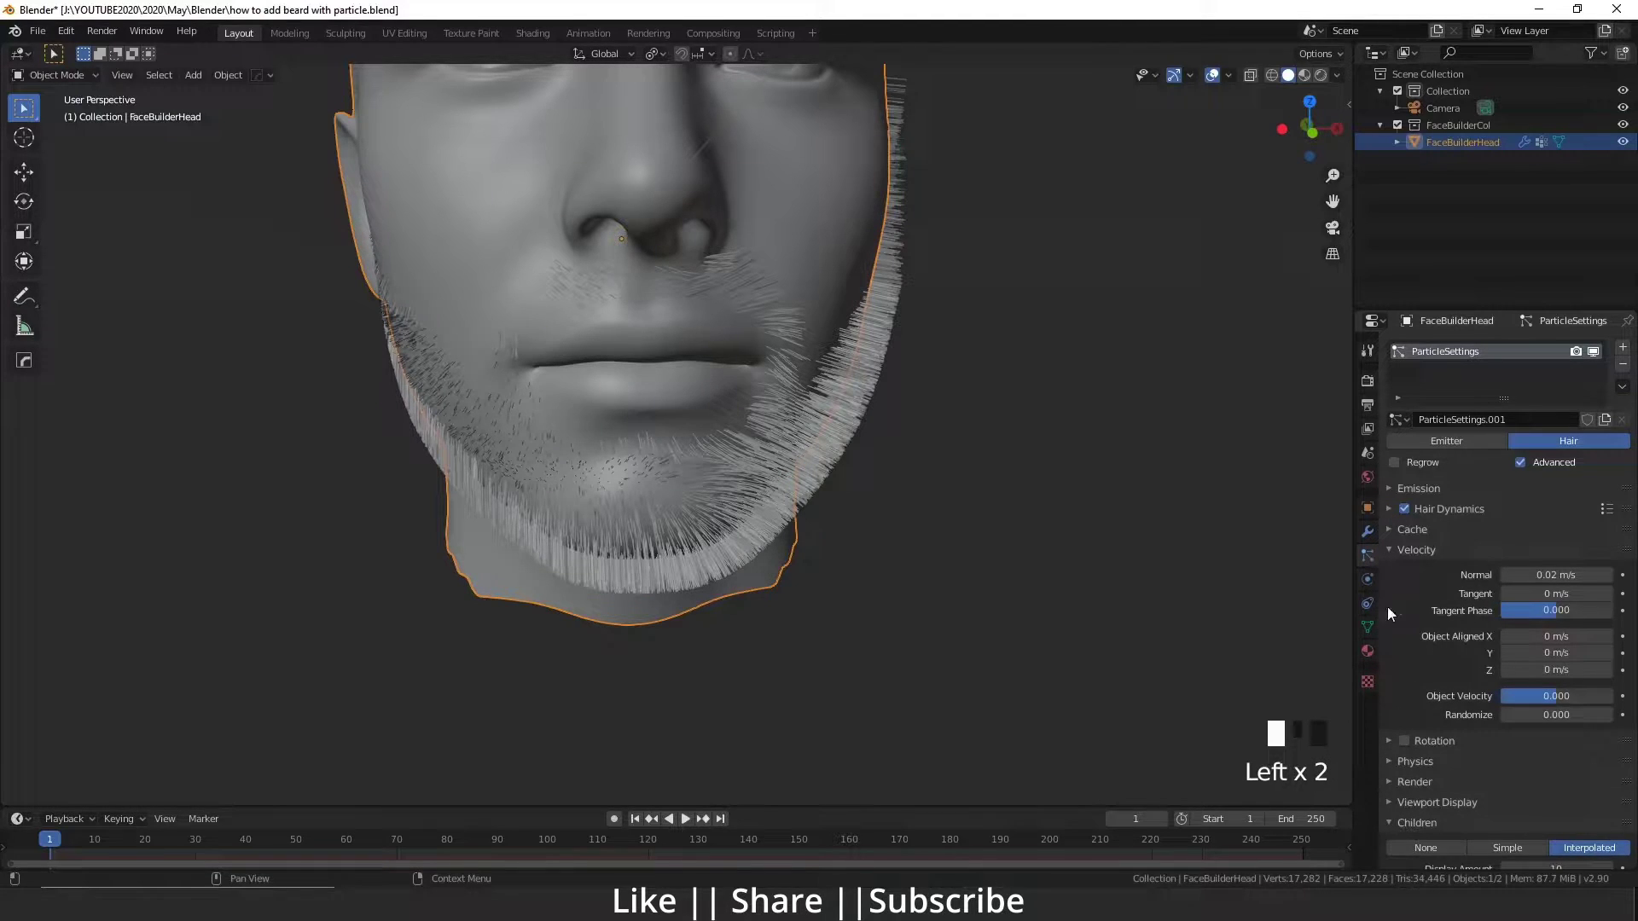
{"action": "left_click", "coordinate": [1387, 547]}
{"action": "left_click", "coordinate": [1392, 632]}
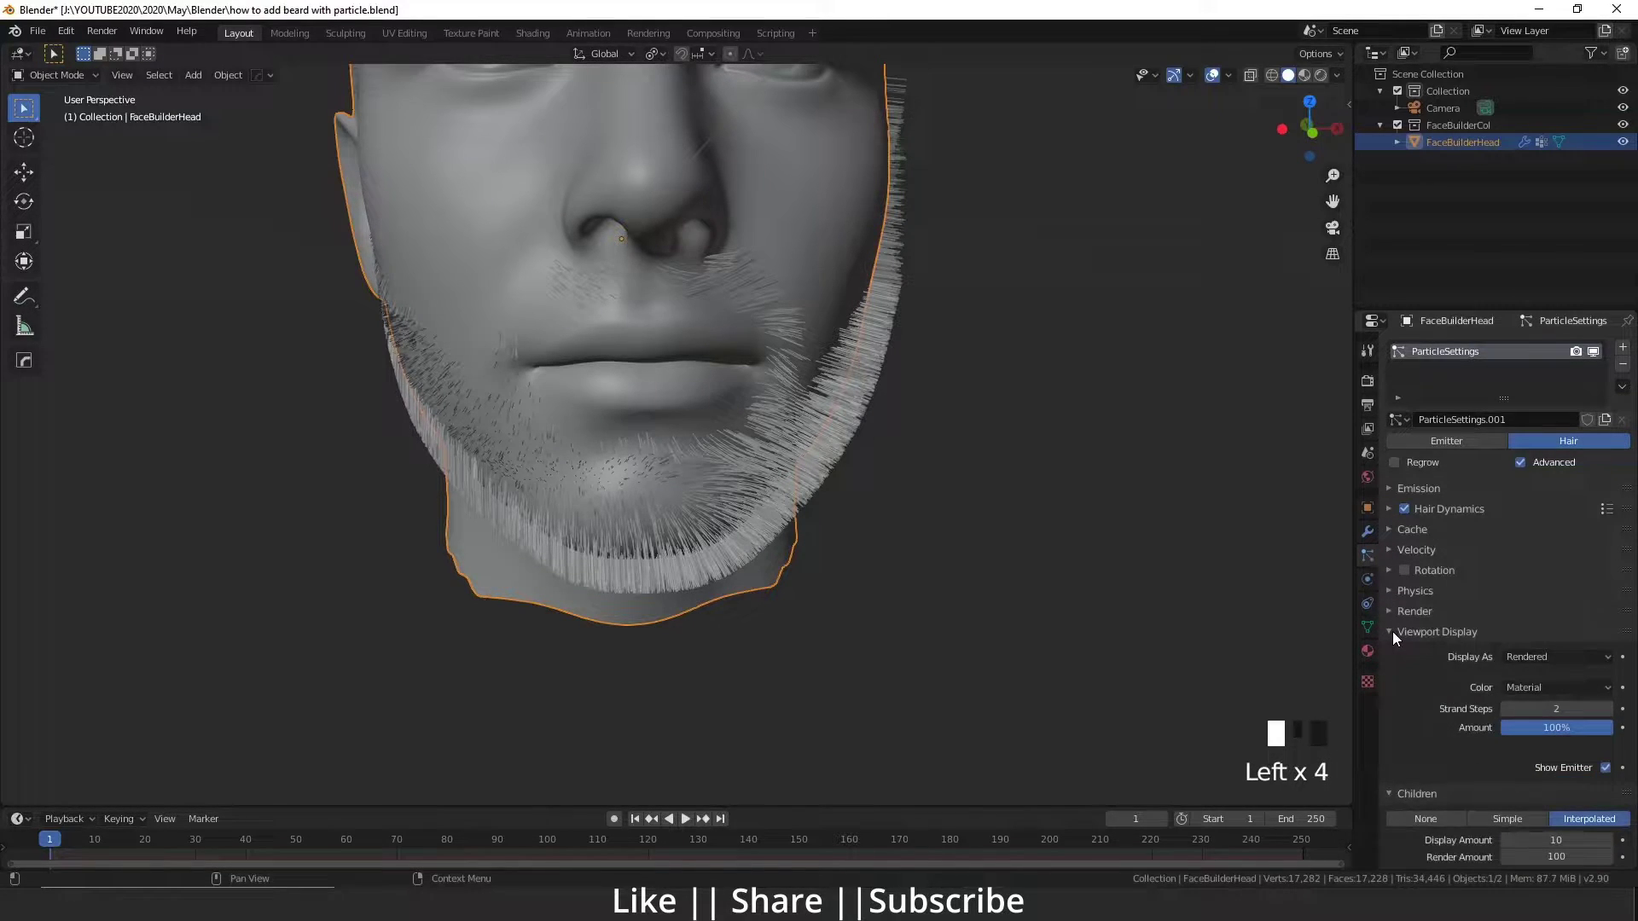
{"action": "left_click", "coordinate": [1392, 631]}
{"action": "left_click", "coordinate": [1389, 611]}
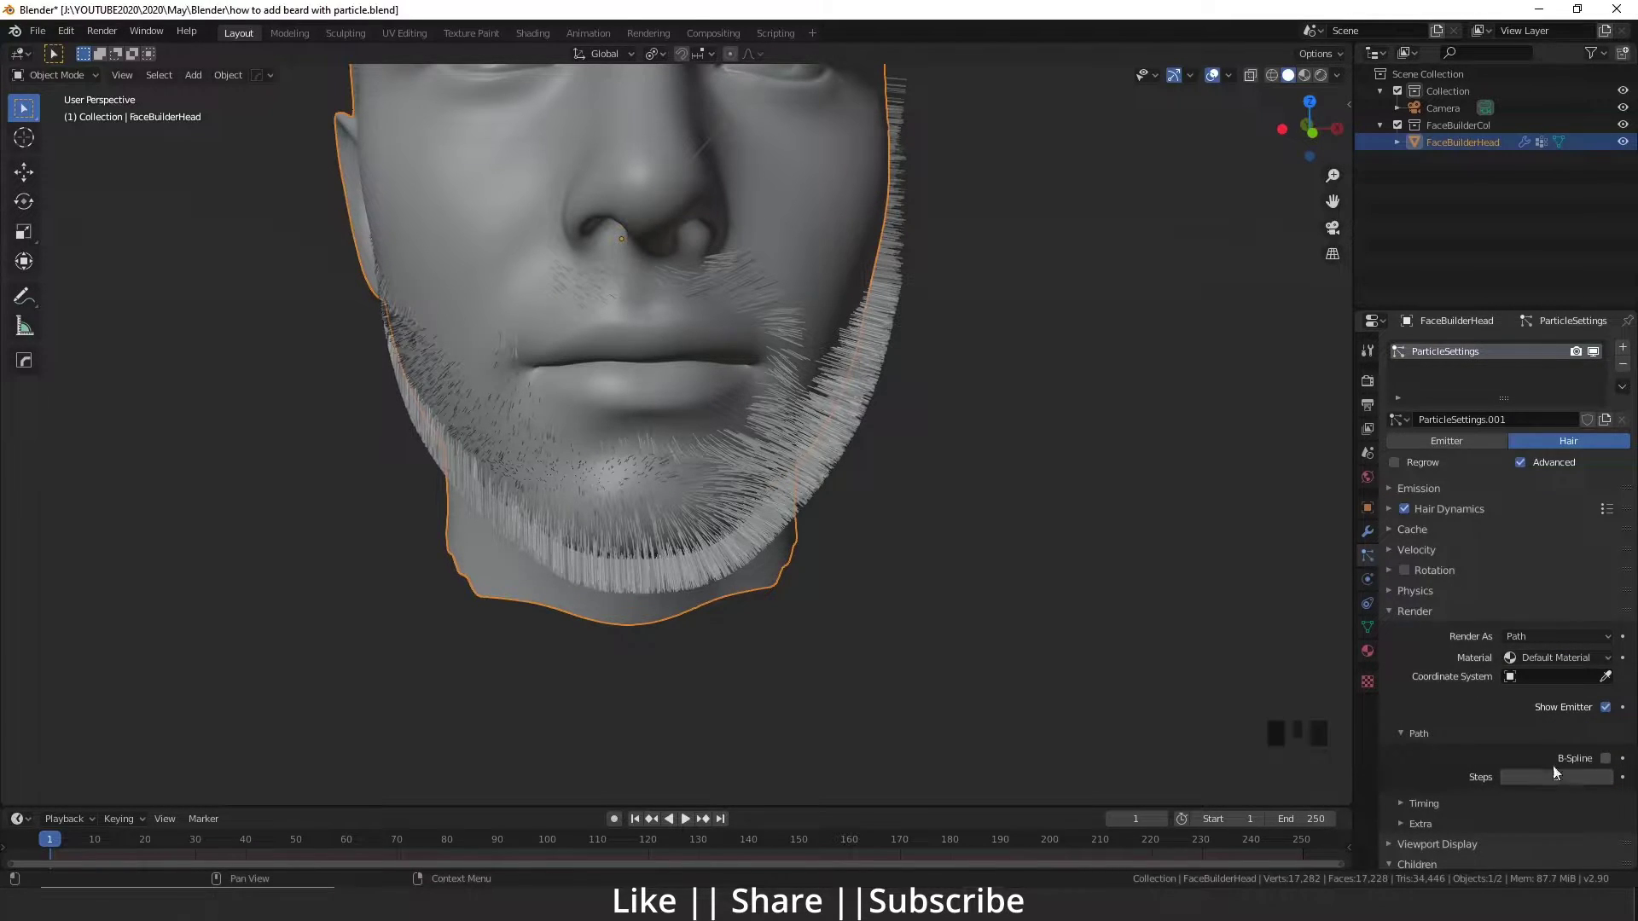
Preview B-Spline smoothing, then play the animation to frame 29 so the beard settles
{"action": "left_click", "coordinate": [1605, 758]}
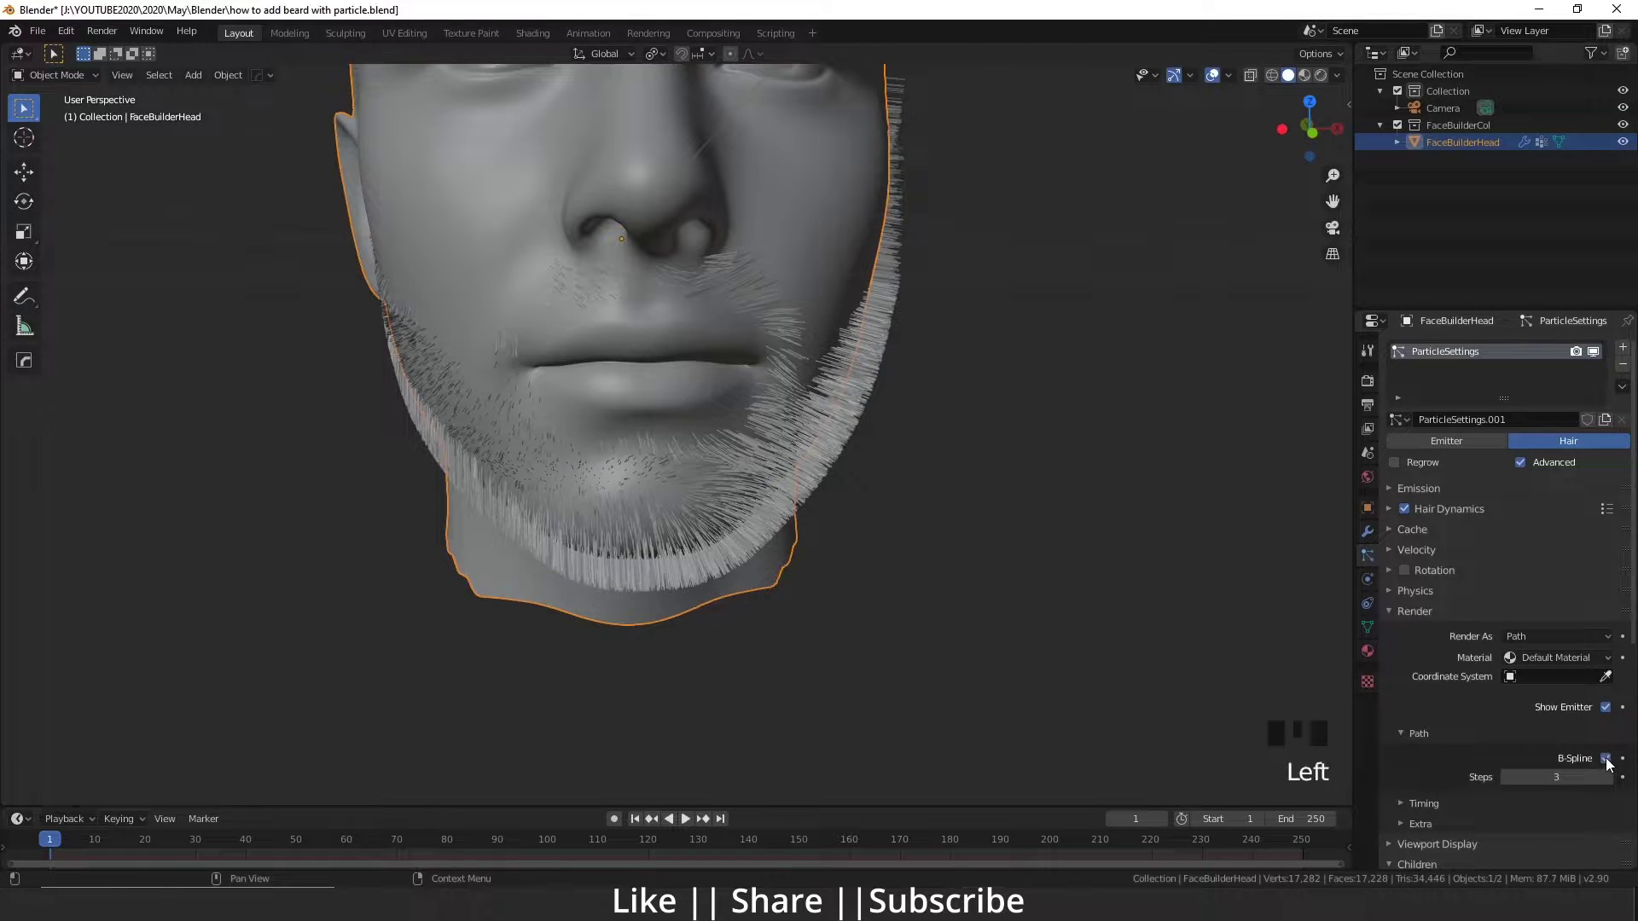
{"action": "middle_click_drag", "start_coordinate": [870, 574], "coordinate": [1378, 662]}
{"action": "left_click", "coordinate": [1605, 758]}
{"action": "middle_click_drag", "start_coordinate": [938, 477], "coordinate": [672, 361]}
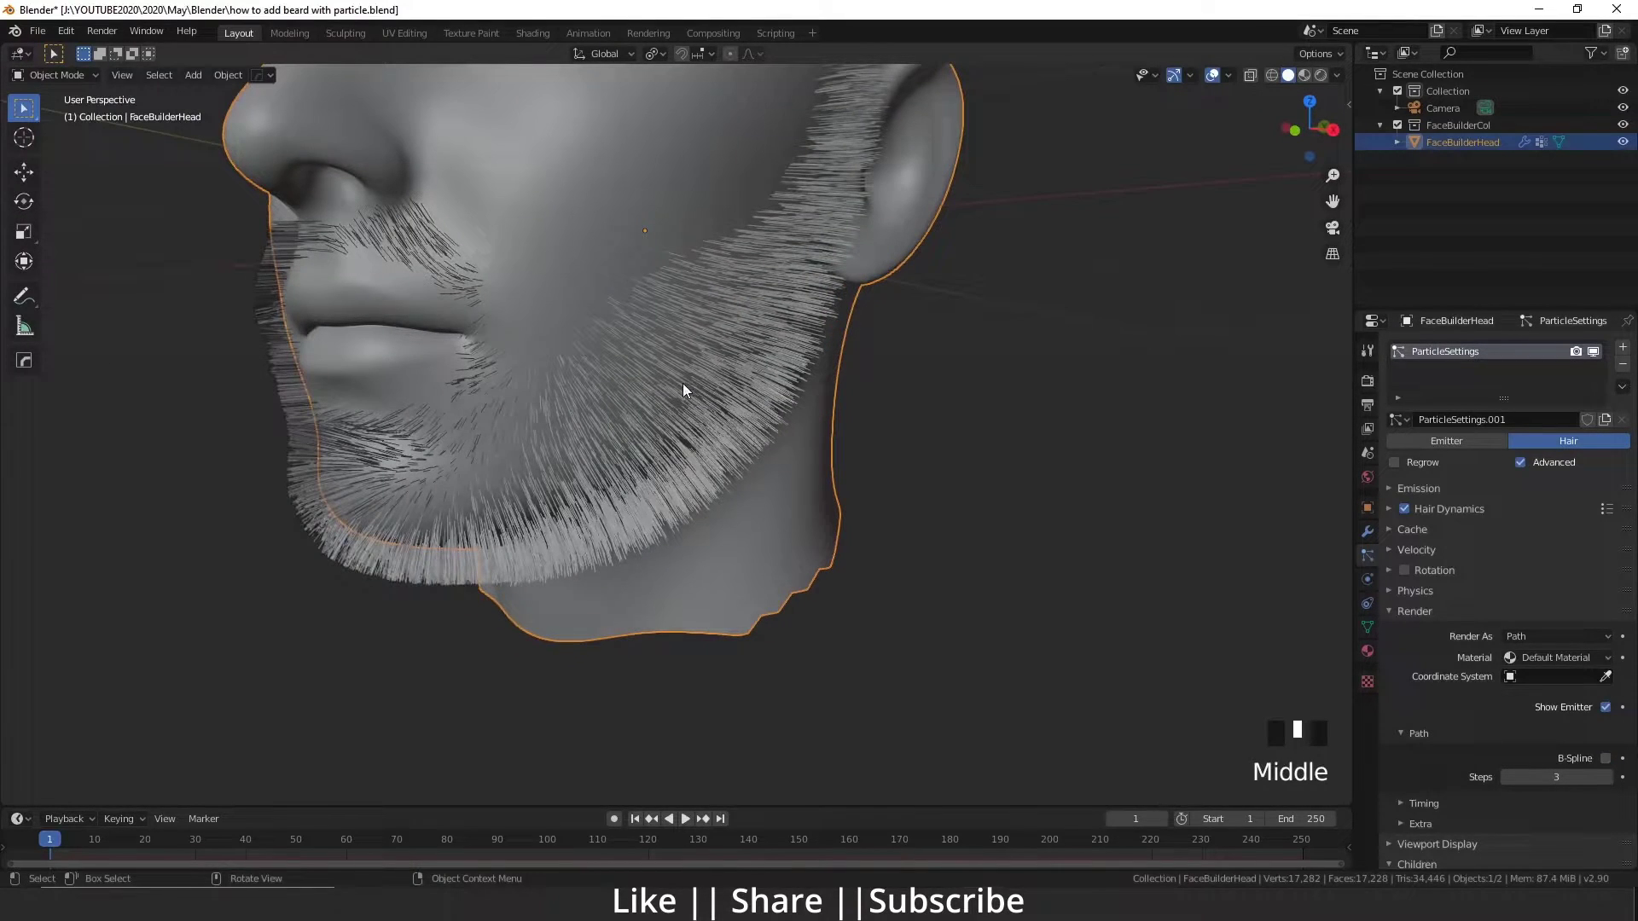
{"action": "key", "text": "space"}
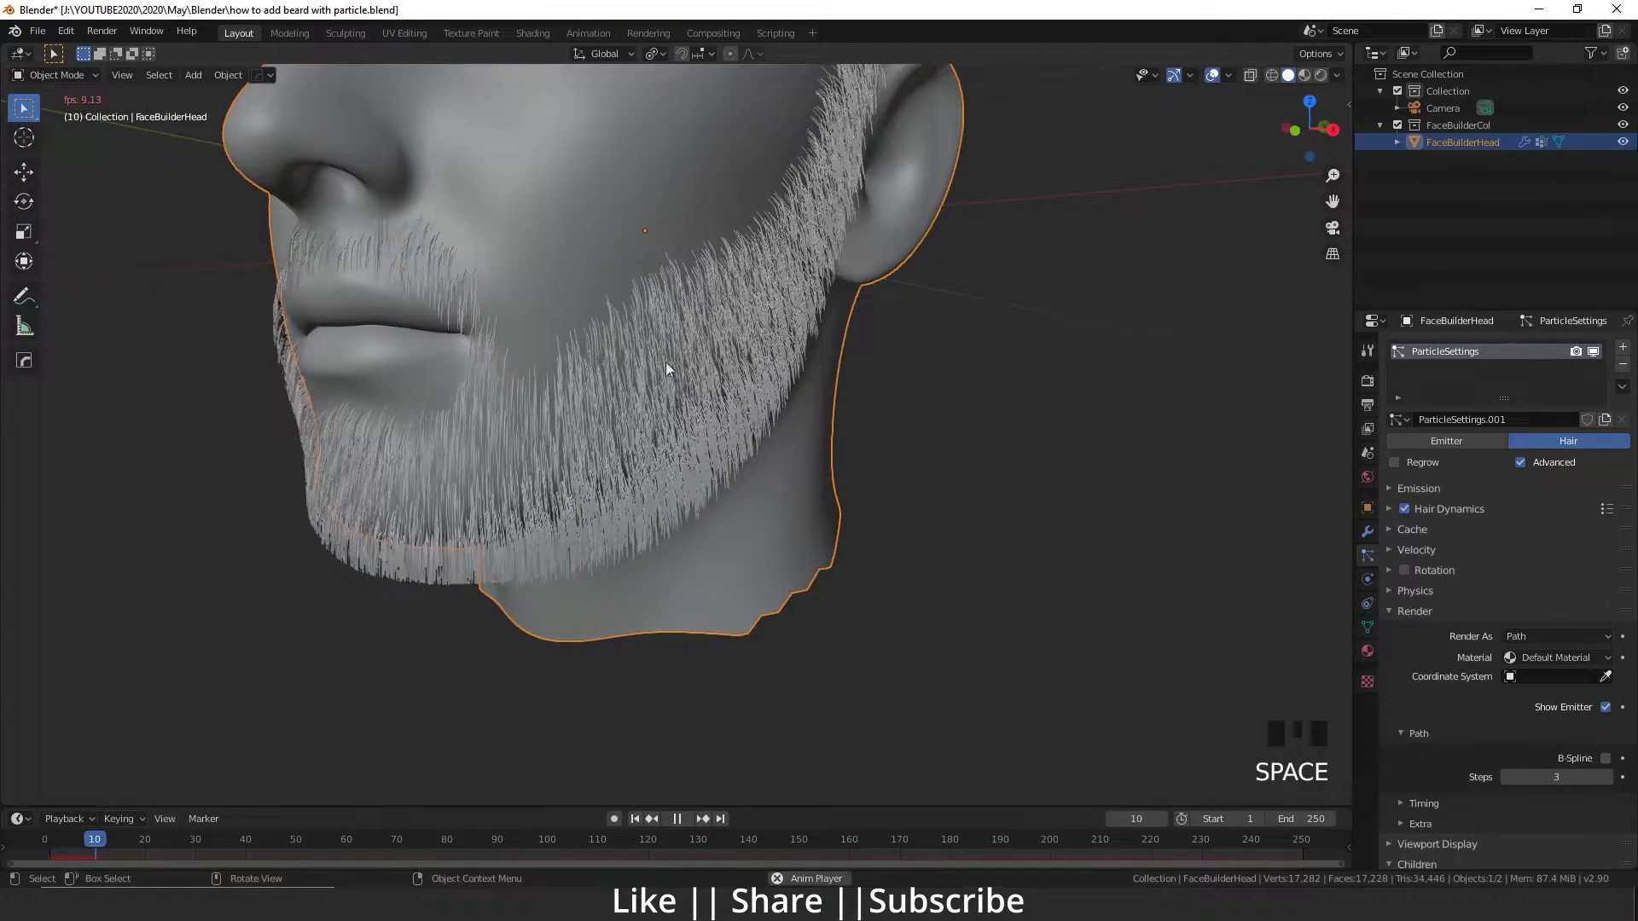
{"action": "scroll", "coordinate": [718, 445], "scroll_direction": "down", "scroll_amount": 2}
{"action": "key", "text": "space"}
{"action": "mouse_move", "coordinate": [718, 457]}
{"action": "middle_mouse_down"}
{"action": "mouse_move", "coordinate": [777, 504]}
{"action": "mouse_move", "coordinate": [619, 488]}
{"action": "mouse_move", "coordinate": [737, 479]}
{"action": "middle_mouse_up"}
{"action": "scroll", "coordinate": [544, 514], "scroll_direction": "up", "scroll_amount": 3}
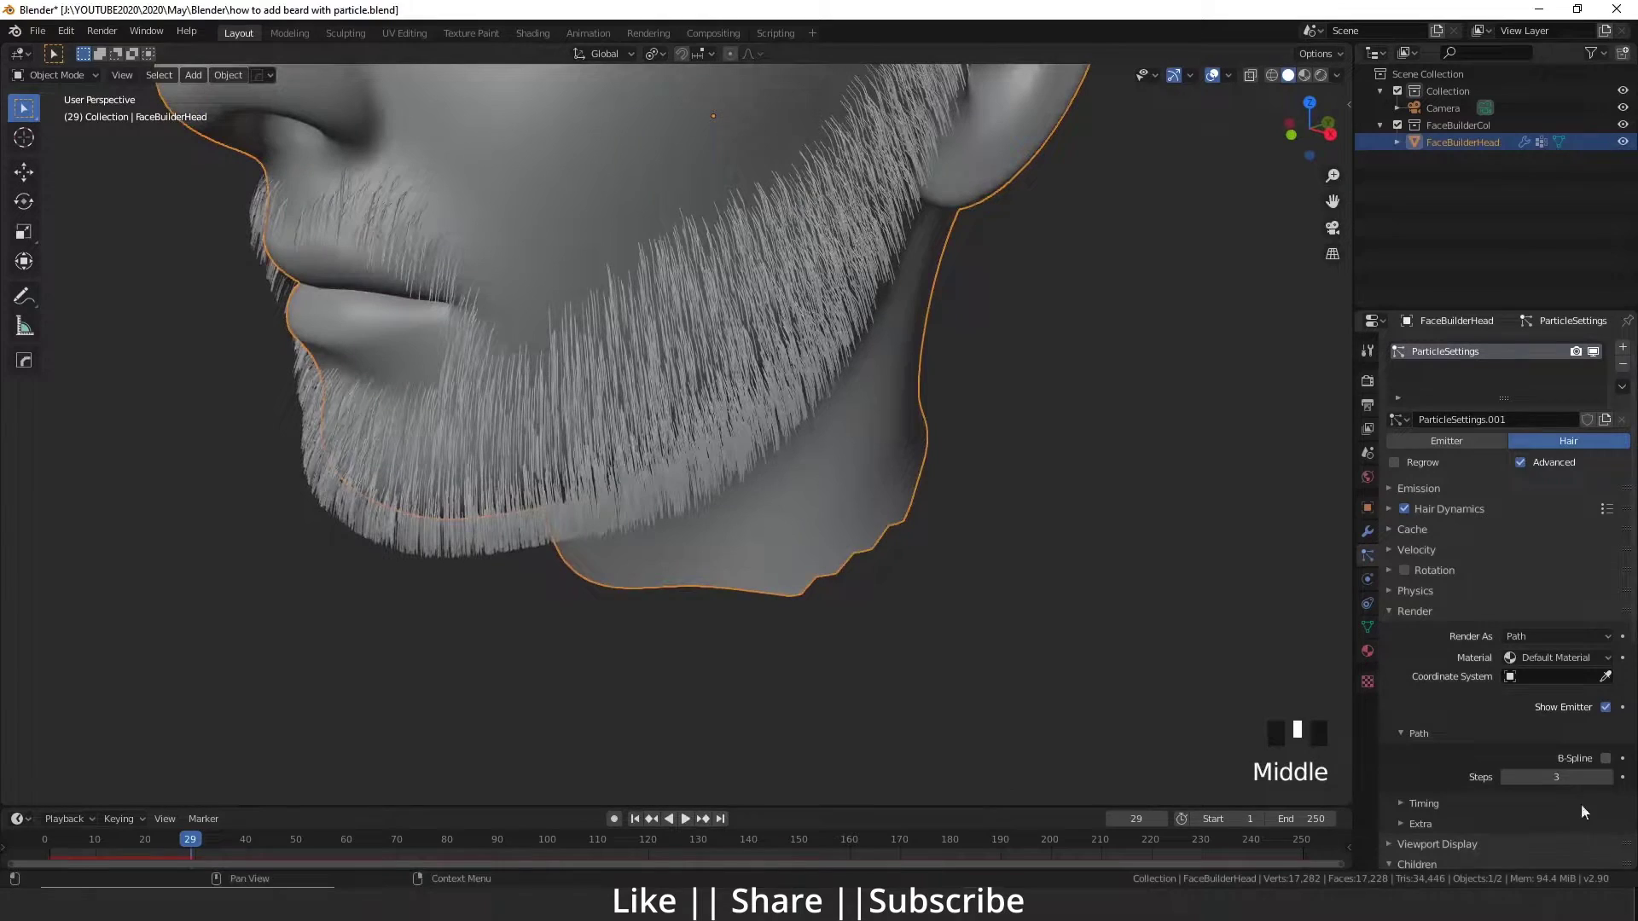
Set the hair path Steps to 4 with B-Spline enabled, then collapse the Render panel
{"action": "mouse_move", "coordinate": [1557, 776]}
{"action": "left_mouse_down"}
{"action": "mouse_move", "coordinate": [1575, 786]}
{"action": "mouse_move", "coordinate": [1578, 760]}
{"action": "left_mouse_up"}
{"action": "left_click", "coordinate": [1604, 758]}
{"action": "scroll", "coordinate": [1503, 641], "scroll_direction": "up", "scroll_amount": 14}
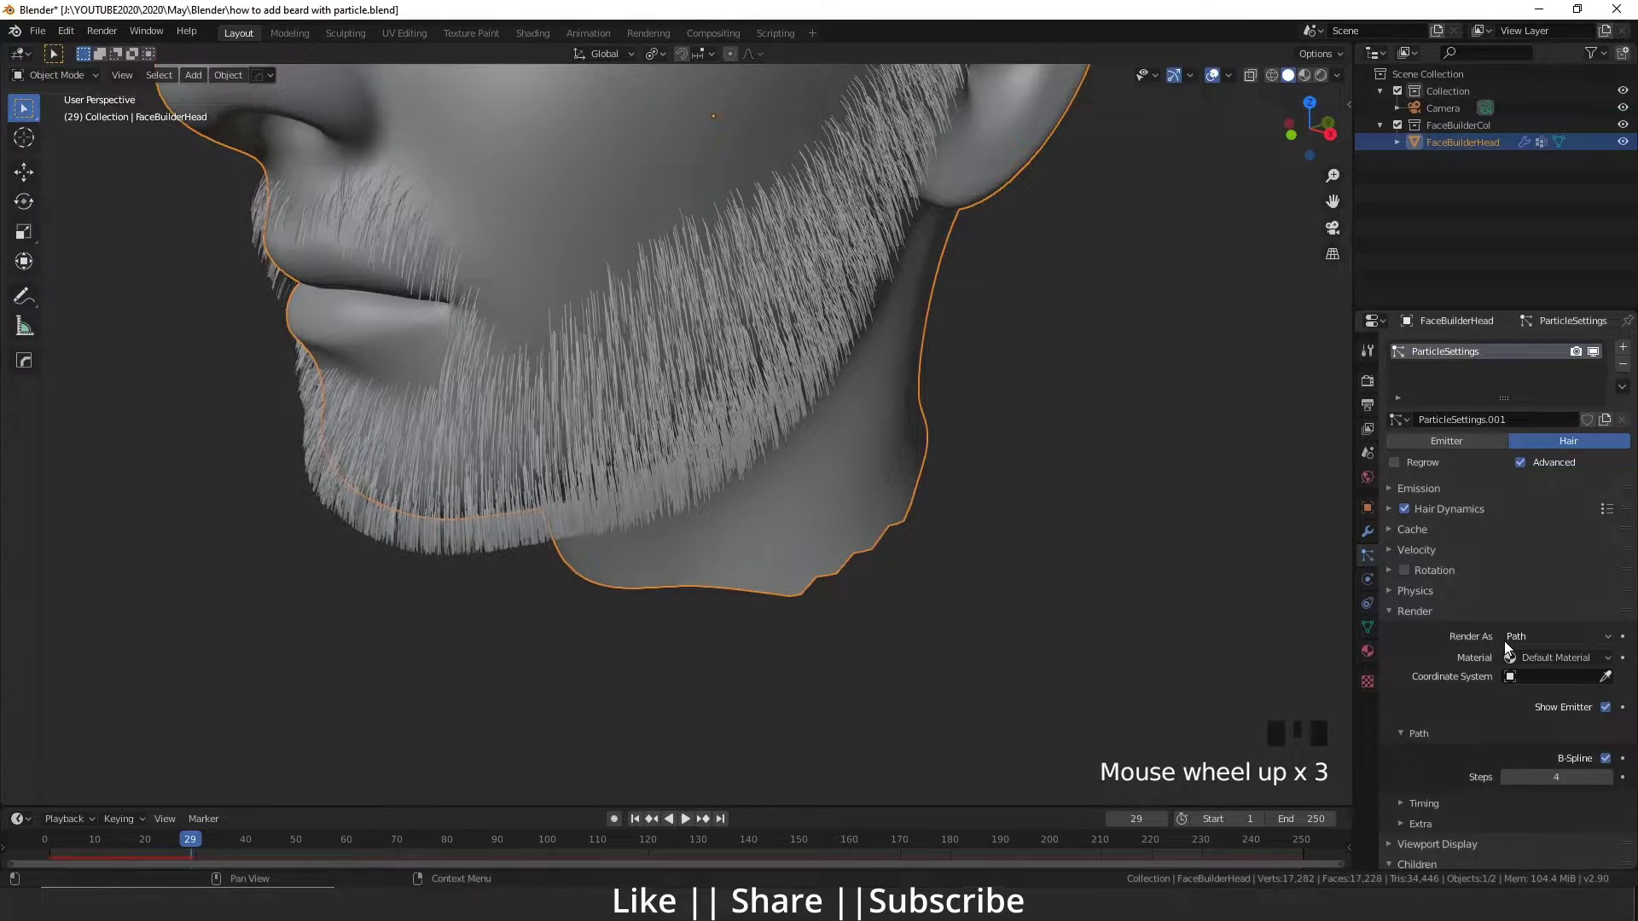
{"action": "scroll", "coordinate": [1537, 563], "scroll_direction": "up", "scroll_amount": 2}
{"action": "scroll", "coordinate": [1537, 571], "scroll_direction": "down", "scroll_amount": 2}
{"action": "scroll", "coordinate": [1526, 523], "scroll_direction": "up", "scroll_amount": 3}
{"action": "left_click", "coordinate": [1388, 611]}
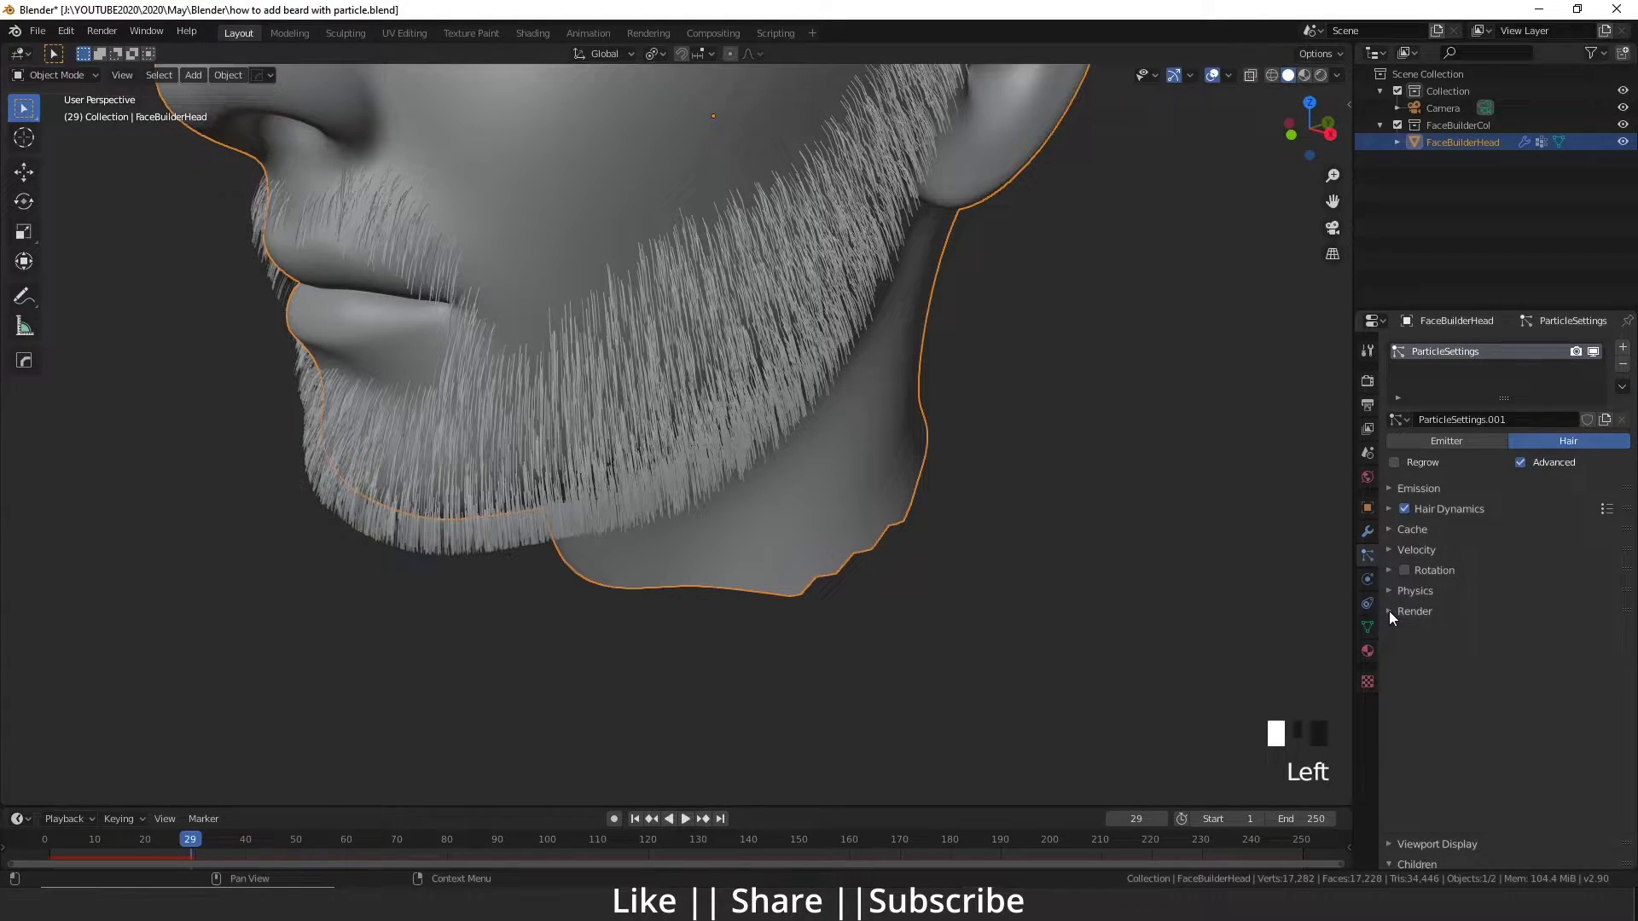
{"action": "scroll", "coordinate": [1441, 565], "scroll_direction": "up", "scroll_amount": 2}
Try a different hair segment count in the Emission panel and zoom out on the head
{"action": "left_click", "coordinate": [1395, 491]}
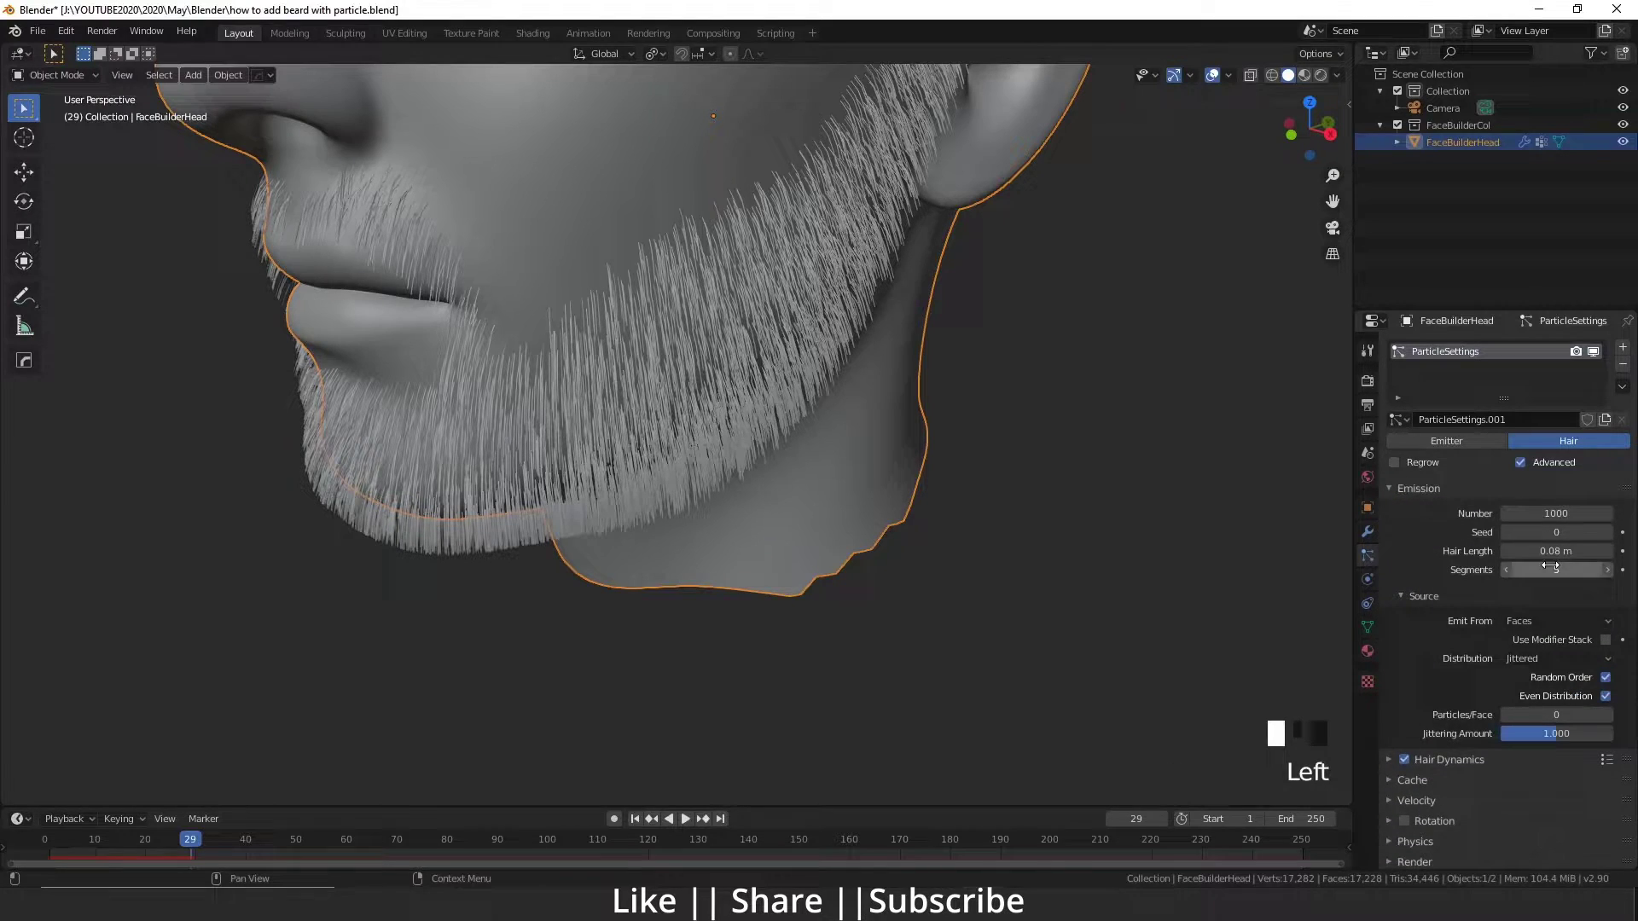
{"action": "left_click_drag", "start_coordinate": [1552, 569], "coordinate": [1509, 569]}
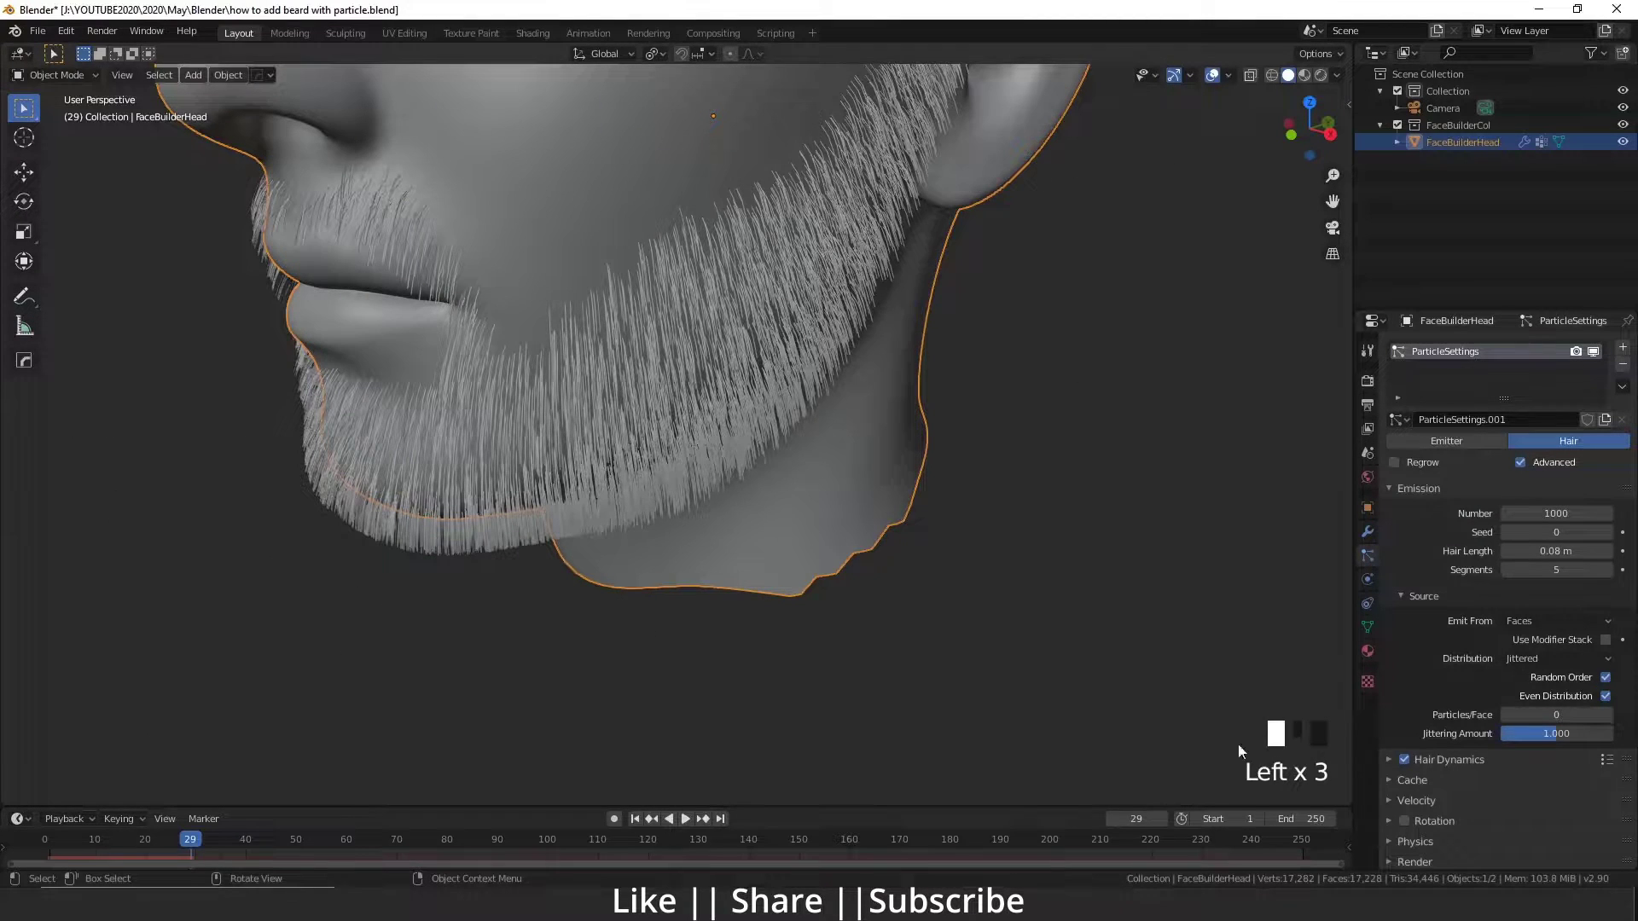
{"action": "middle_click_drag", "start_coordinate": [457, 473], "coordinate": [713, 494]}
{"action": "scroll", "coordinate": [713, 494], "scroll_direction": "up", "scroll_amount": 2}
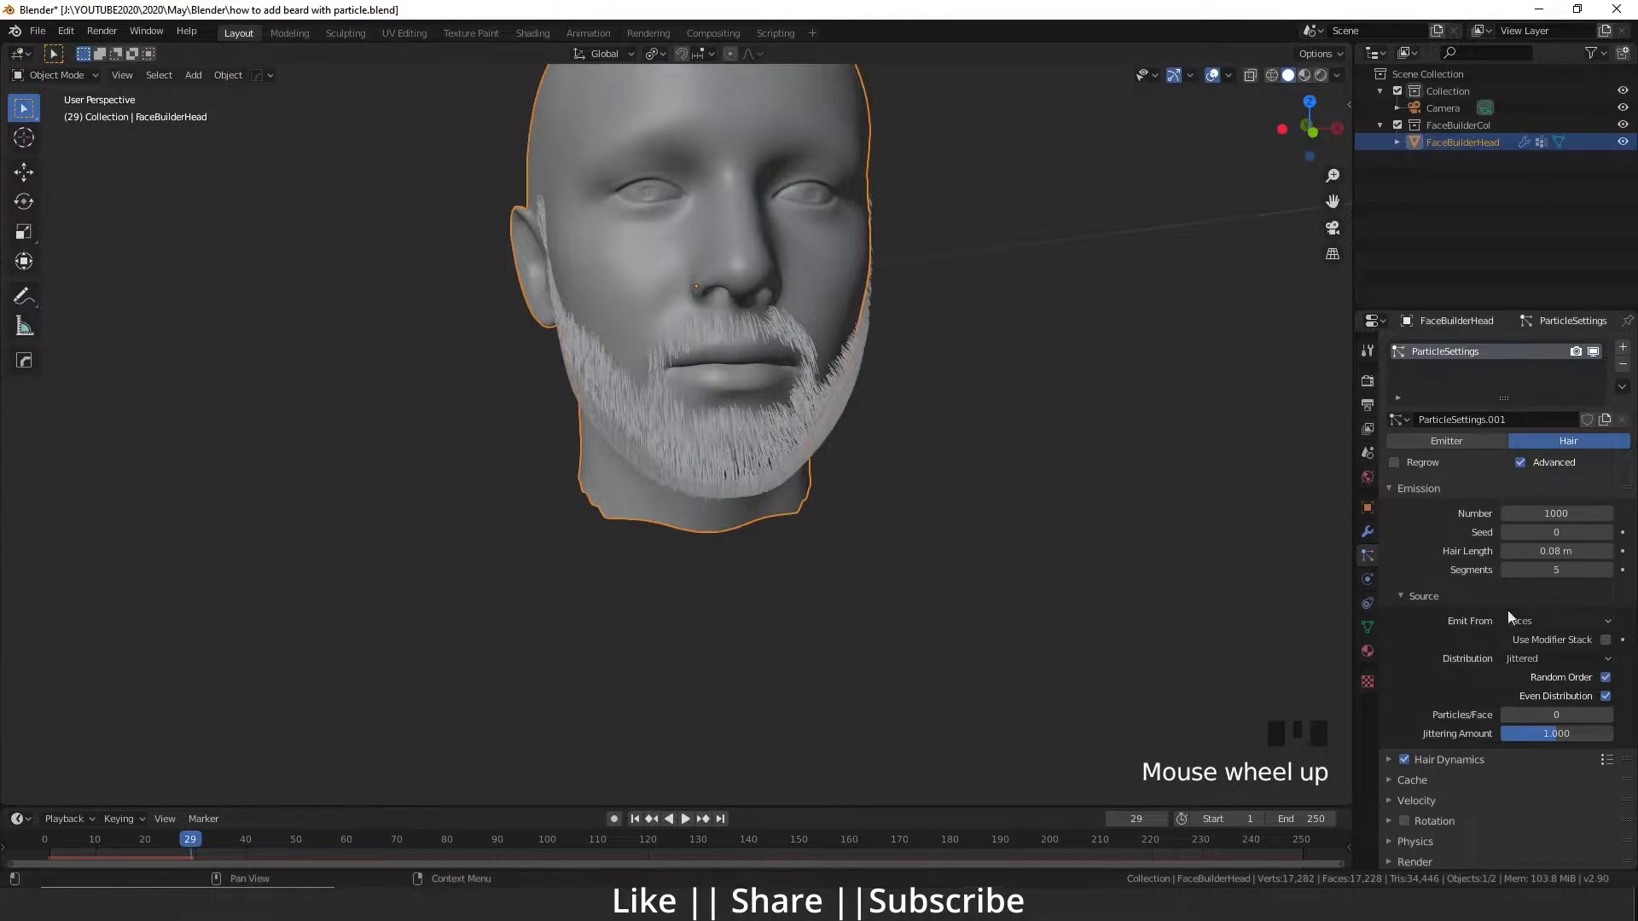
{"action": "left_click", "coordinate": [1404, 599]}
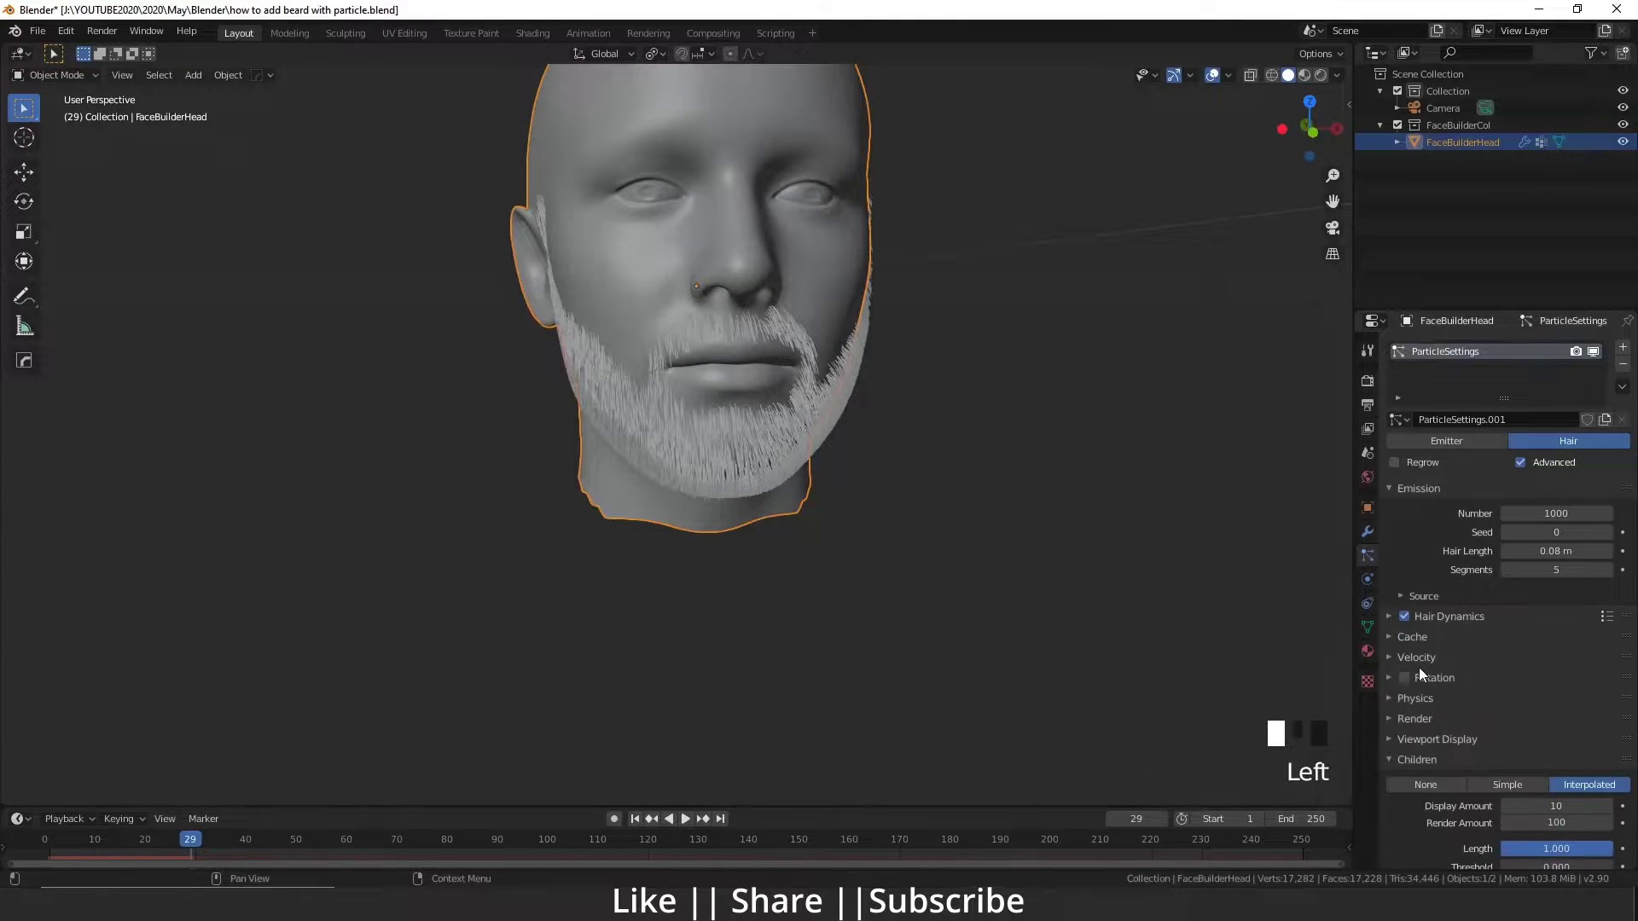
Expand the Physics panel and its Forces section for the beard hair
{"action": "left_click", "coordinate": [1392, 734]}
{"action": "left_click", "coordinate": [1392, 735]}
{"action": "left_click", "coordinate": [1385, 713]}
{"action": "left_click", "coordinate": [1385, 714]}
{"action": "left_click", "coordinate": [1388, 700]}
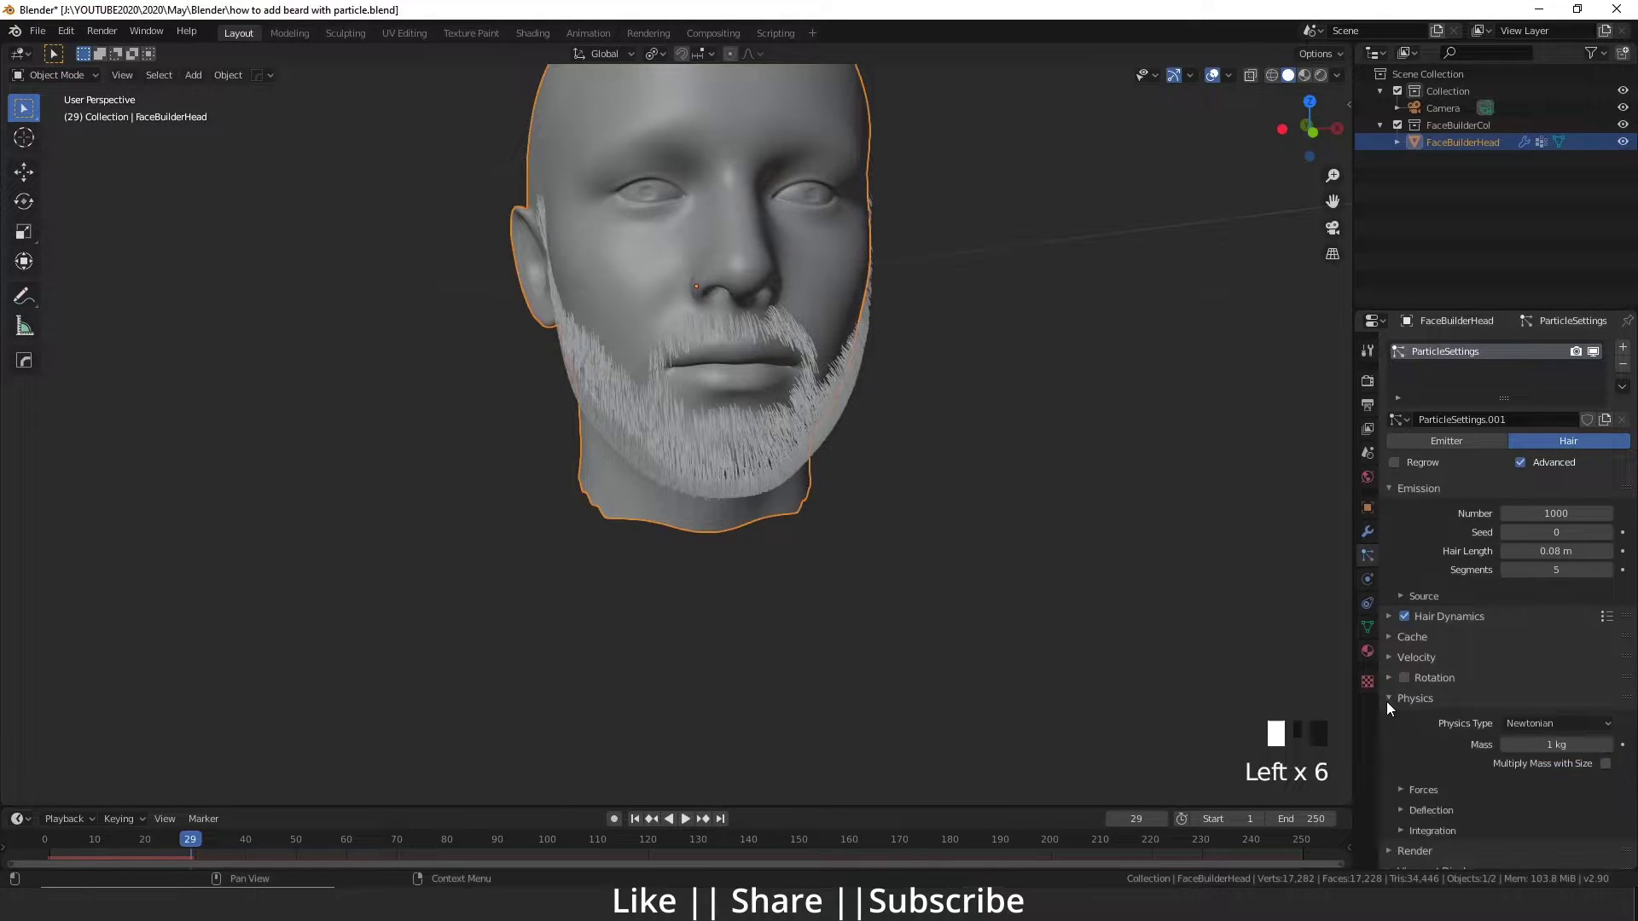
{"action": "left_click", "coordinate": [1399, 790]}
{"action": "scroll", "coordinate": [751, 478], "scroll_direction": "up", "scroll_amount": 3}
{"action": "middle_click_drag", "start_coordinate": [750, 474], "coordinate": [795, 506]}
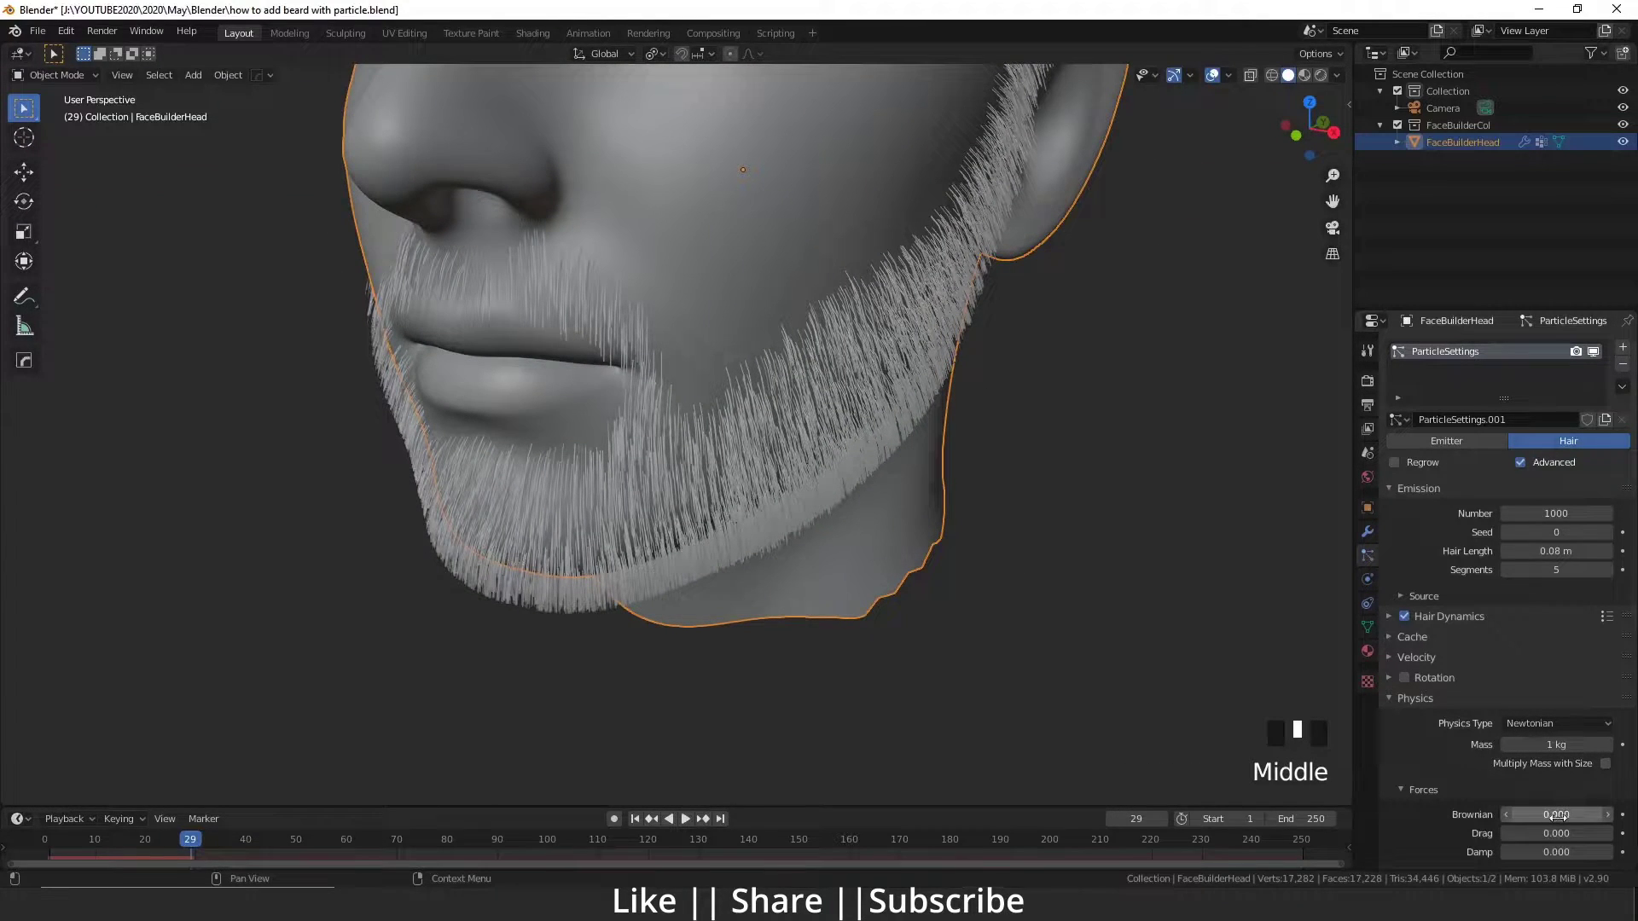
Raise the Brownian force to 0.030 and jump back to frame 1 to reset the hair
{"action": "left_click", "coordinate": [1607, 815]}
{"action": "left_click", "coordinate": [1607, 815]}
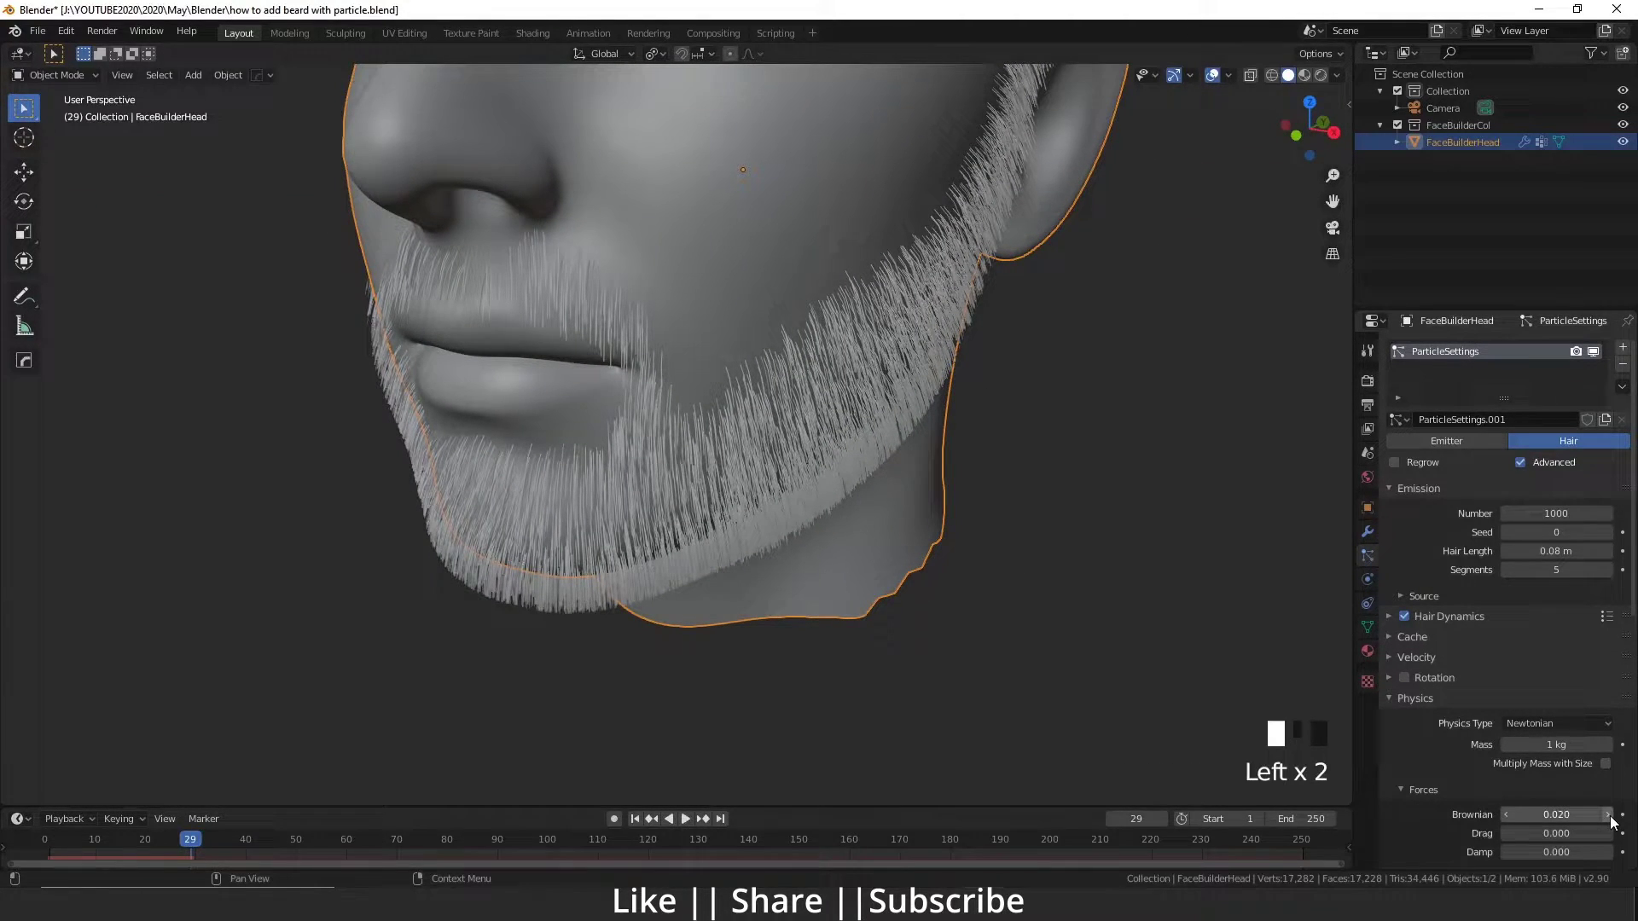
{"action": "left_click", "coordinate": [1607, 815]}
{"action": "middle_click_drag", "start_coordinate": [643, 577], "coordinate": [731, 561]}
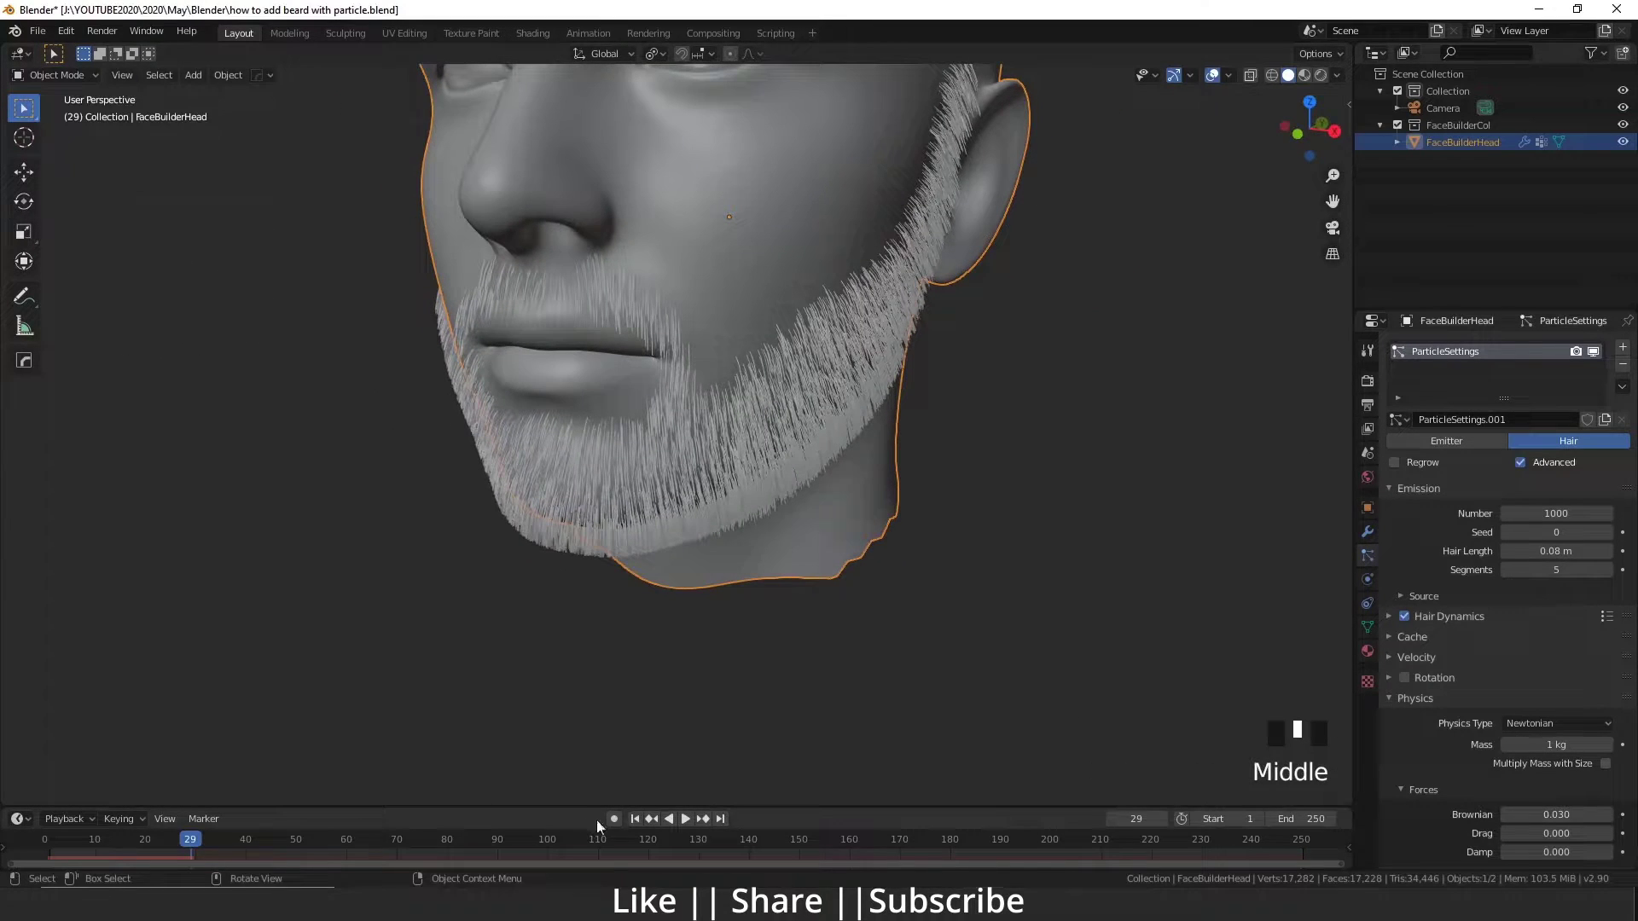
{"action": "left_click", "coordinate": [626, 820]}
{"action": "left_click", "coordinate": [632, 818]}
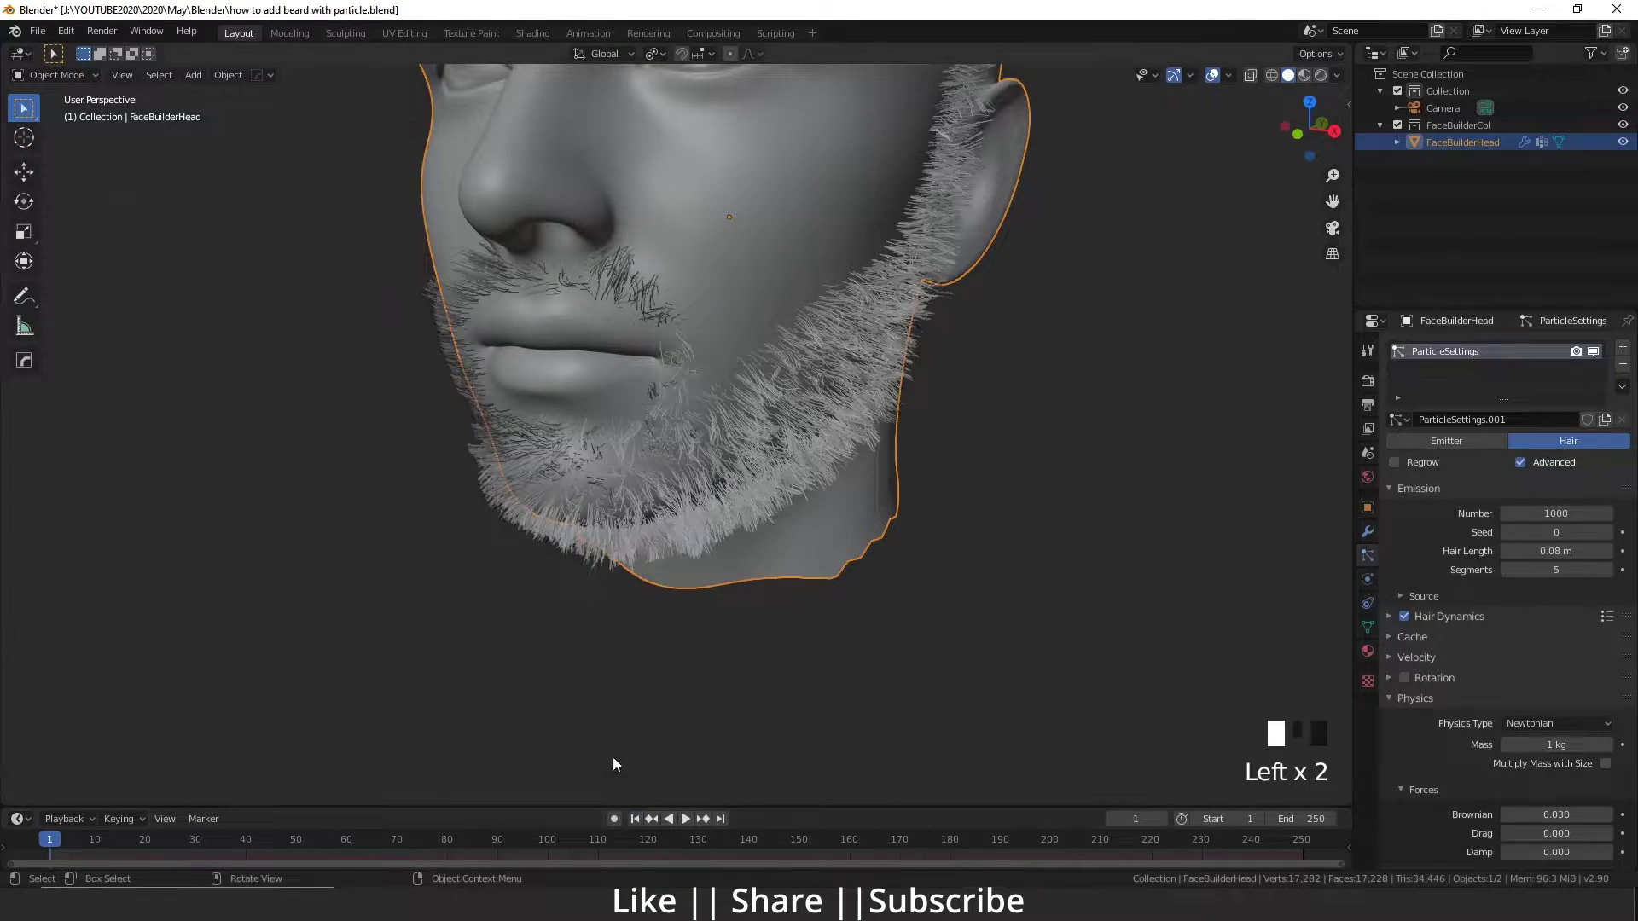
{"action": "middle_click_drag", "start_coordinate": [612, 756], "coordinate": [616, 637]}
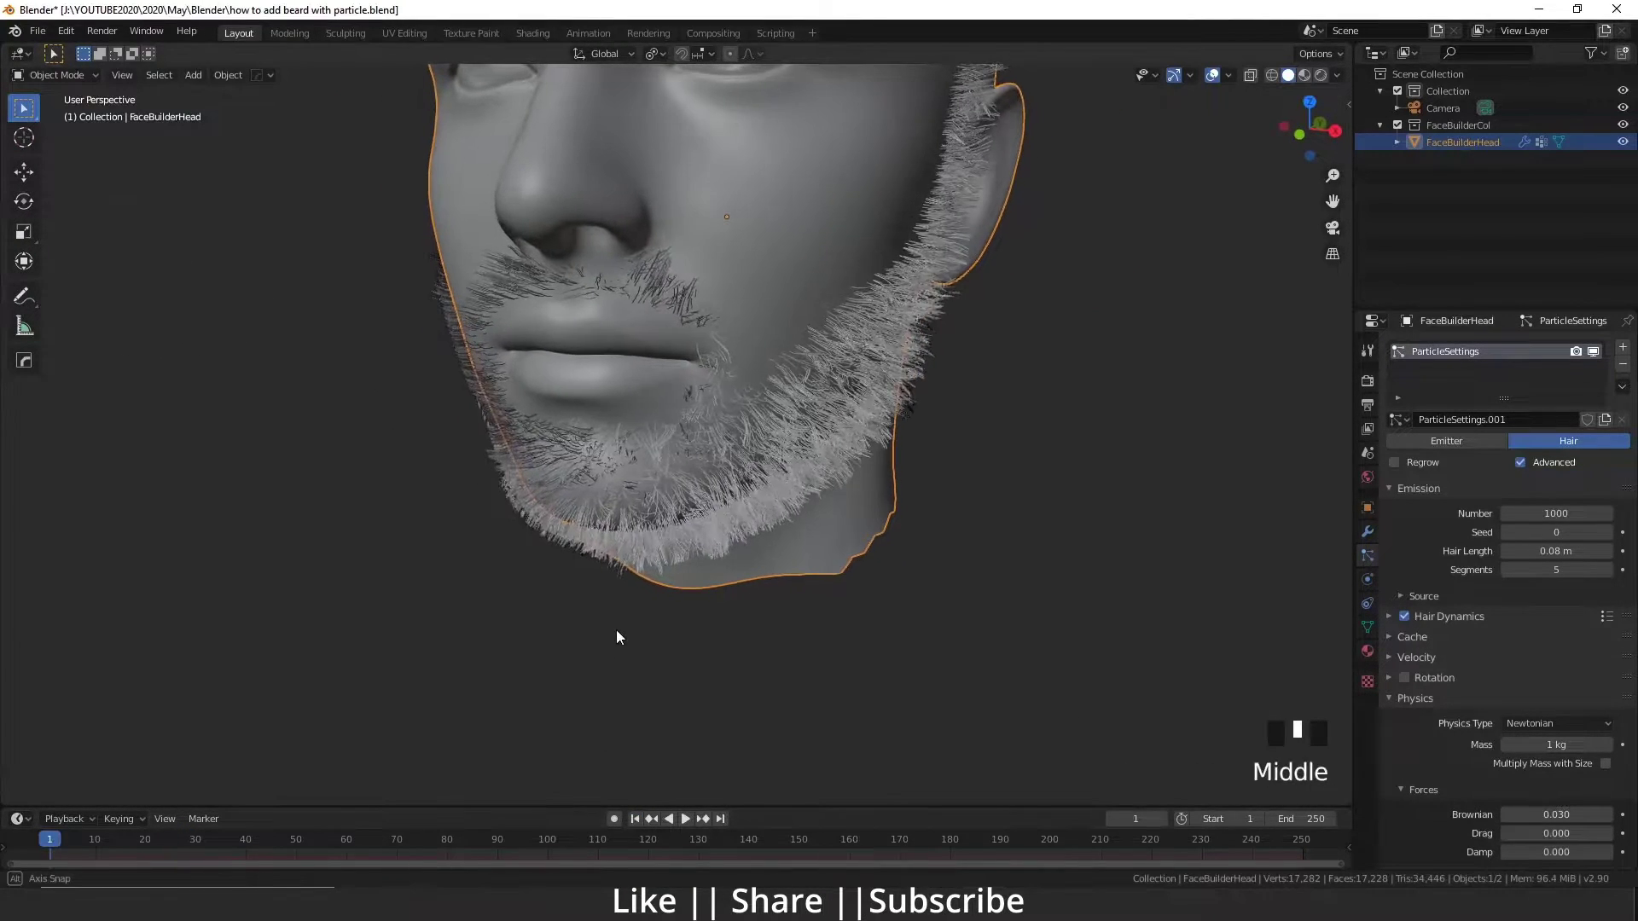
Set the Brownian force to 0 and play the hair simulation to frame 17
{"action": "left_click", "coordinate": [1506, 816]}
{"action": "left_click", "coordinate": [1507, 815]}
{"action": "left_click", "coordinate": [1506, 815]}
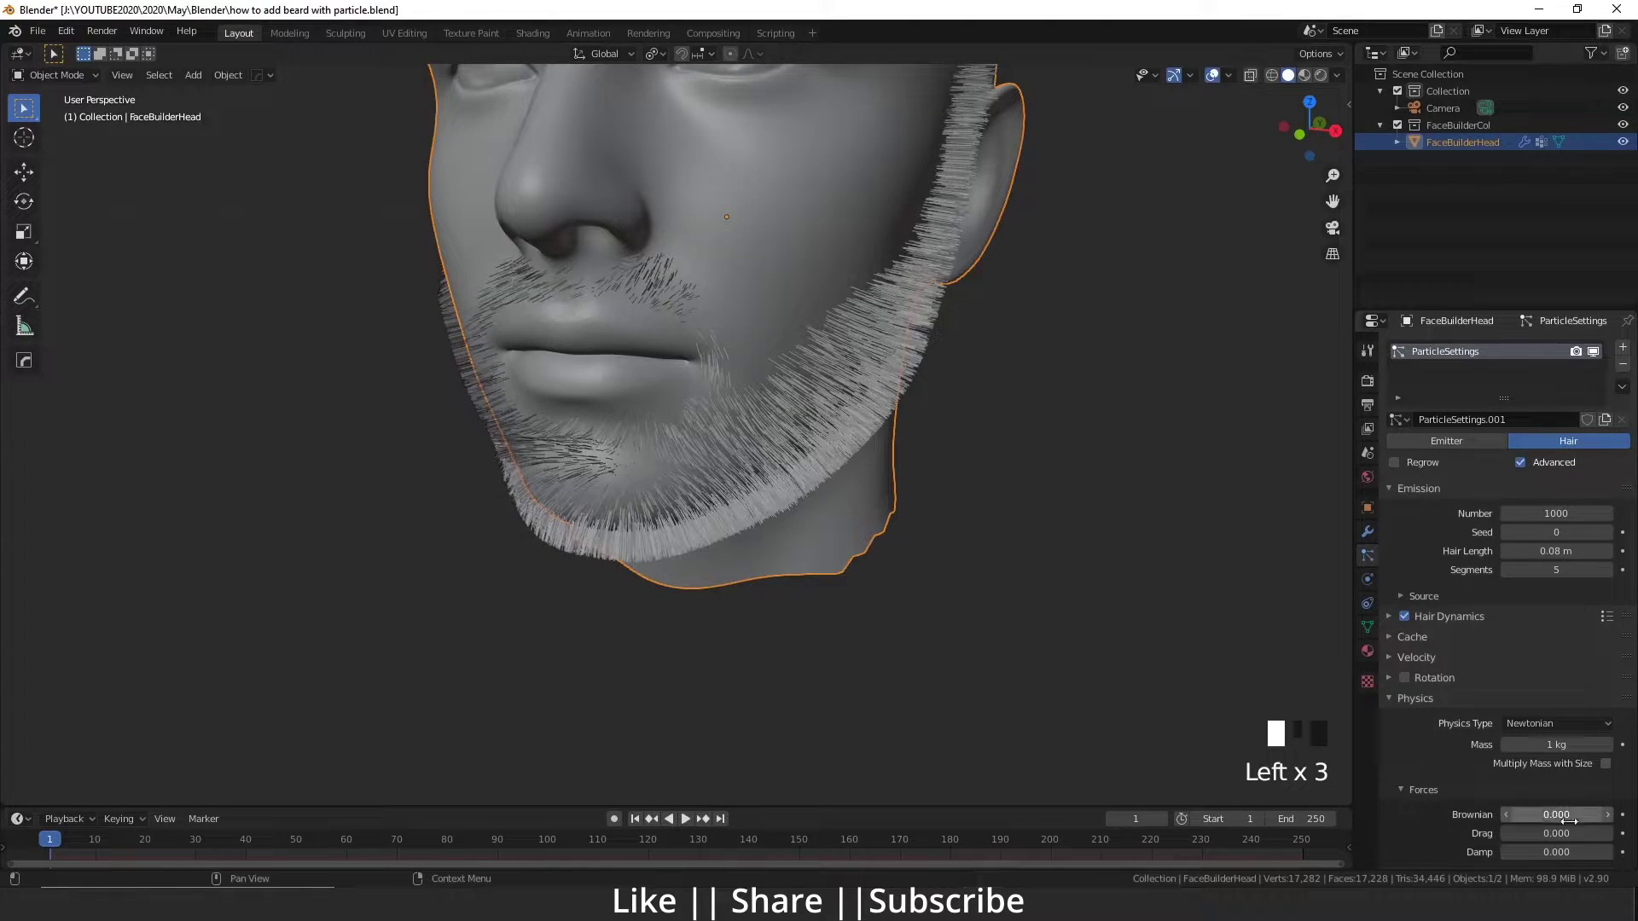
{"action": "left_click", "coordinate": [1610, 814]}
{"action": "middle_click_drag", "start_coordinate": [768, 546], "coordinate": [981, 529]}
{"action": "left_click", "coordinate": [1535, 814]}
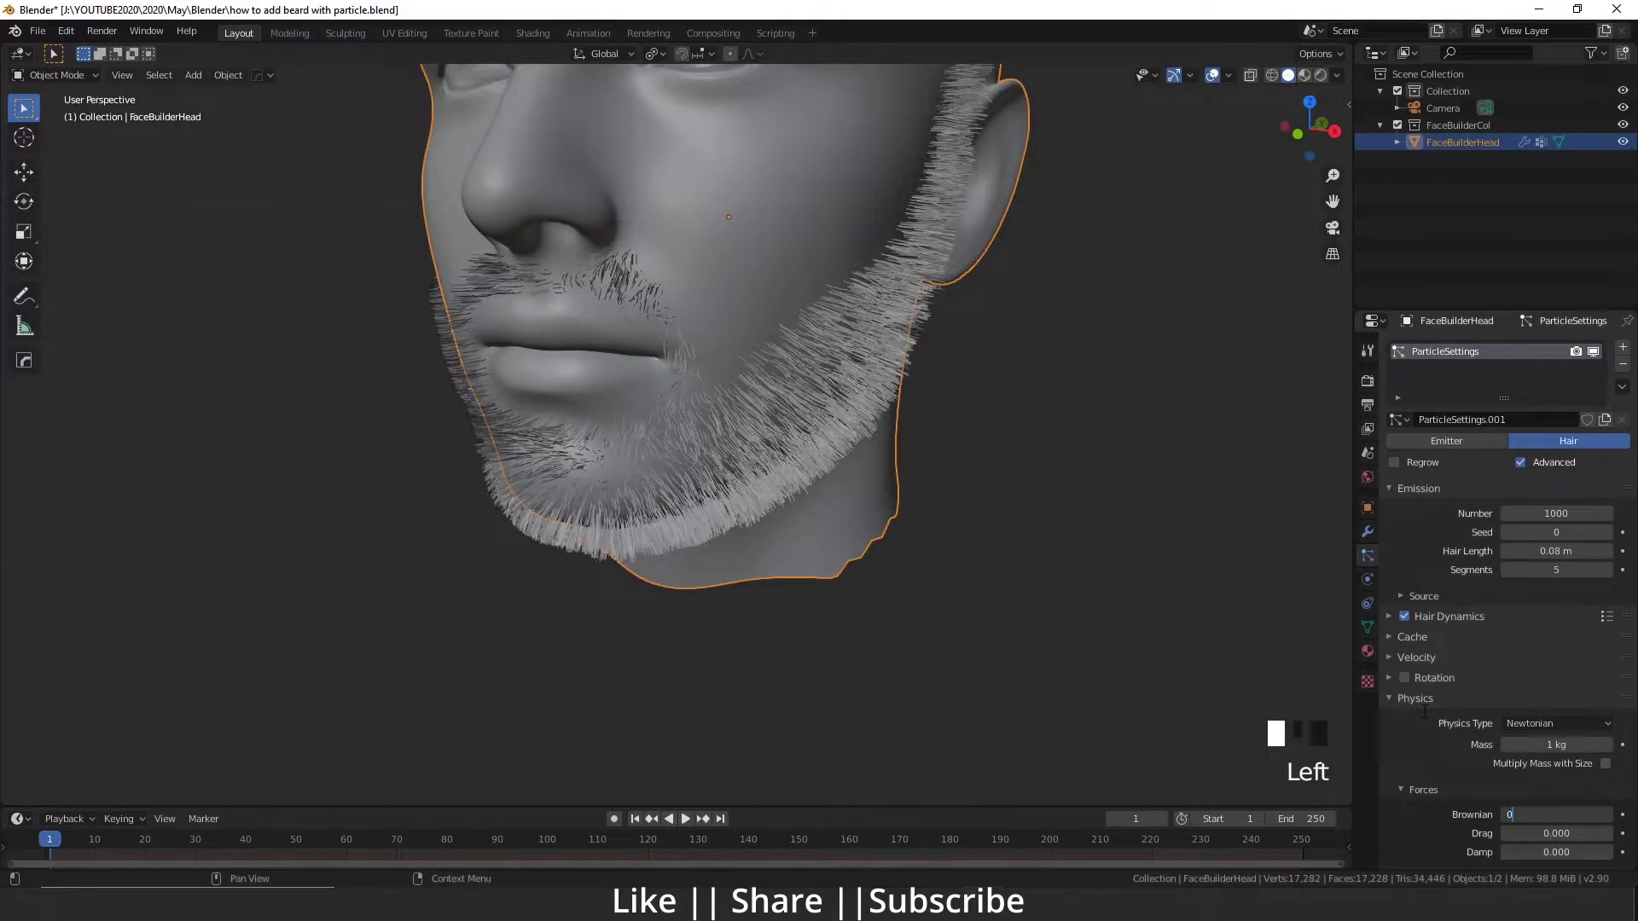
{"action": "type", "text": "0001"}
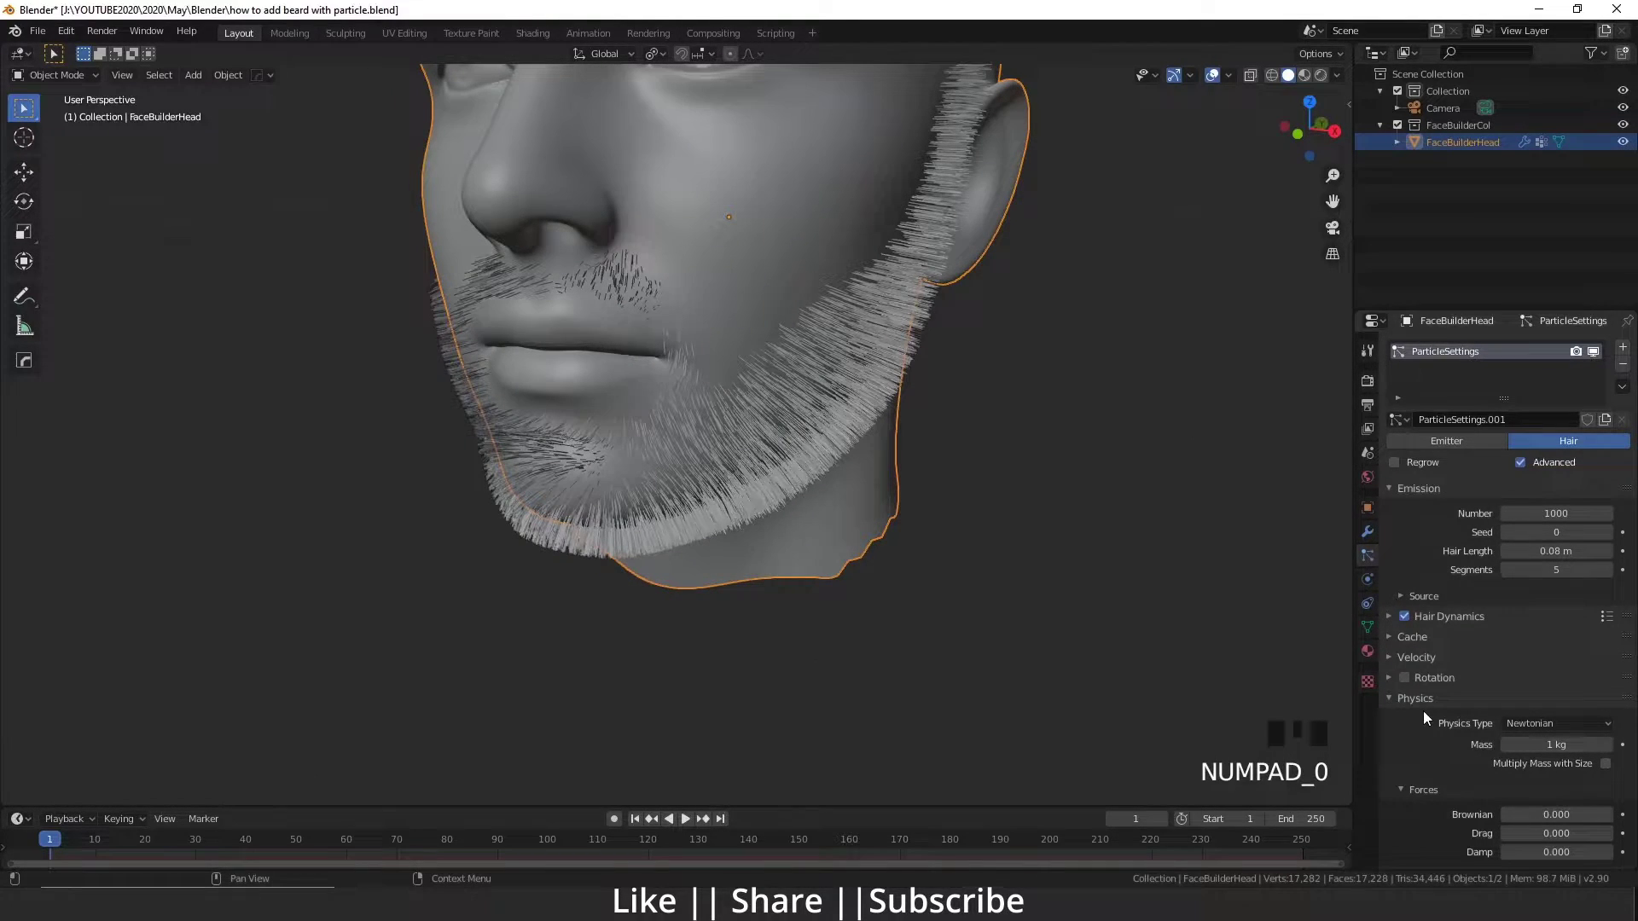
{"action": "middle_click_drag", "start_coordinate": [1174, 429], "coordinate": [309, 769]}
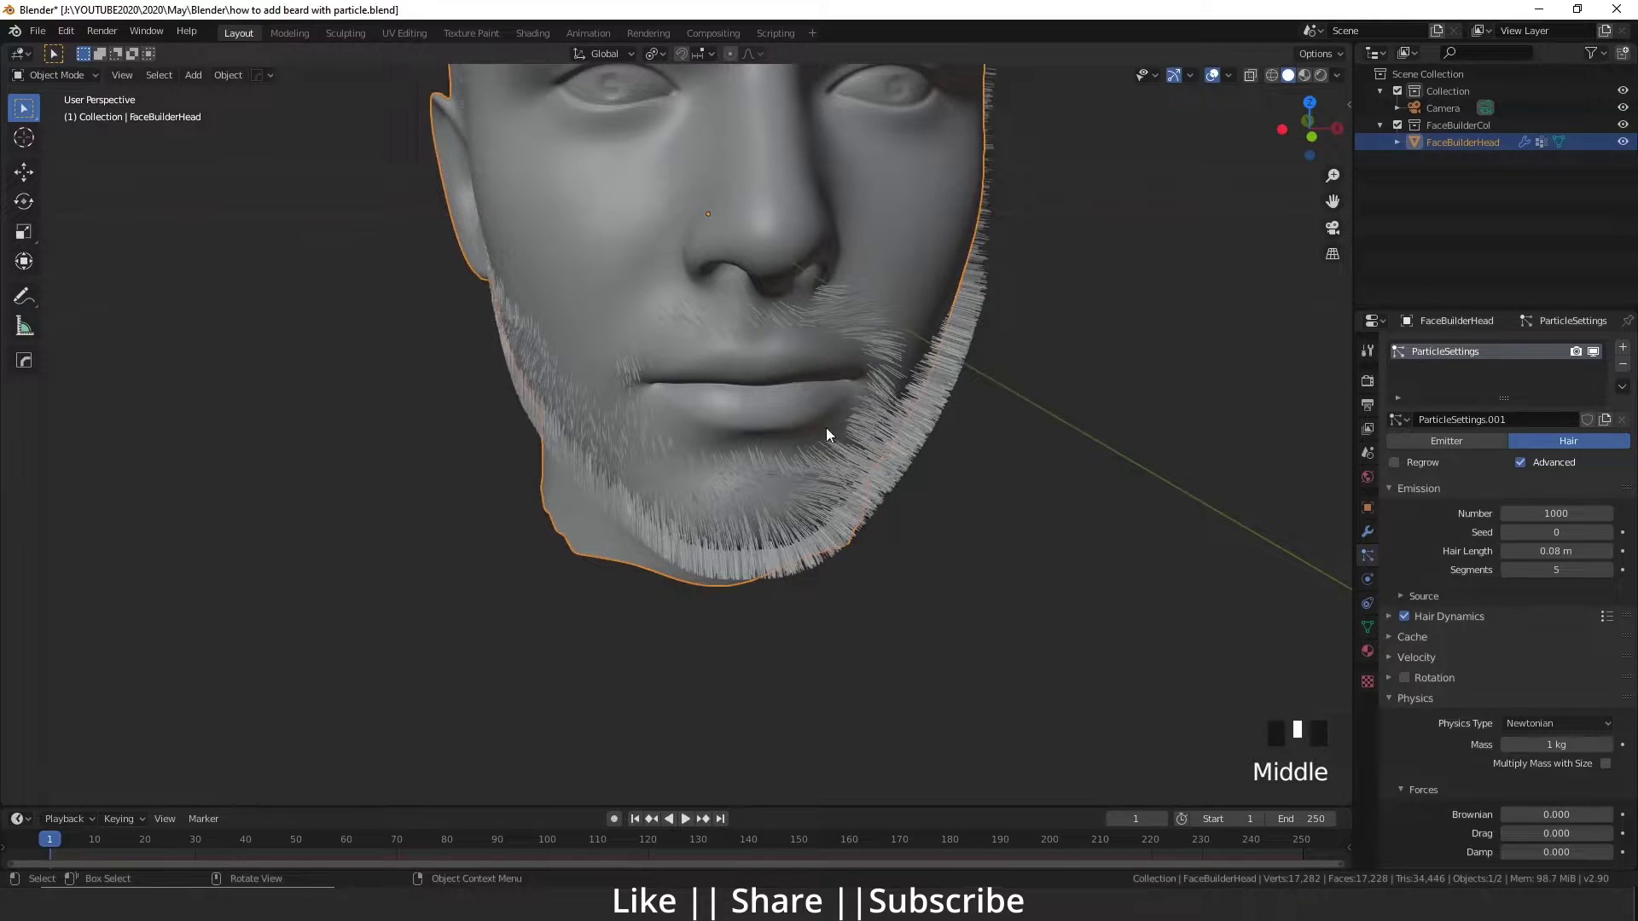
{"action": "key", "text": "space"}
{"action": "key", "text": "space"}
{"action": "middle_click_drag", "start_coordinate": [655, 604], "coordinate": [1352, 175]}
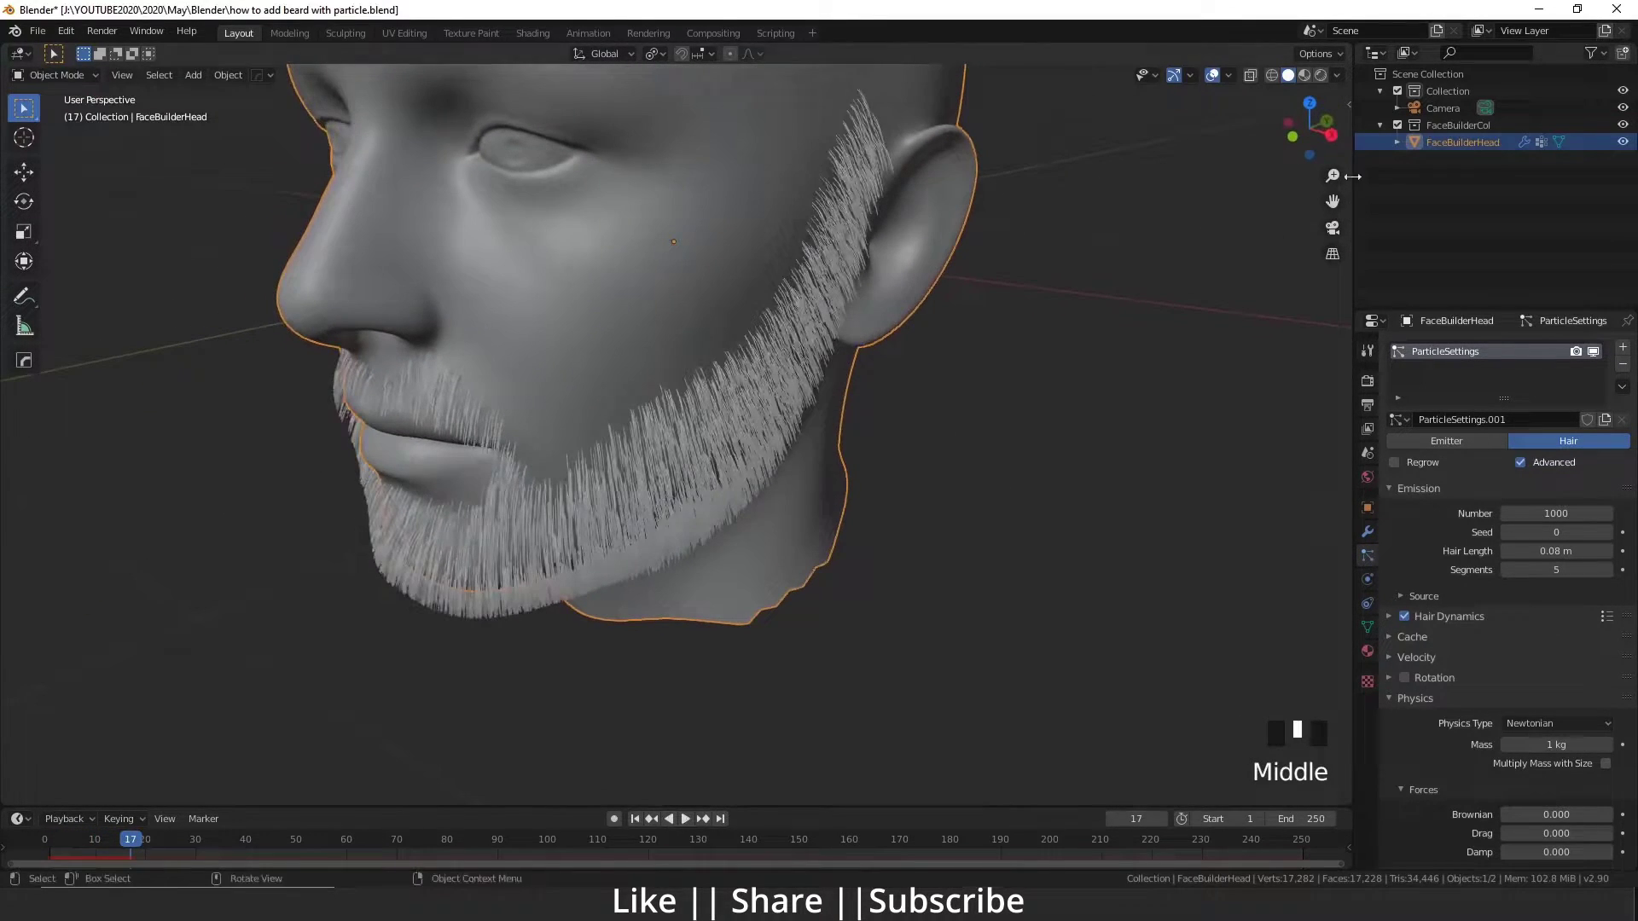
Switch the viewport to Rendered shading to preview the beard
{"action": "left_click", "coordinate": [1320, 75]}
{"action": "scroll", "coordinate": [688, 350], "scroll_direction": "down", "scroll_amount": 2}
{"action": "scroll", "coordinate": [677, 441], "scroll_direction": "up", "scroll_amount": 3}
{"action": "scroll", "coordinate": [676, 441], "scroll_direction": "up", "scroll_amount": 3}
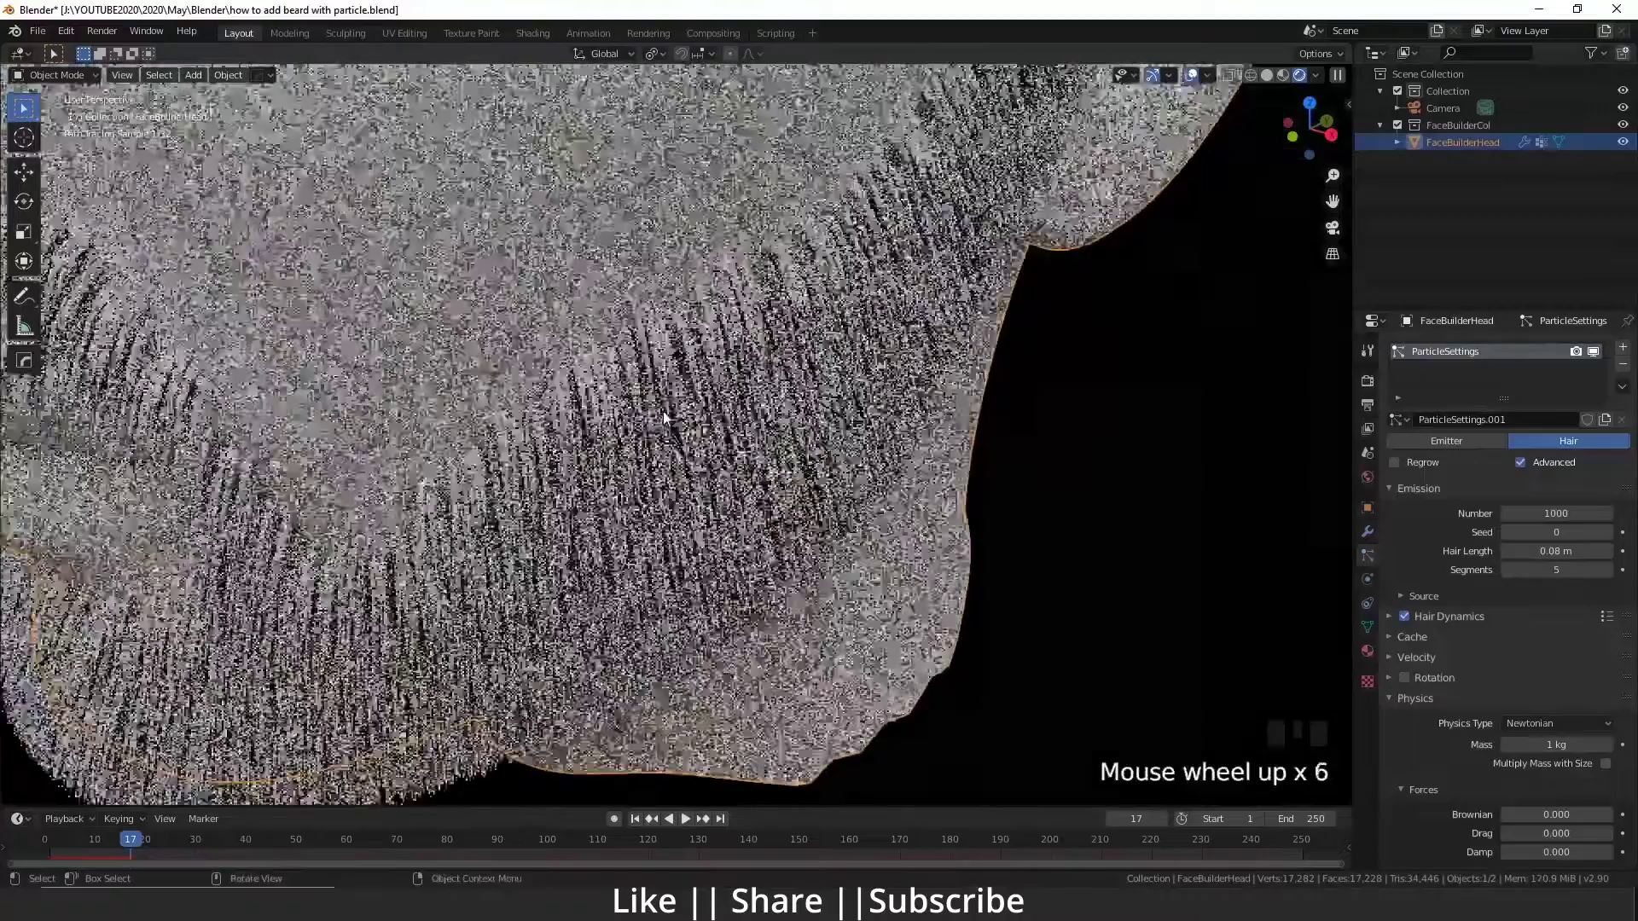
{"action": "middle_click", "coordinate": [665, 417]}
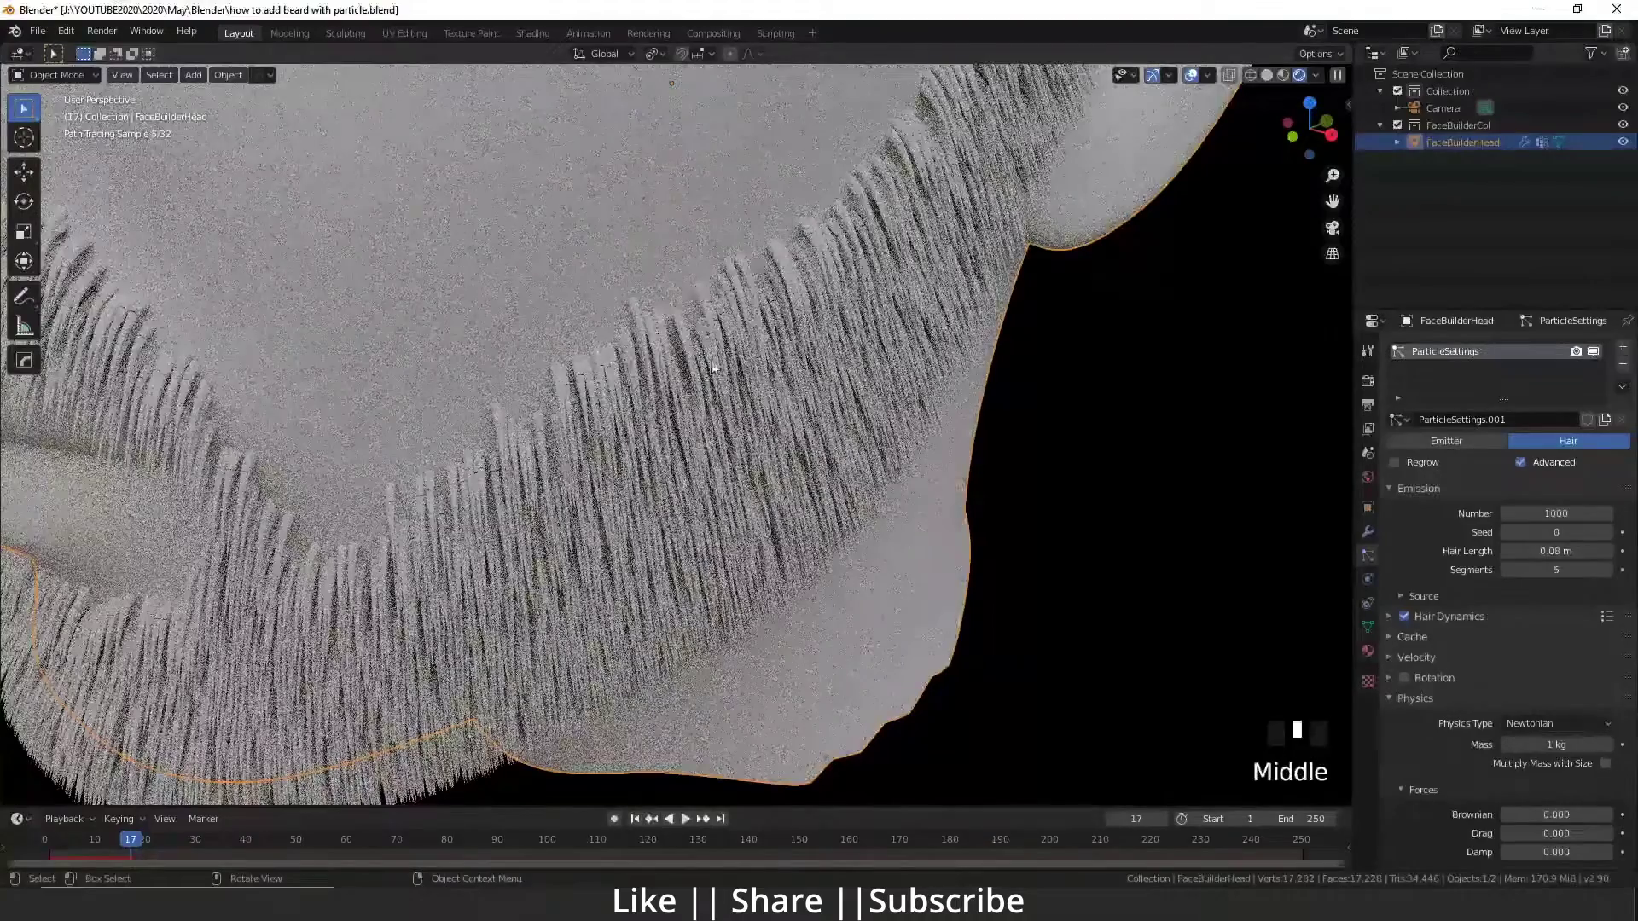
{"action": "scroll", "coordinate": [1452, 727], "scroll_direction": "down", "scroll_amount": 8}
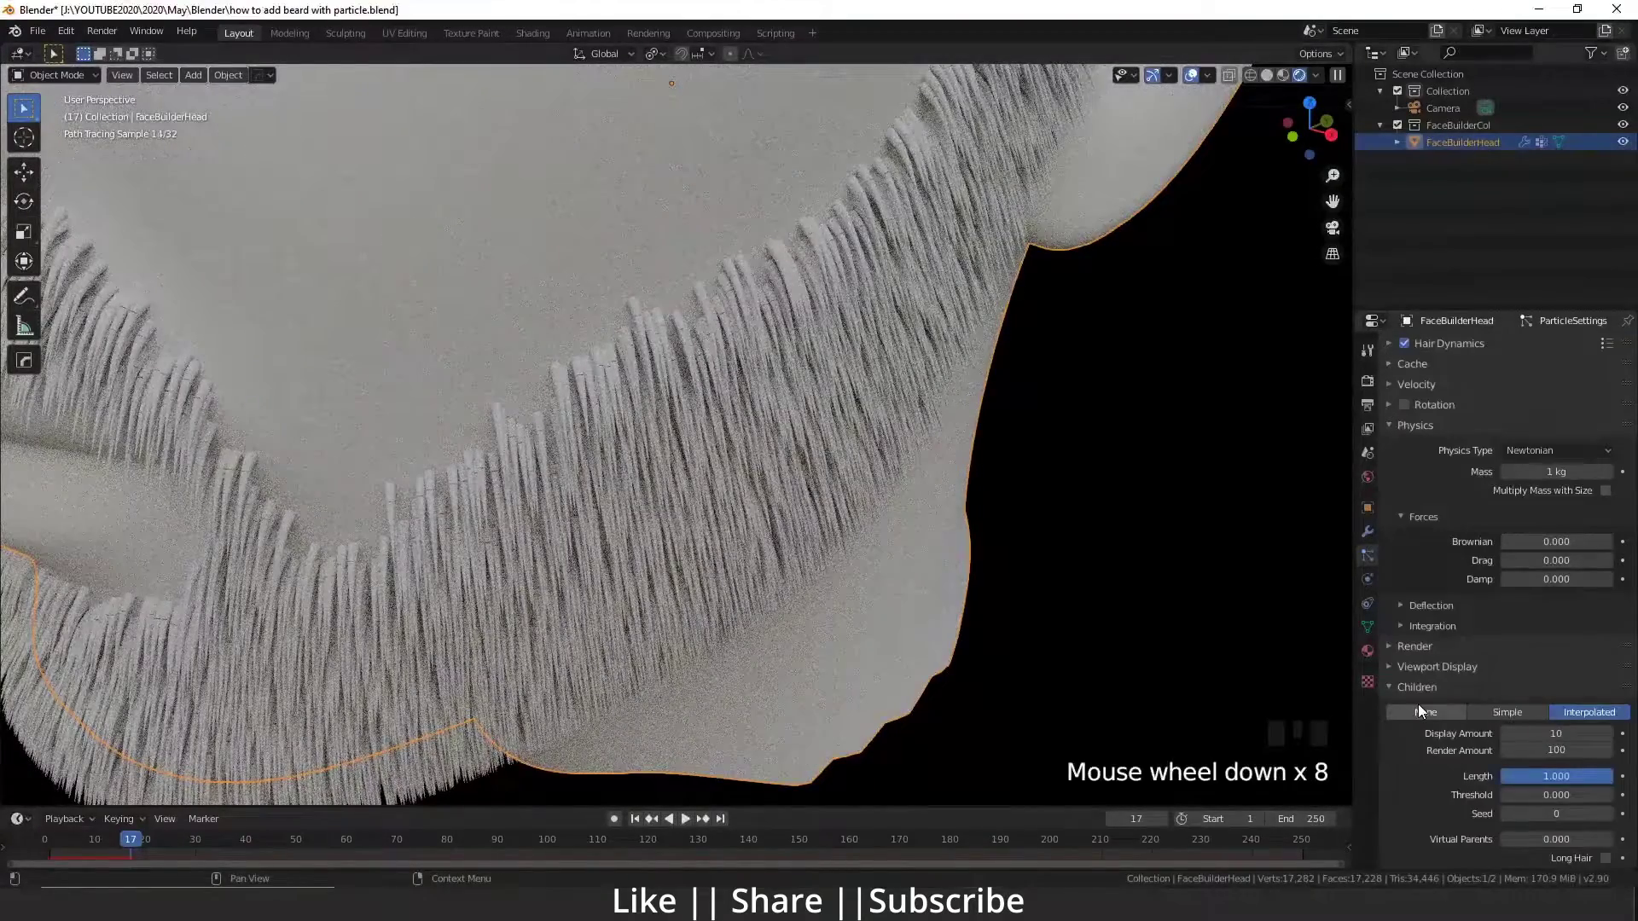
Collapse the Children settings and expand the Viewport Display and Hair Shape panels
{"action": "left_click", "coordinate": [1406, 692]}
{"action": "scroll", "coordinate": [1403, 712], "scroll_direction": "down", "scroll_amount": 4}
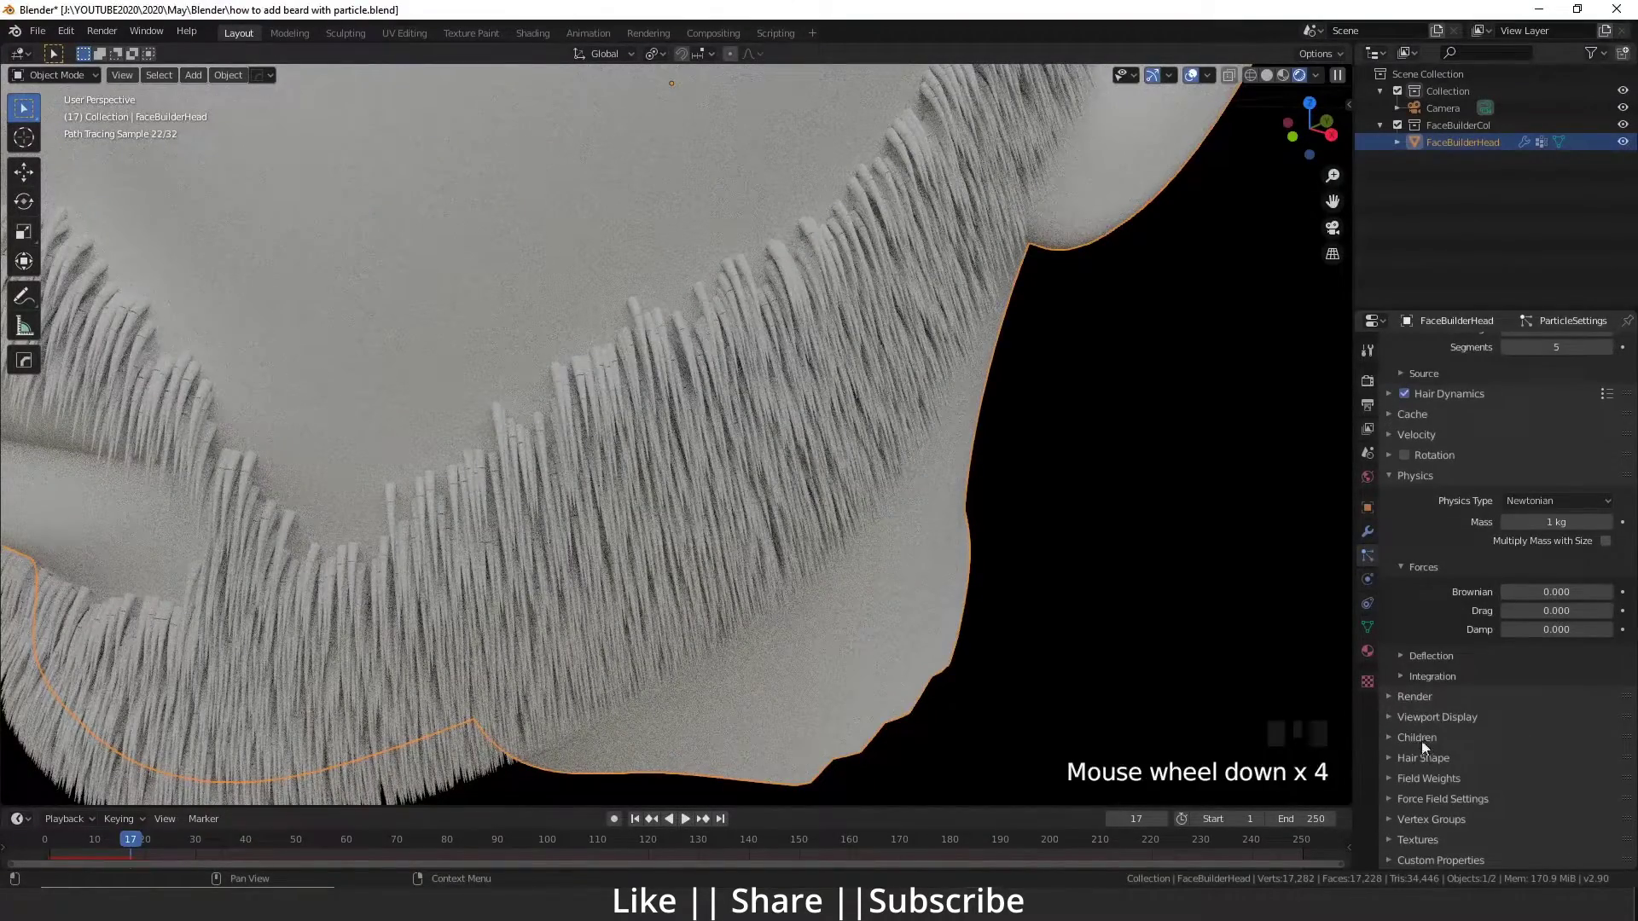
{"action": "left_click", "coordinate": [1394, 717]}
{"action": "scroll", "coordinate": [1410, 767], "scroll_direction": "down", "scroll_amount": 3}
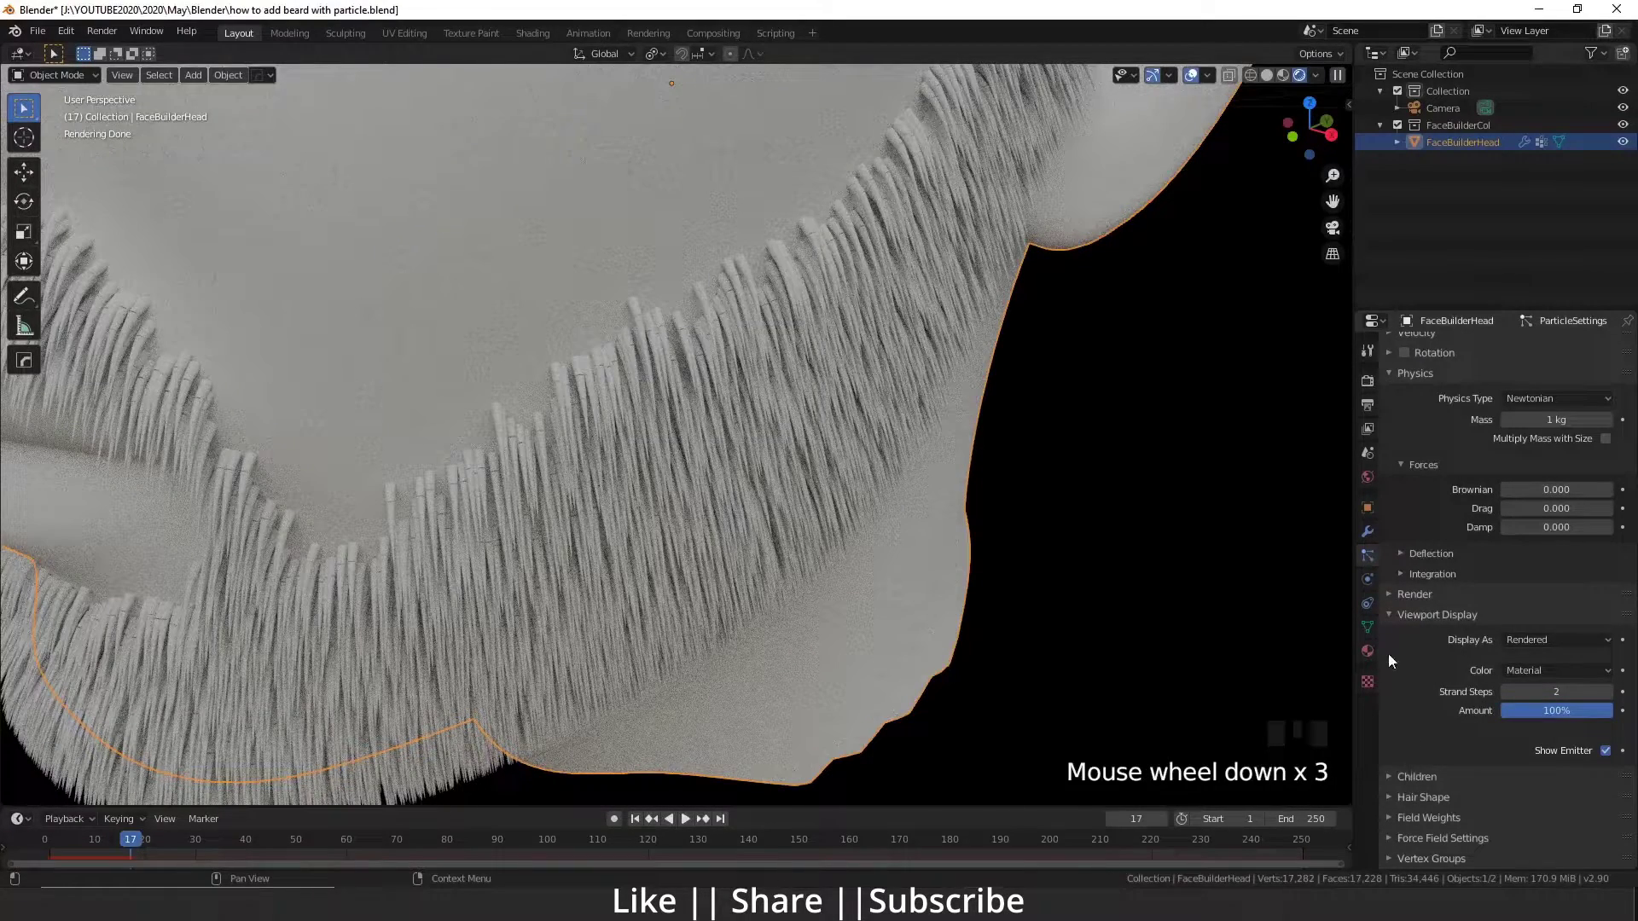
{"action": "left_click", "coordinate": [1399, 795]}
{"action": "scroll", "coordinate": [1404, 795], "scroll_direction": "down", "scroll_amount": 3}
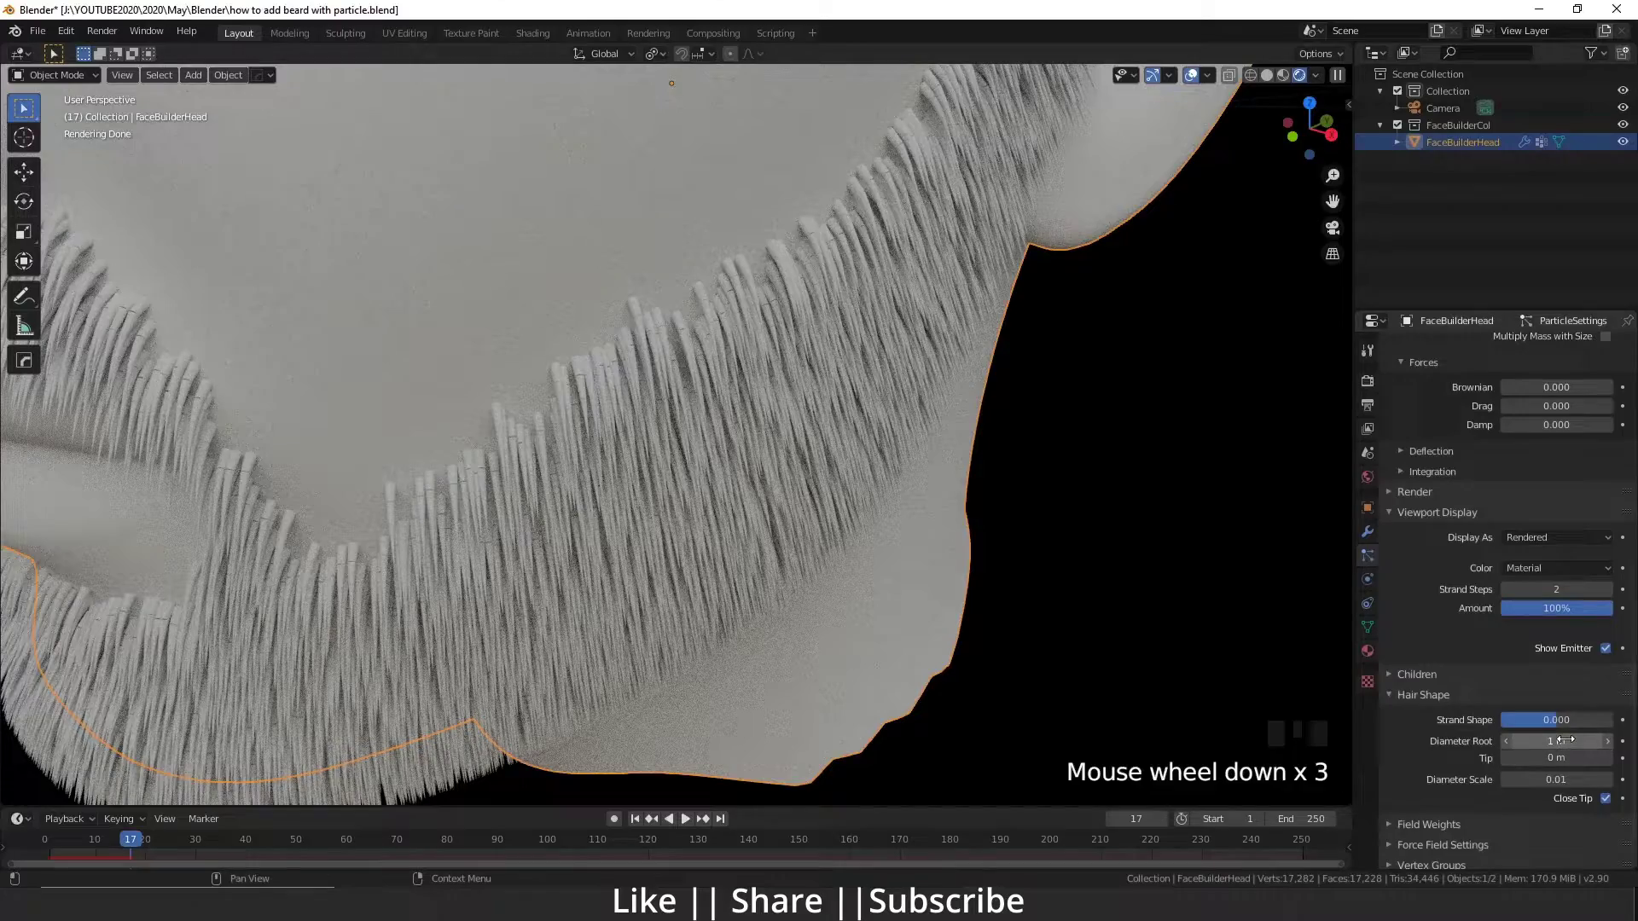
Thin the hair's Diameter Root down to 0.27 m and reframe the head frontally
{"action": "left_click_drag", "start_coordinate": [1566, 740], "coordinate": [1519, 740]}
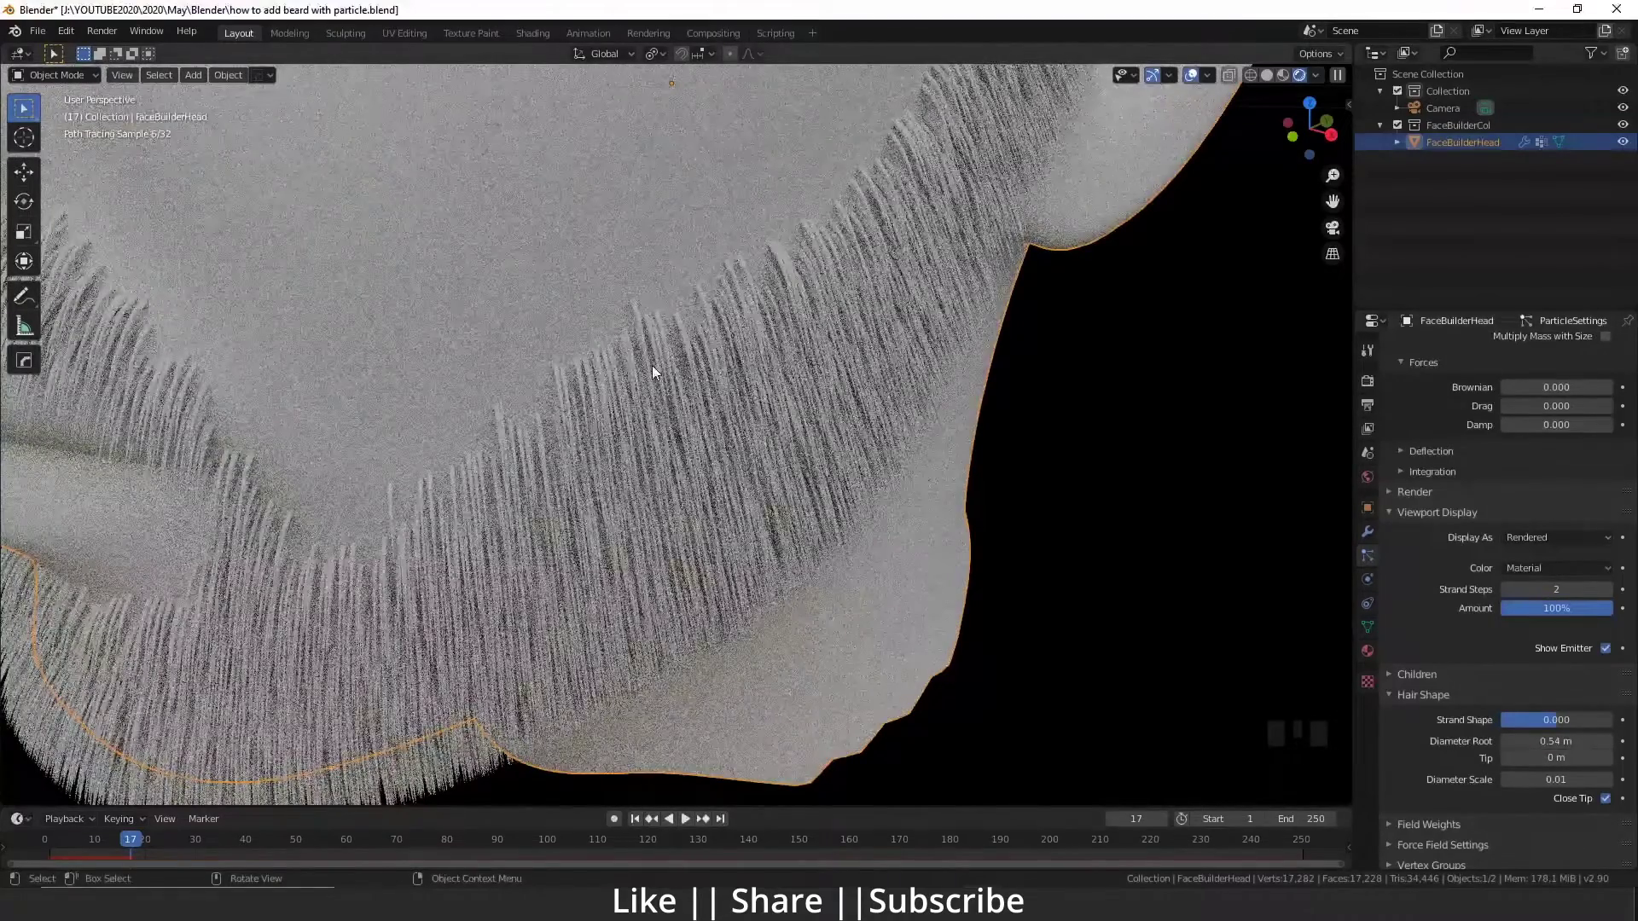
{"action": "left_click_drag", "start_coordinate": [1554, 741], "coordinate": [1543, 741]}
{"action": "scroll", "coordinate": [578, 367], "scroll_direction": "down", "scroll_amount": 2}
{"action": "scroll", "coordinate": [578, 366], "scroll_direction": "up", "scroll_amount": 3}
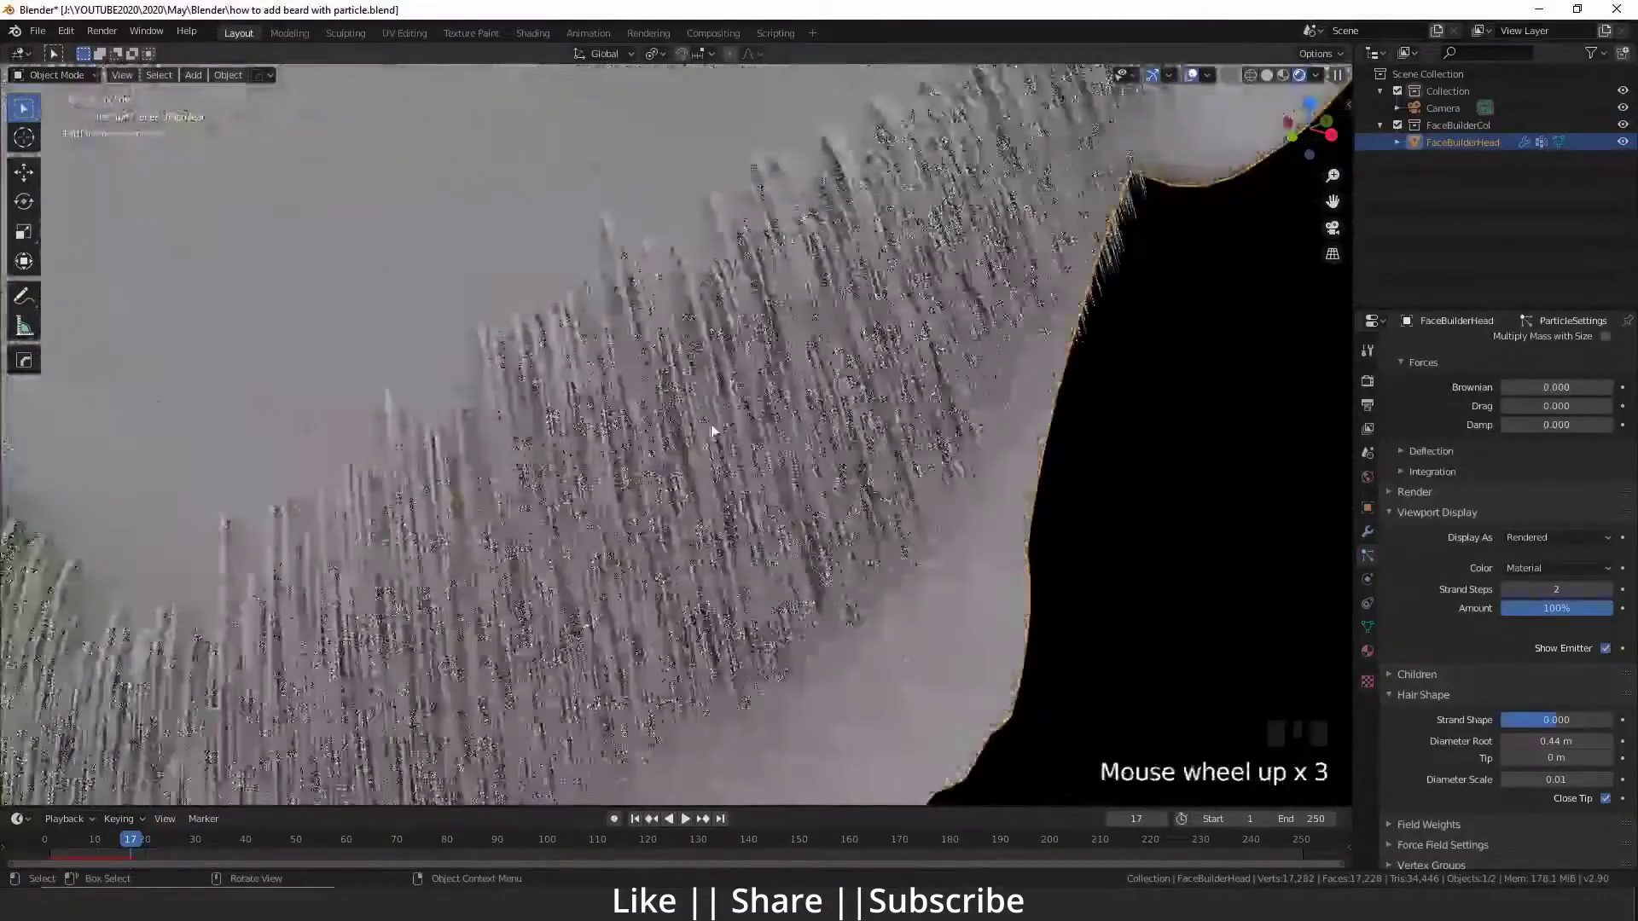
{"action": "mouse_move", "coordinate": [1551, 740]}
{"action": "left_mouse_down"}
{"action": "mouse_move", "coordinate": [1532, 741]}
{"action": "mouse_move", "coordinate": [1554, 741]}
{"action": "left_mouse_up"}
{"action": "scroll", "coordinate": [898, 532], "scroll_direction": "down", "scroll_amount": 4}
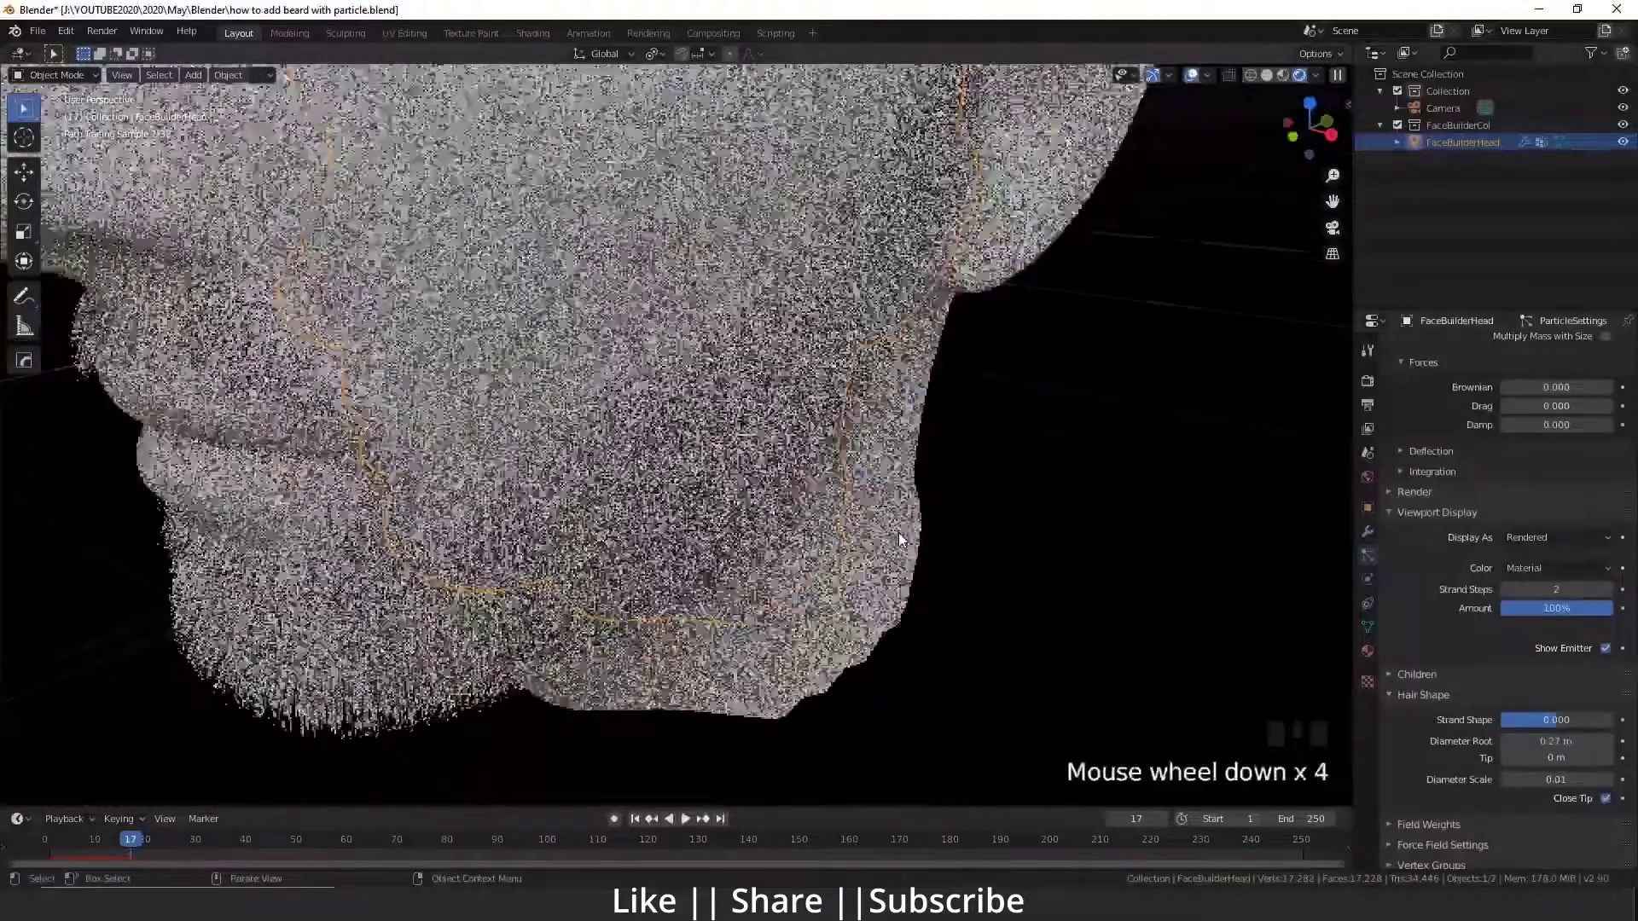
{"action": "middle_click_drag", "start_coordinate": [763, 520], "coordinate": [853, 555], "text": "shift"}
{"action": "middle_click_drag", "start_coordinate": [853, 554], "coordinate": [861, 512], "text": "shift"}
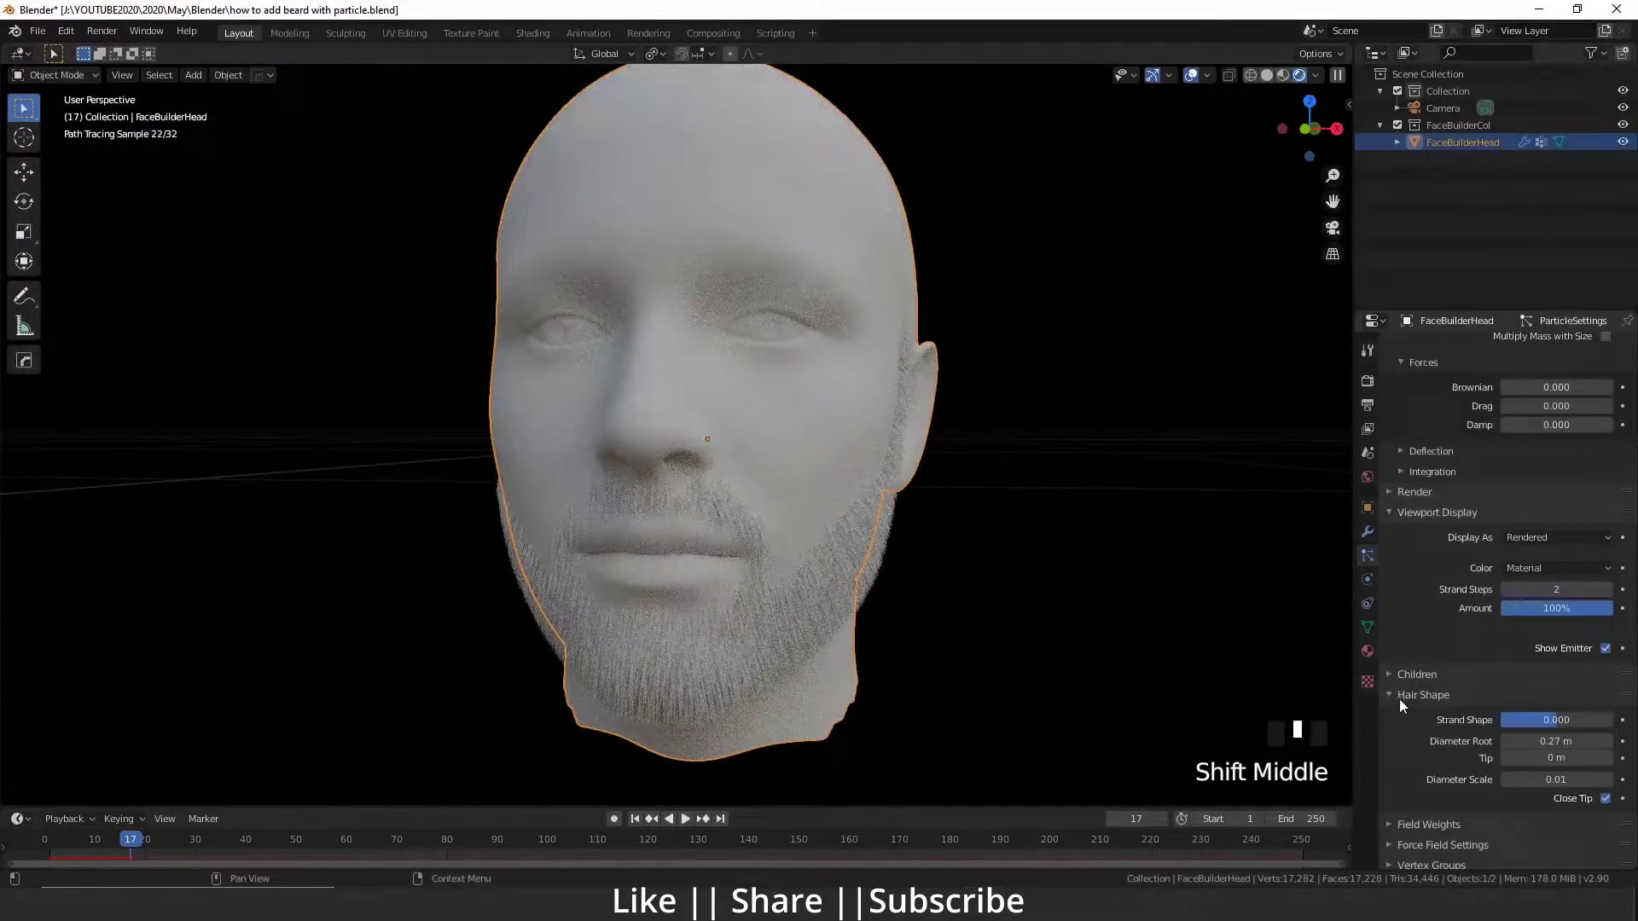
Collapse the Hair Shape and Physics panels and switch to the head's Material Properties
{"action": "left_click", "coordinate": [1392, 691]}
{"action": "scroll", "coordinate": [1415, 643], "scroll_direction": "up", "scroll_amount": 7}
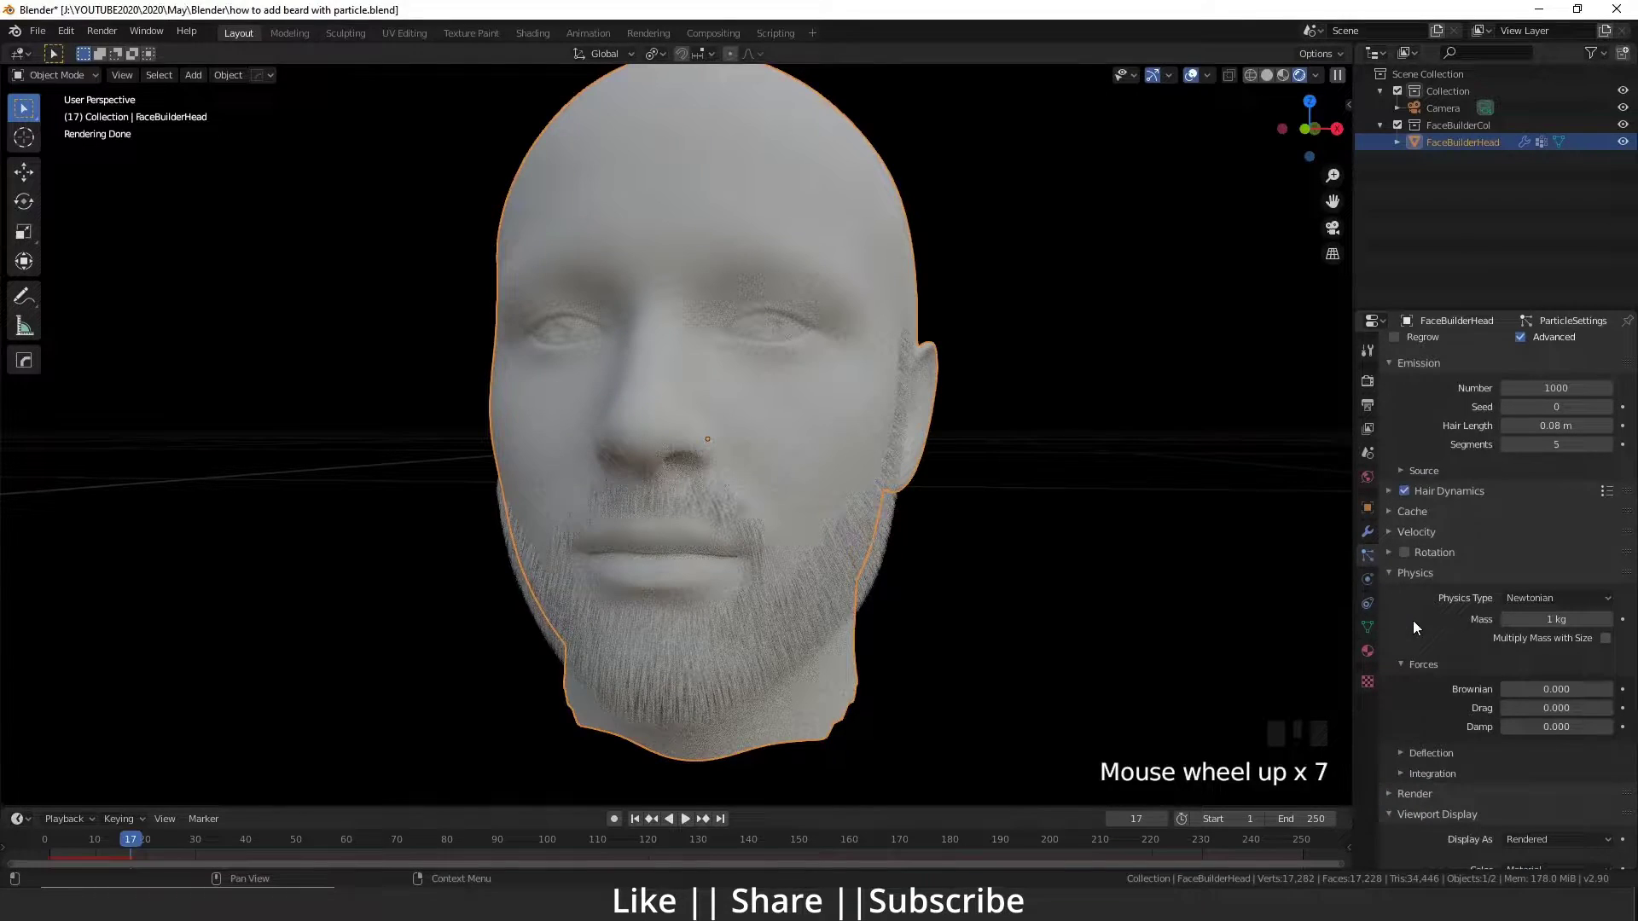
{"action": "left_click", "coordinate": [1399, 573]}
{"action": "scroll", "coordinate": [1420, 528], "scroll_direction": "up", "scroll_amount": 2}
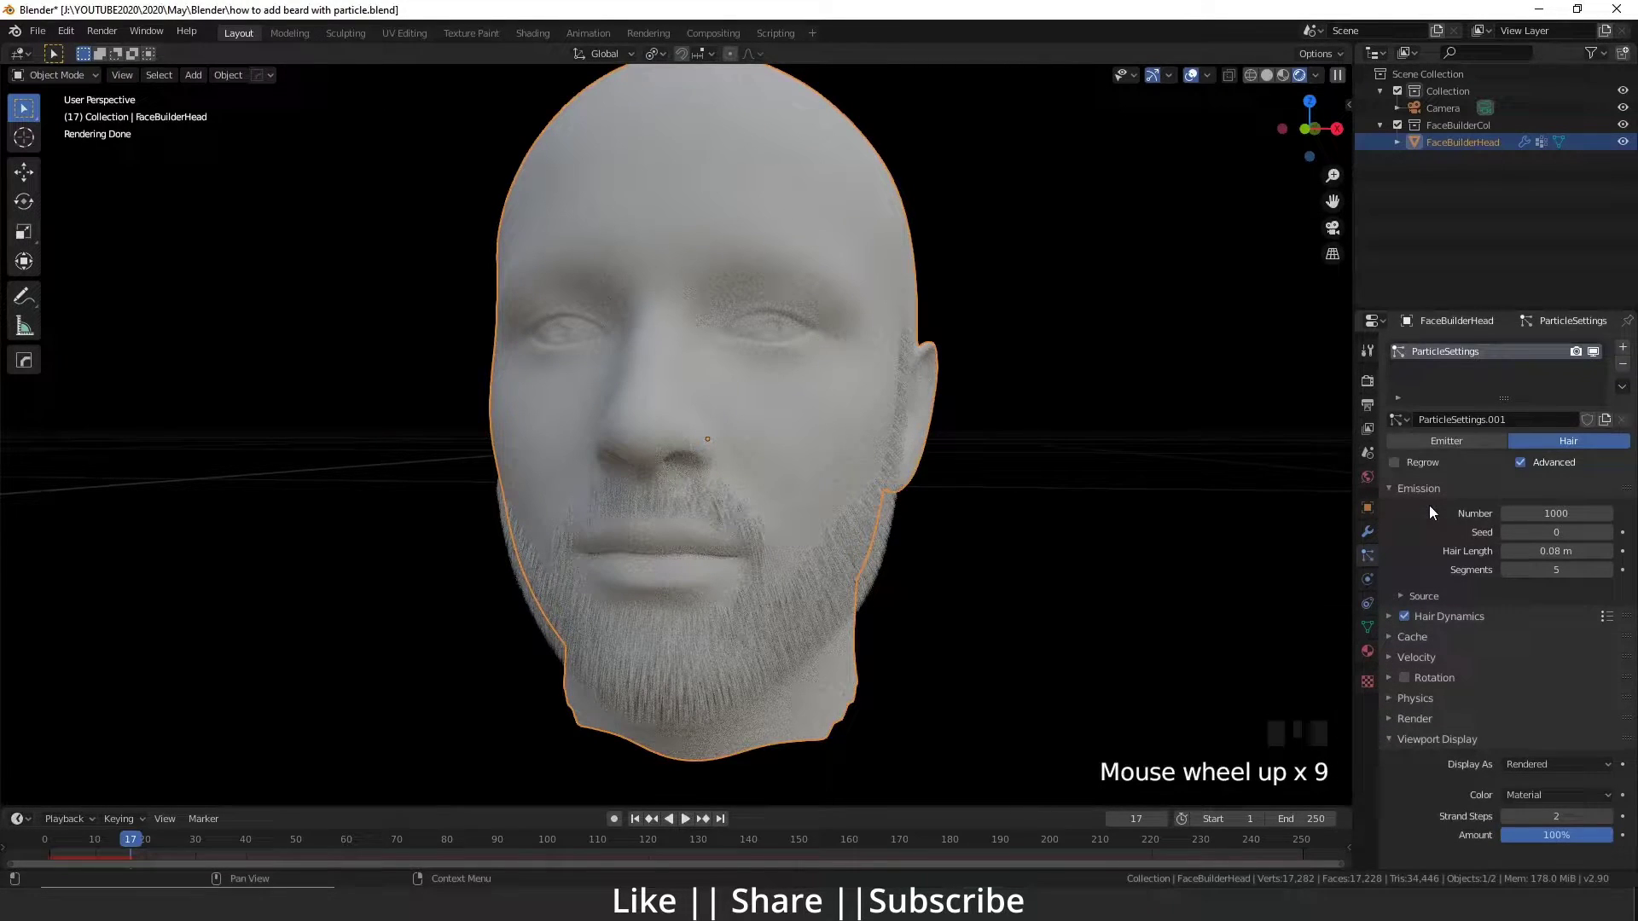
{"action": "left_click", "coordinate": [1367, 651]}
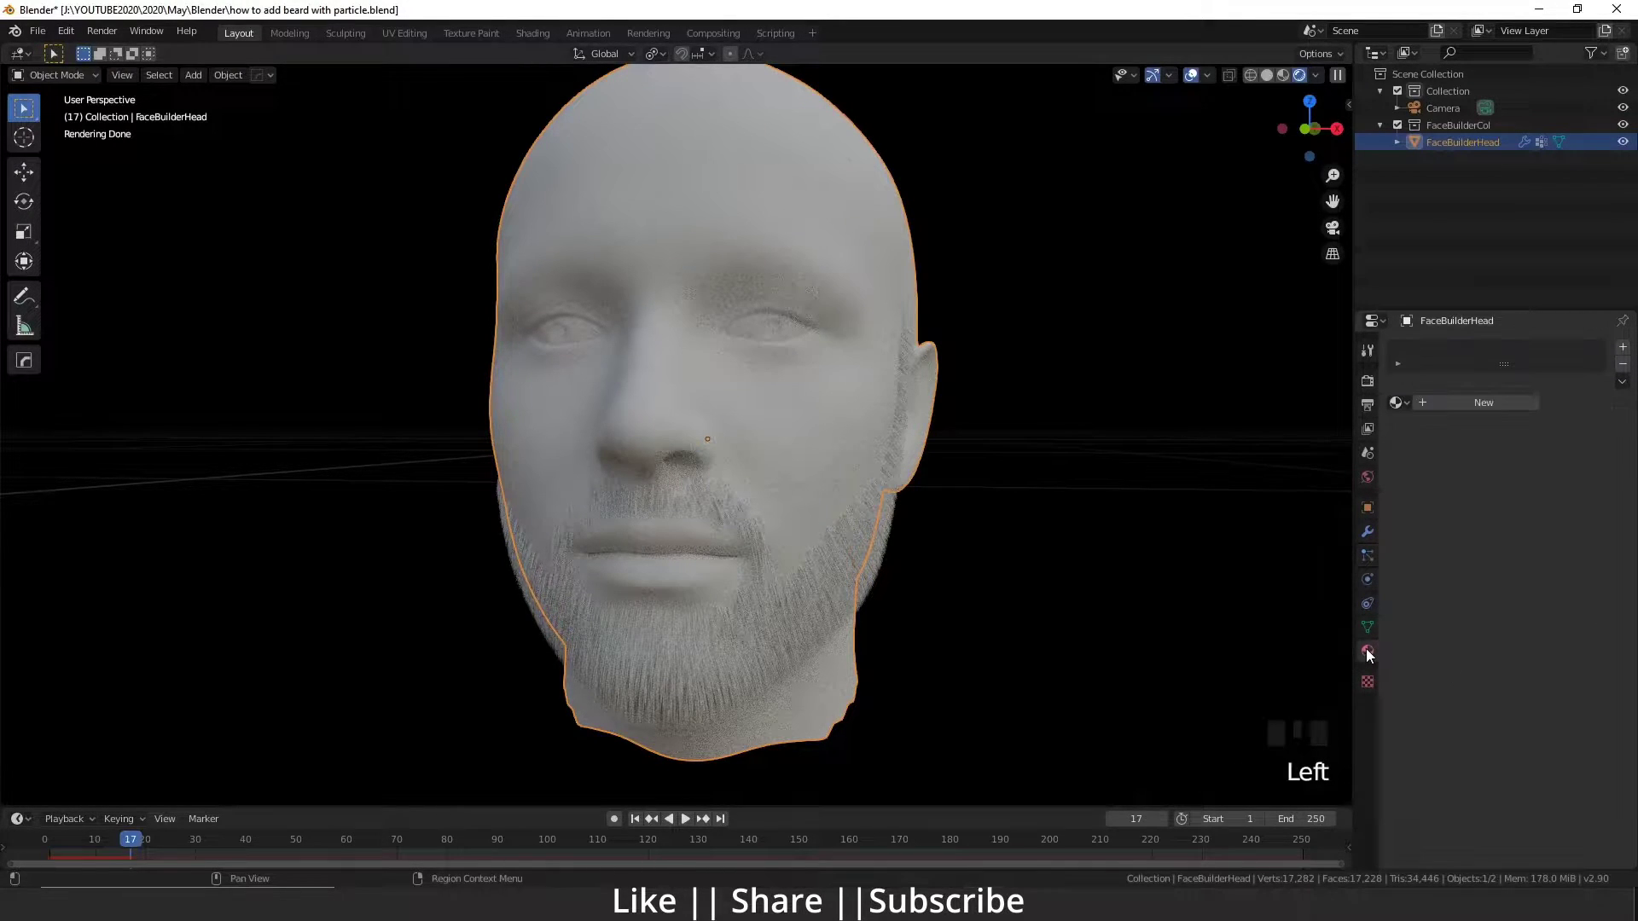
Add a second material slot on the head with a new material named 'Hair'
{"action": "left_click", "coordinate": [1493, 408]}
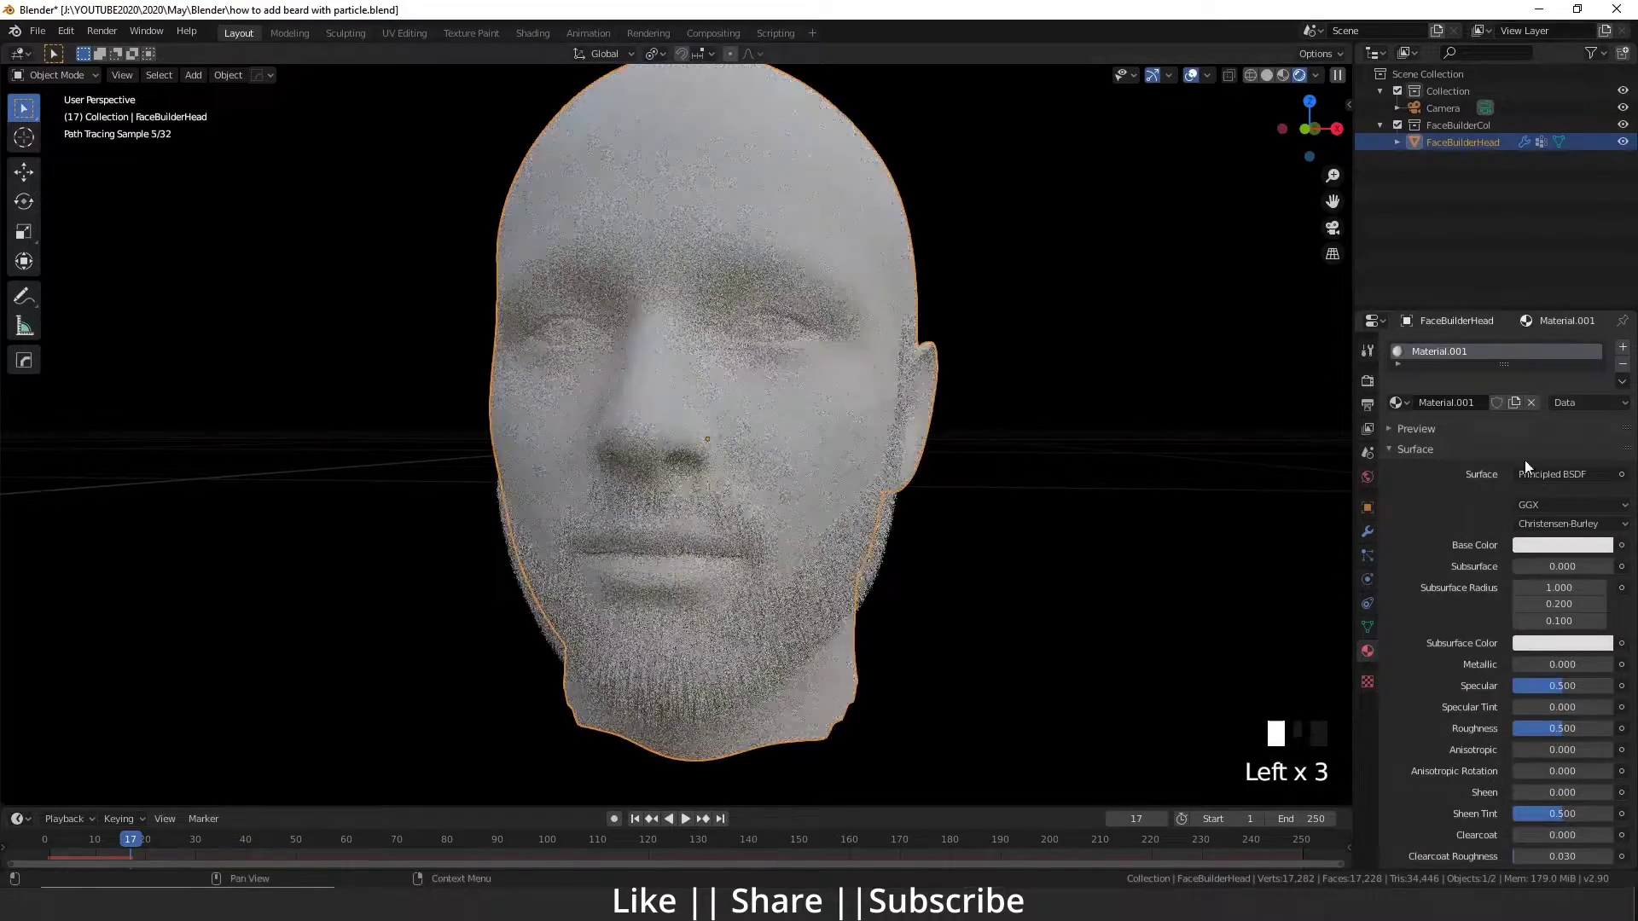
{"action": "left_click", "coordinate": [1622, 347]}
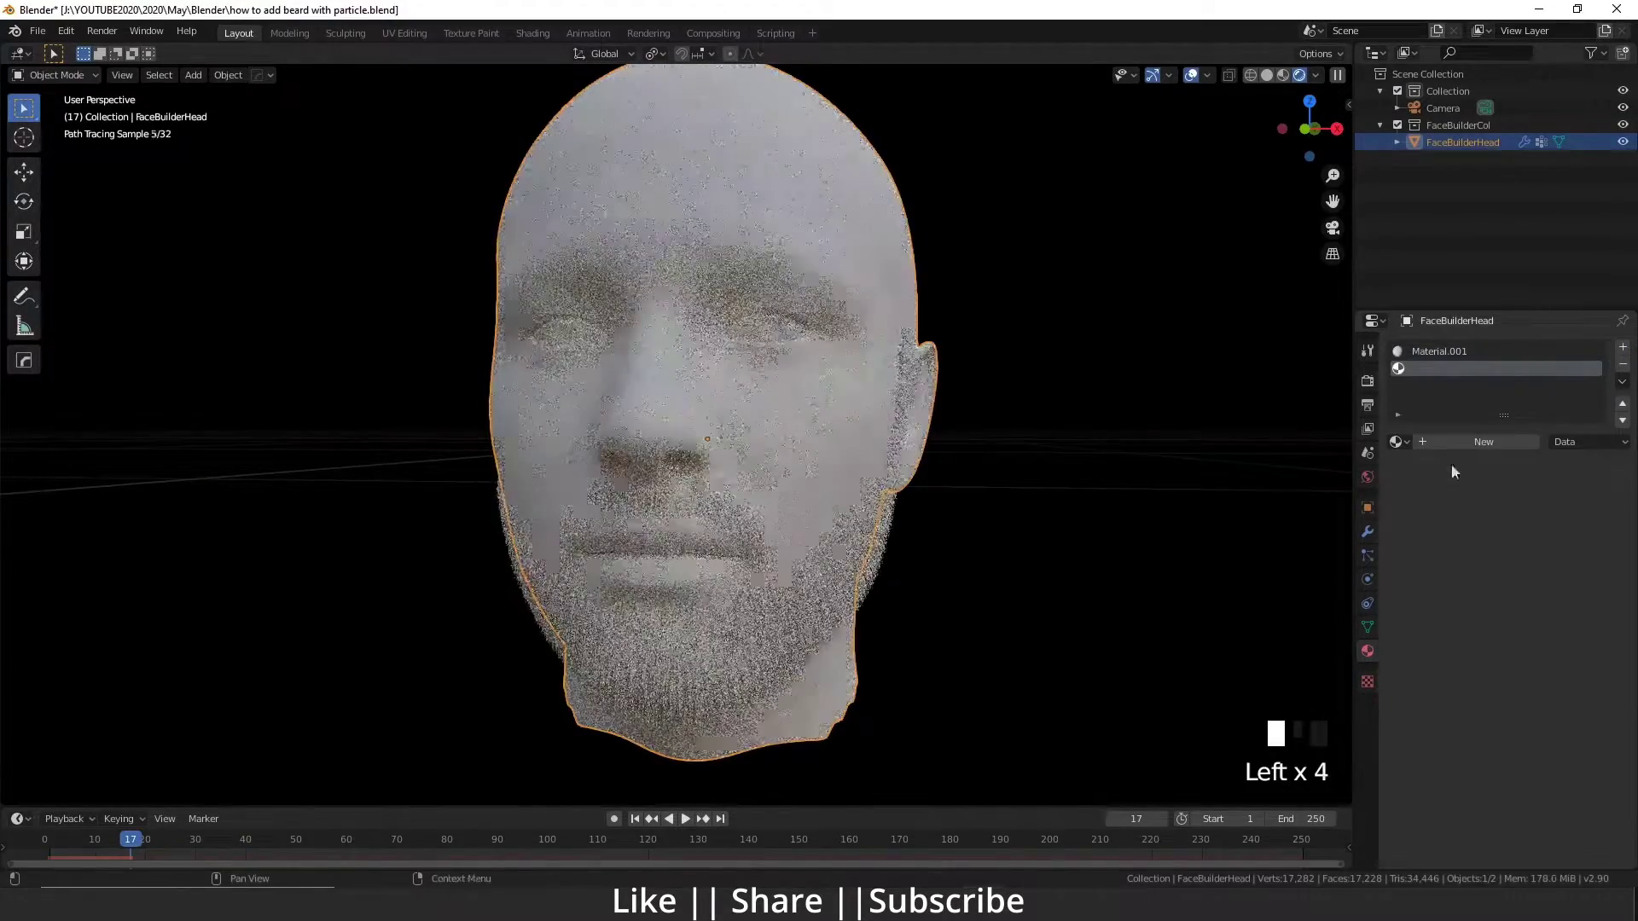
{"action": "left_click", "coordinate": [1450, 441]}
{"action": "double_click", "coordinate": [1450, 368]}
{"action": "left_click", "coordinate": [1447, 368]}
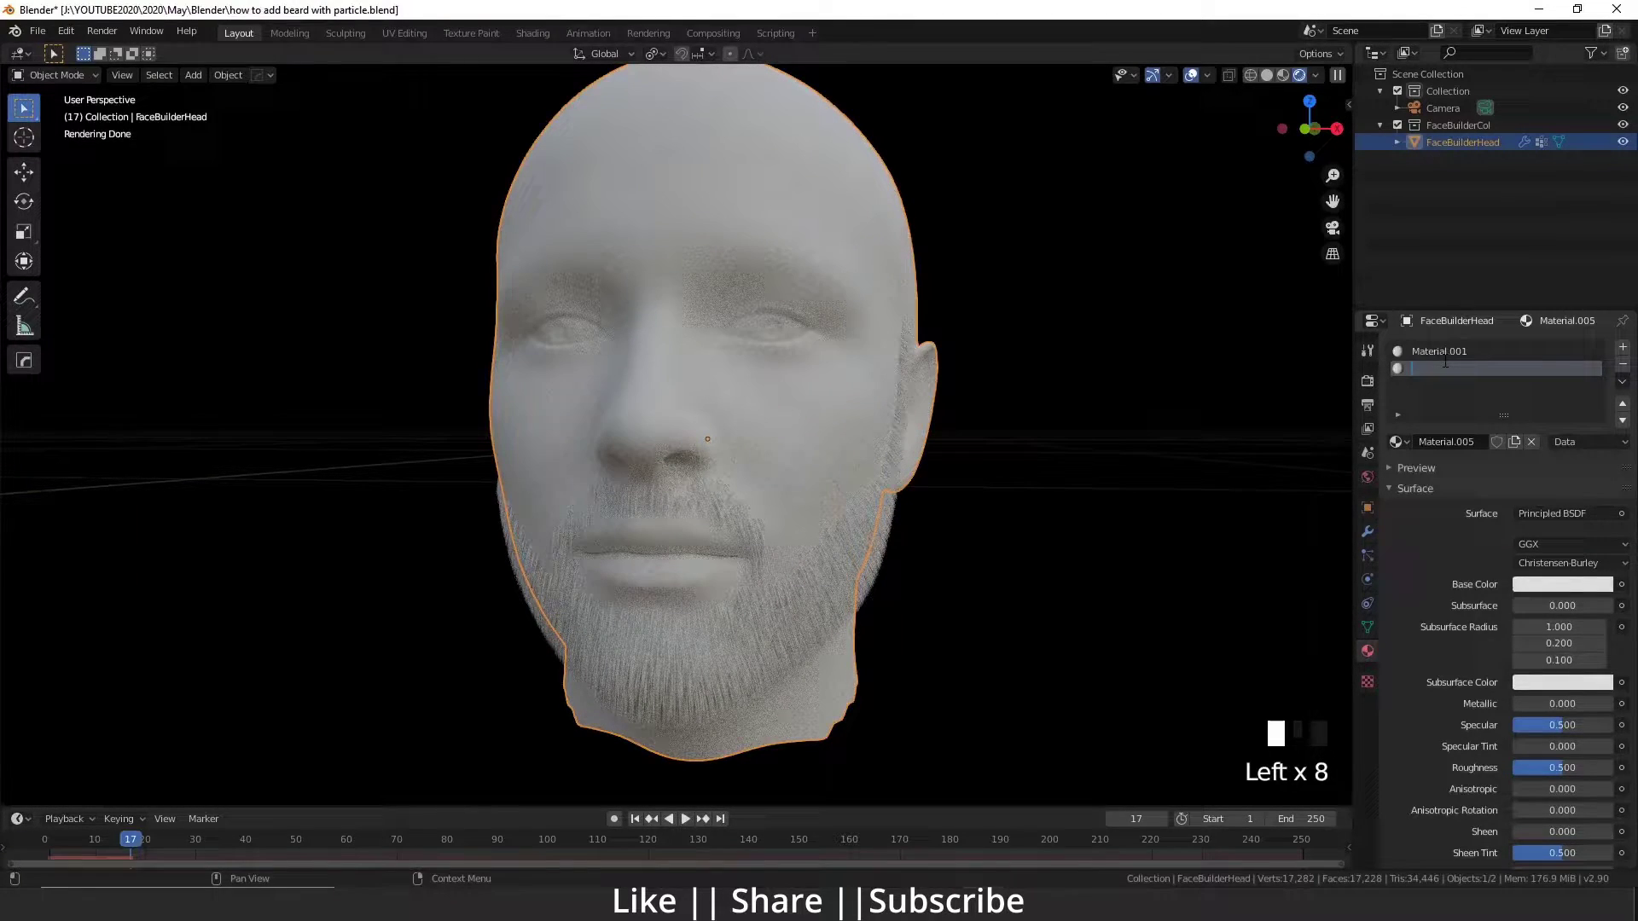
{"action": "type", "text": "Hair"}
{"action": "key", "text": "Return"}
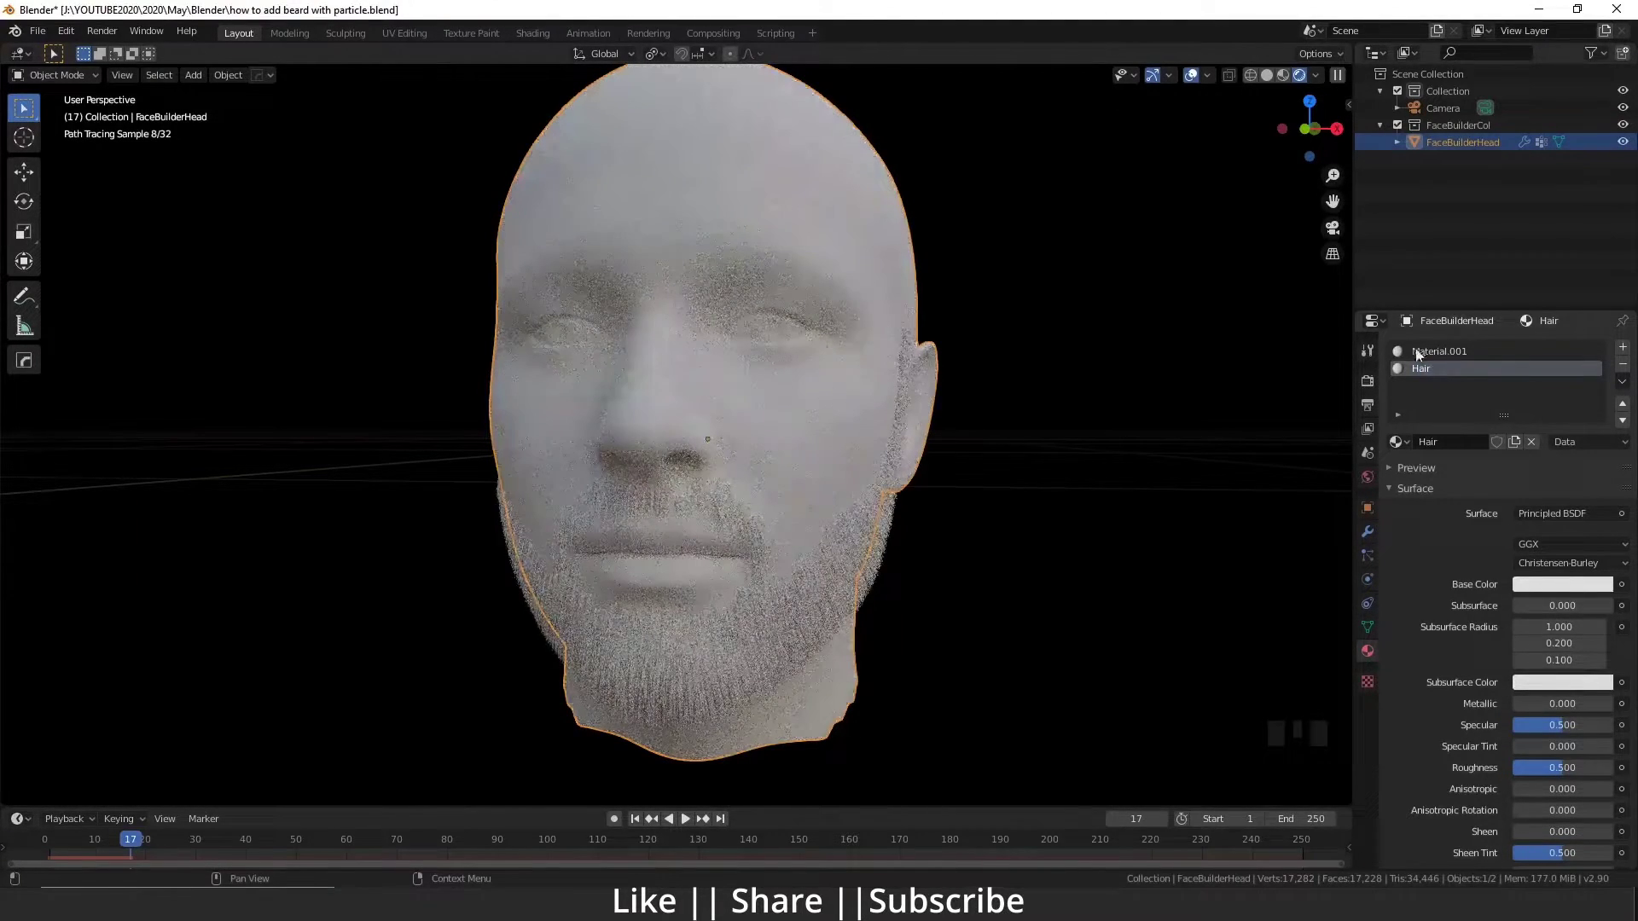
Give Hair a Principled Hair BSDF surface and assign it in the particle Render panel
{"action": "left_click", "coordinate": [1558, 513]}
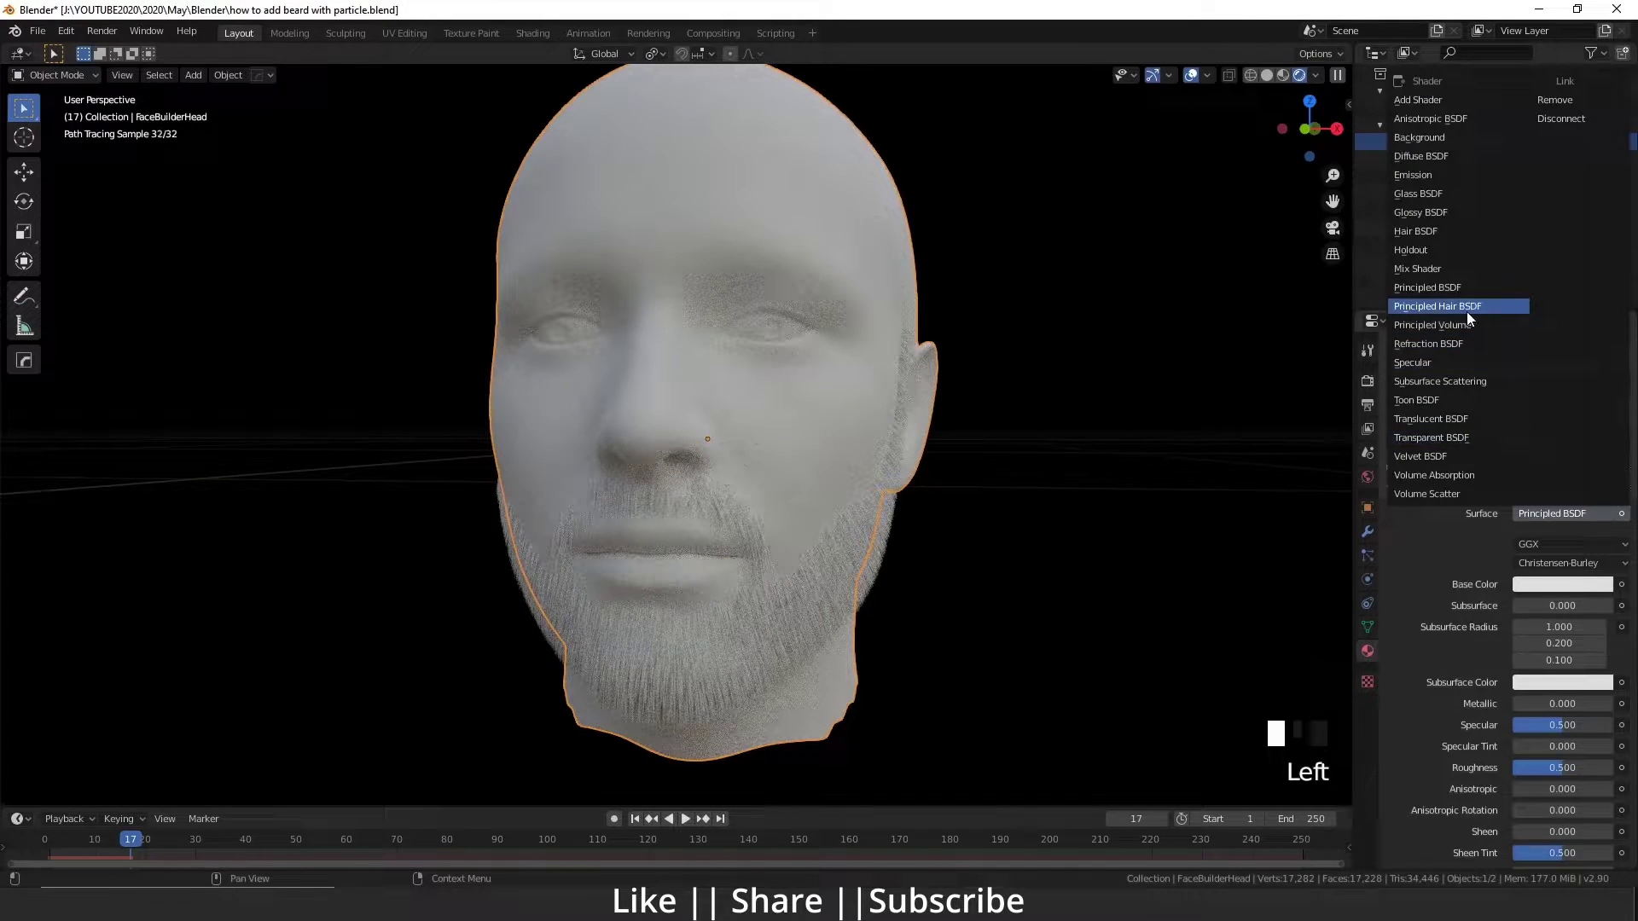
{"action": "left_click", "coordinate": [1443, 307]}
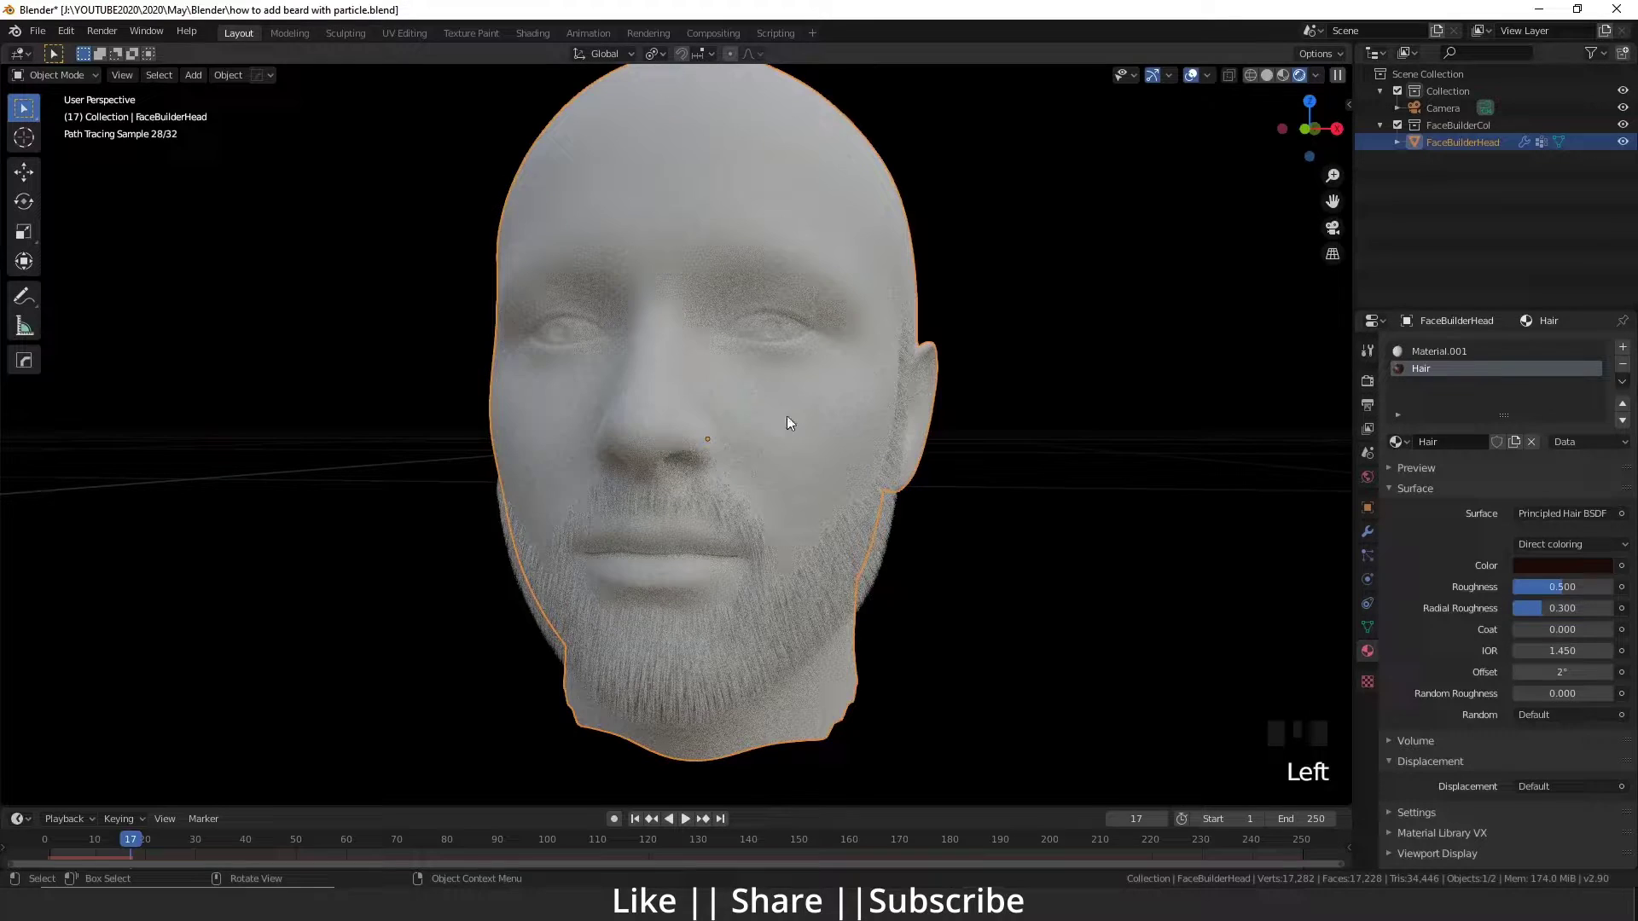
{"action": "left_click", "coordinate": [1366, 556]}
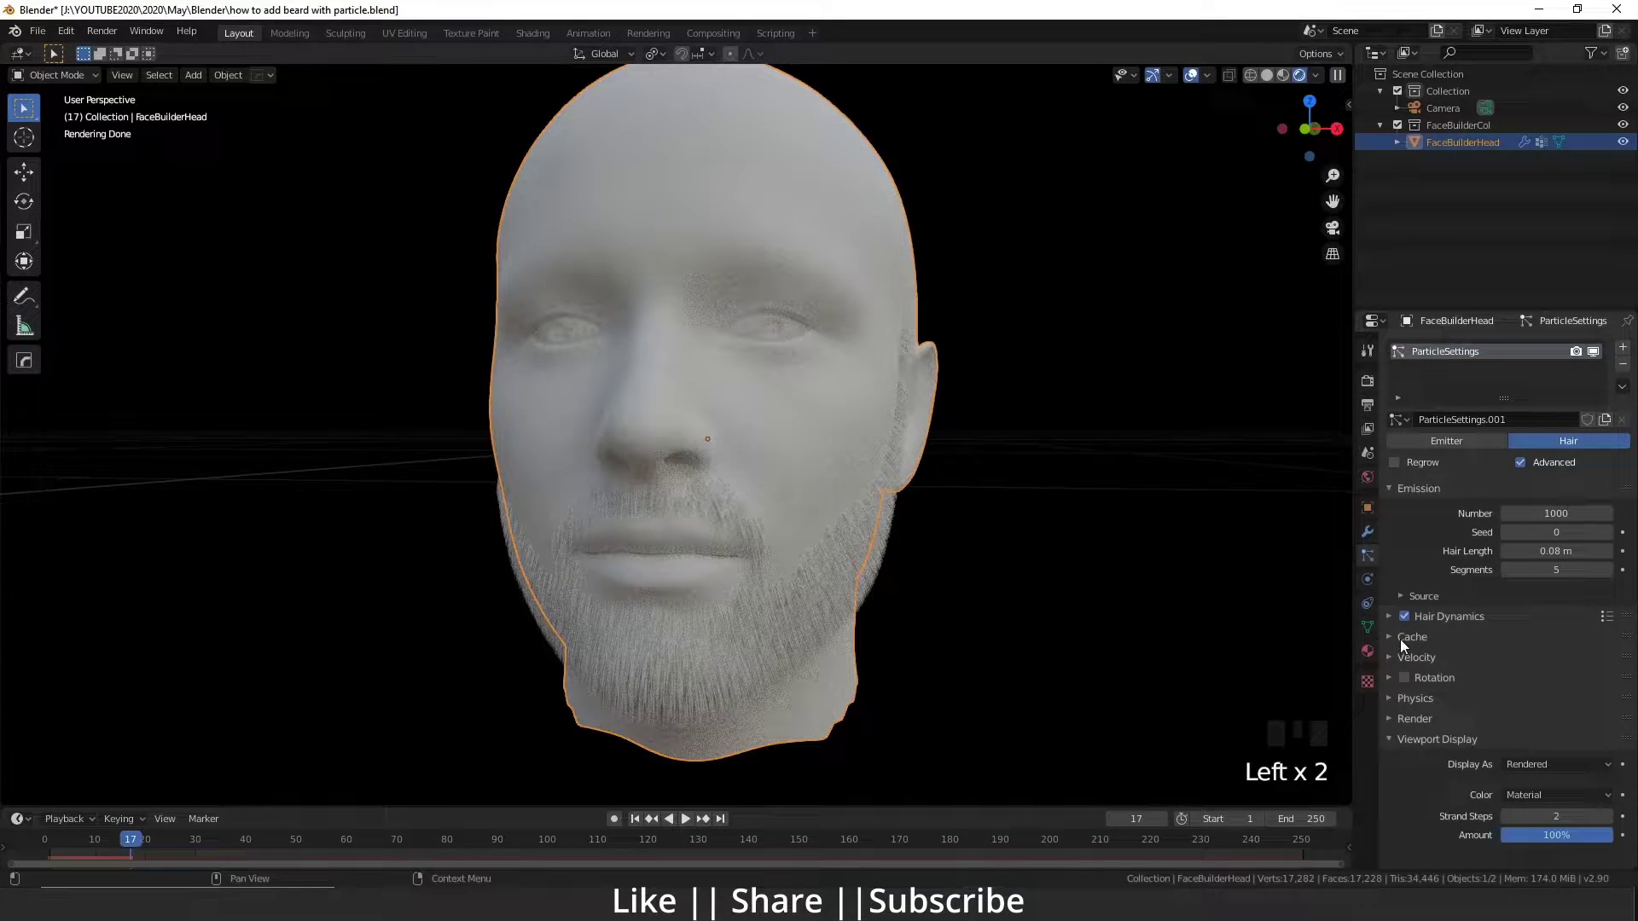
{"action": "left_click", "coordinate": [1395, 718]}
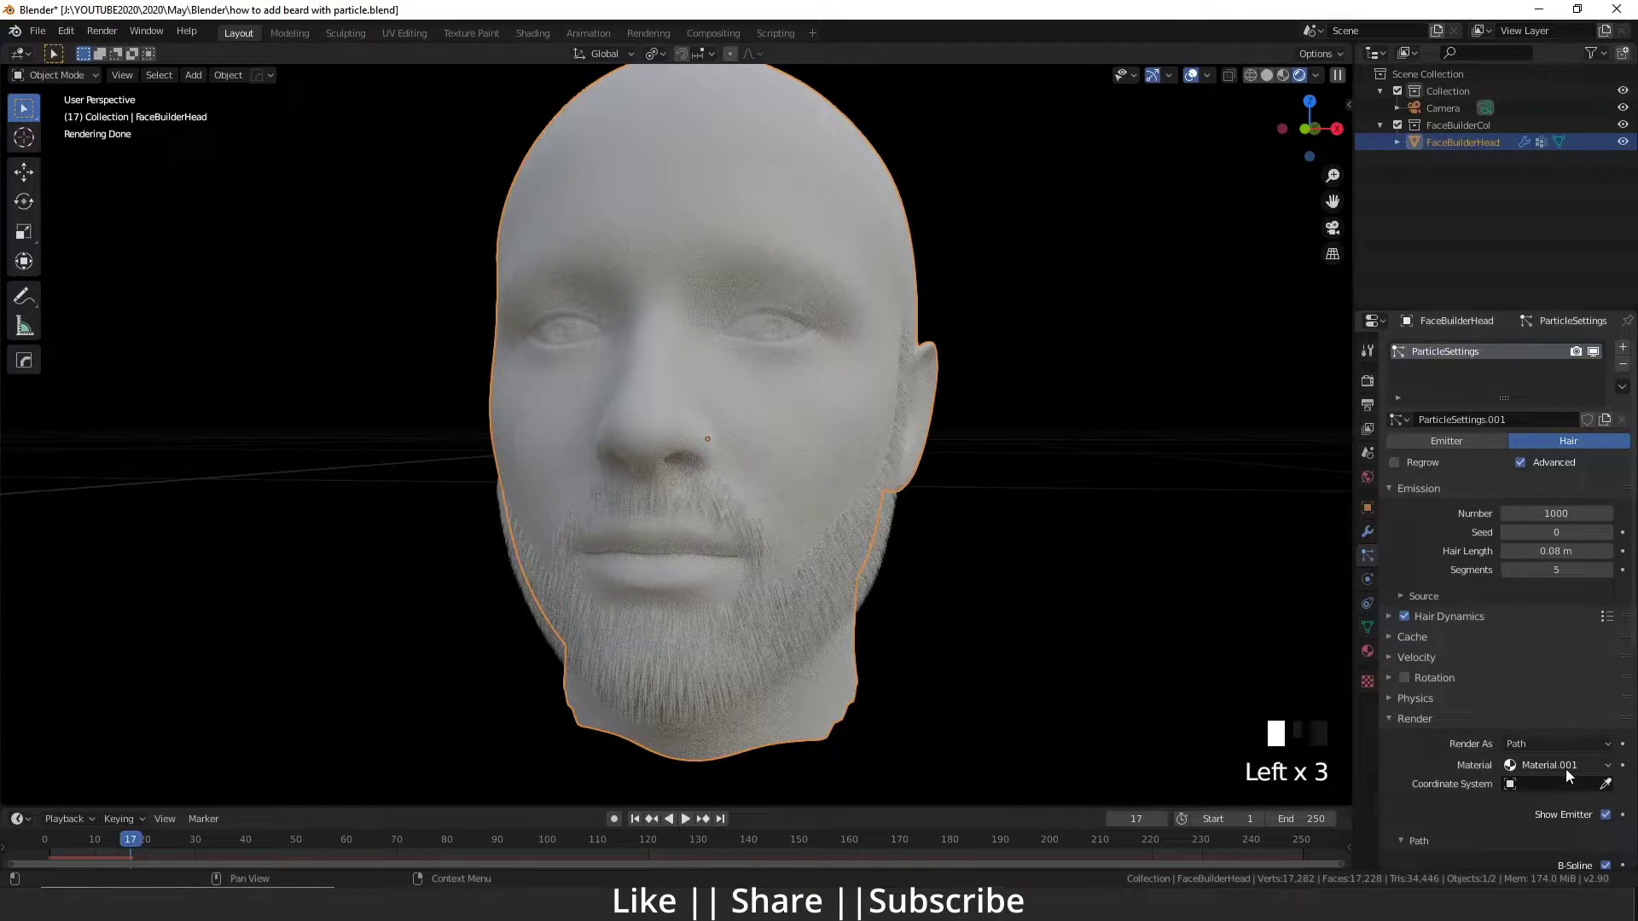
{"action": "left_click", "coordinate": [1571, 765]}
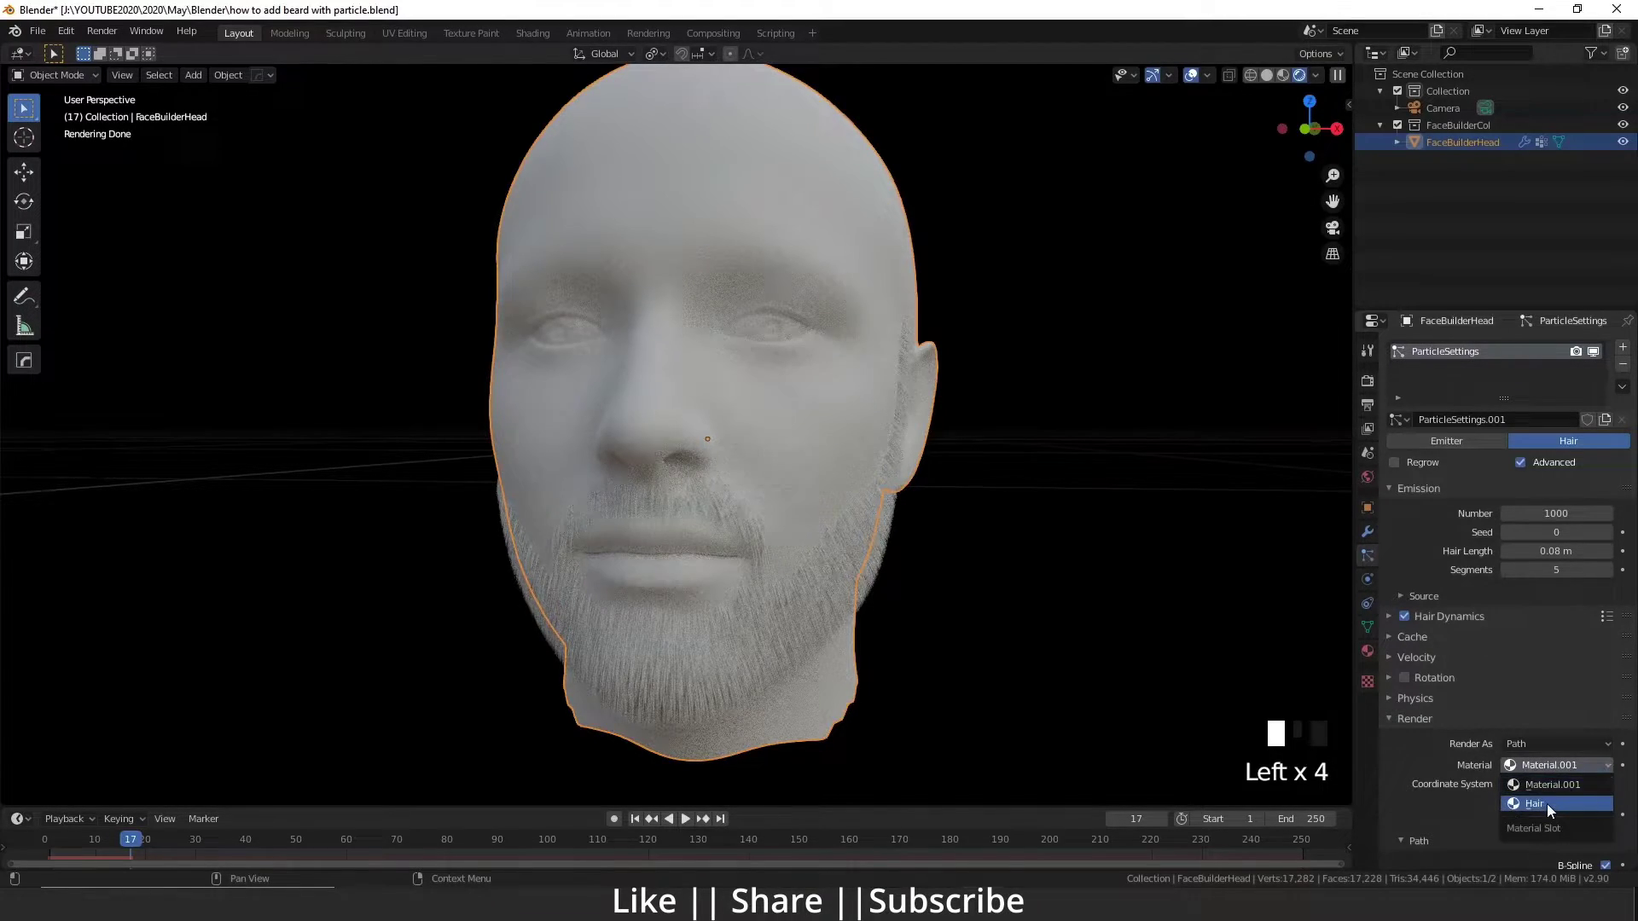
{"action": "left_click", "coordinate": [1547, 803]}
Orbit to a three-quarter view of the bearded head and align the camera to it
{"action": "middle_click_drag", "start_coordinate": [824, 594], "coordinate": [793, 560], "text": "shift"}
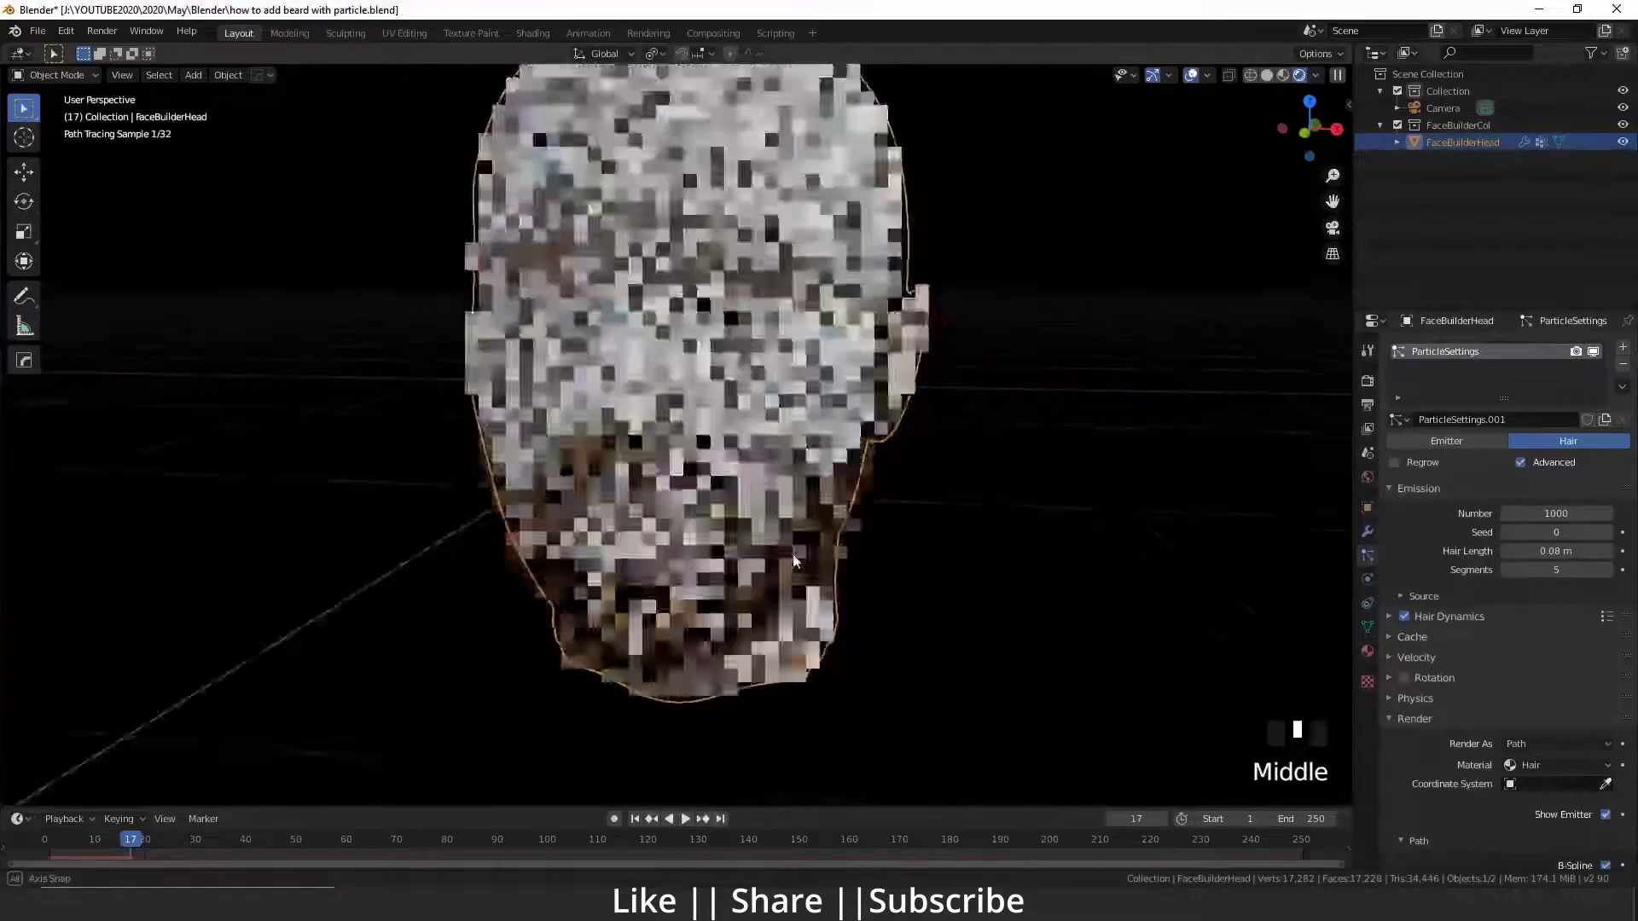
{"action": "middle_click_drag", "start_coordinate": [907, 534], "coordinate": [757, 648]}
{"action": "scroll", "coordinate": [648, 555], "scroll_direction": "down", "scroll_amount": 2}
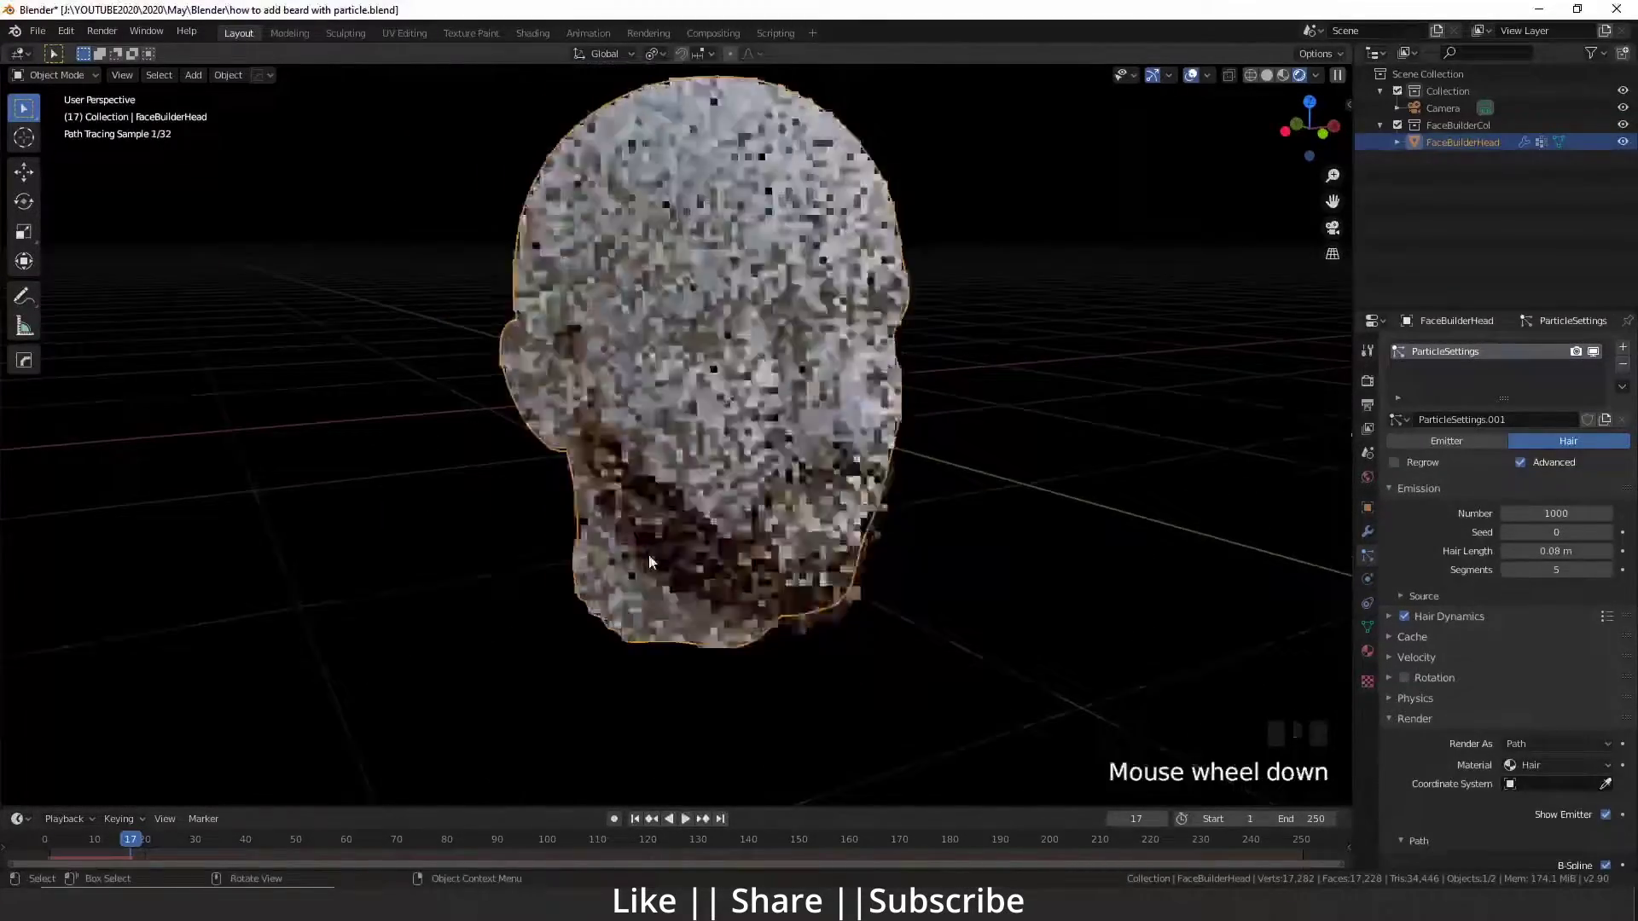
{"action": "middle_click_drag", "start_coordinate": [649, 554], "coordinate": [699, 561]}
{"action": "middle_click_drag", "start_coordinate": [621, 435], "coordinate": [679, 505]}
{"action": "middle_click_drag", "start_coordinate": [697, 578], "coordinate": [710, 531]}
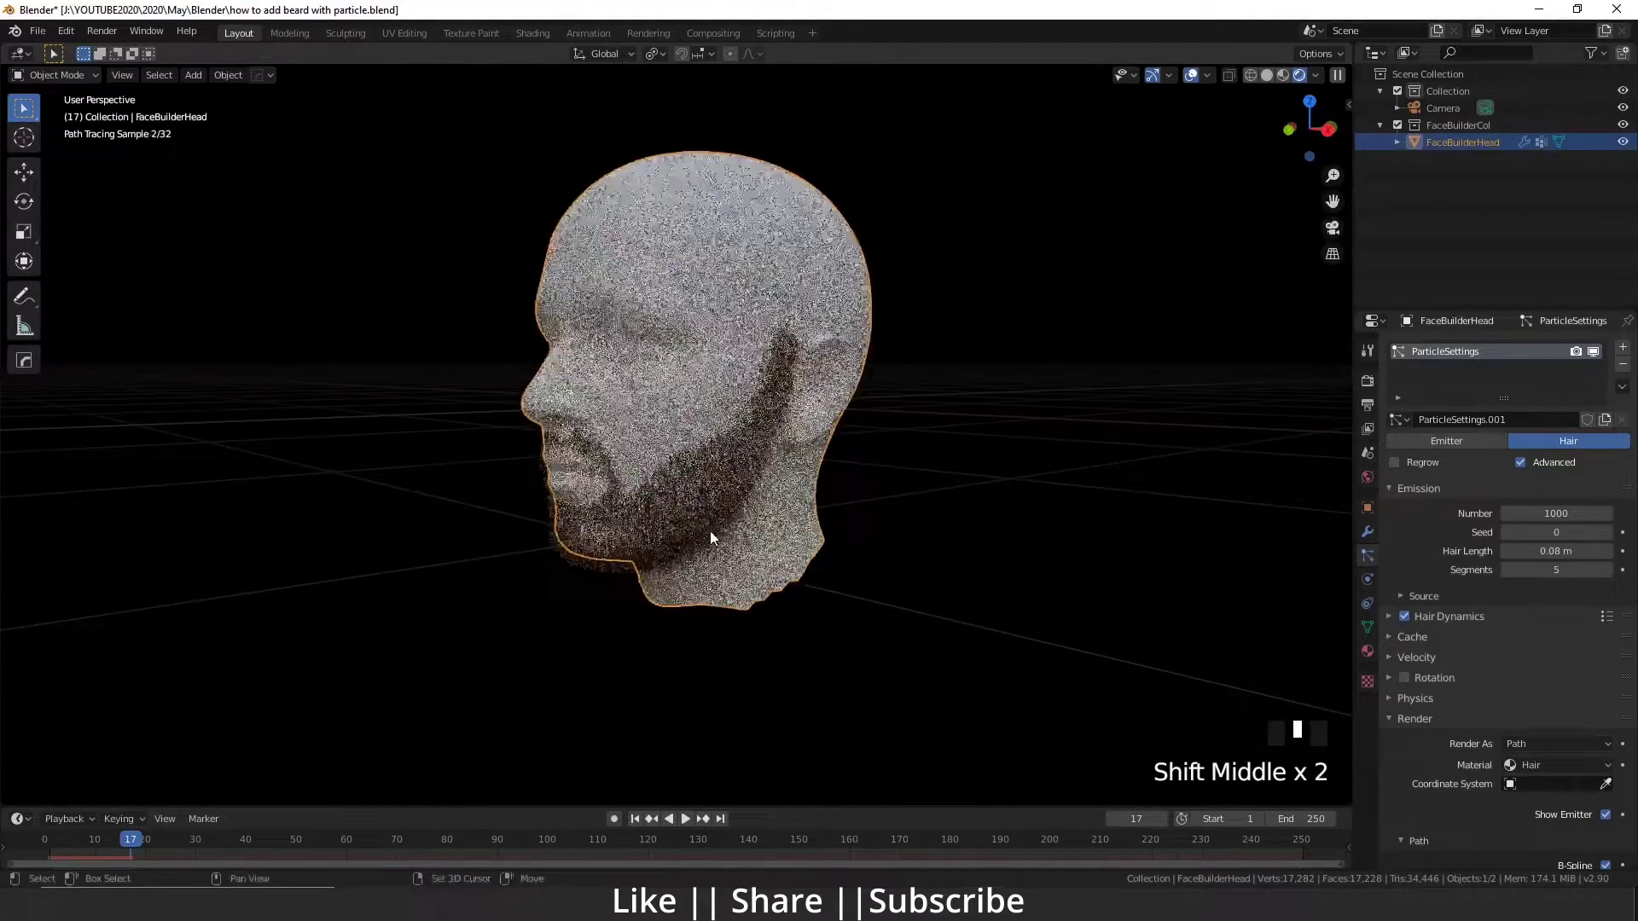
{"action": "key", "text": "ctrl+alt+KP_0"}
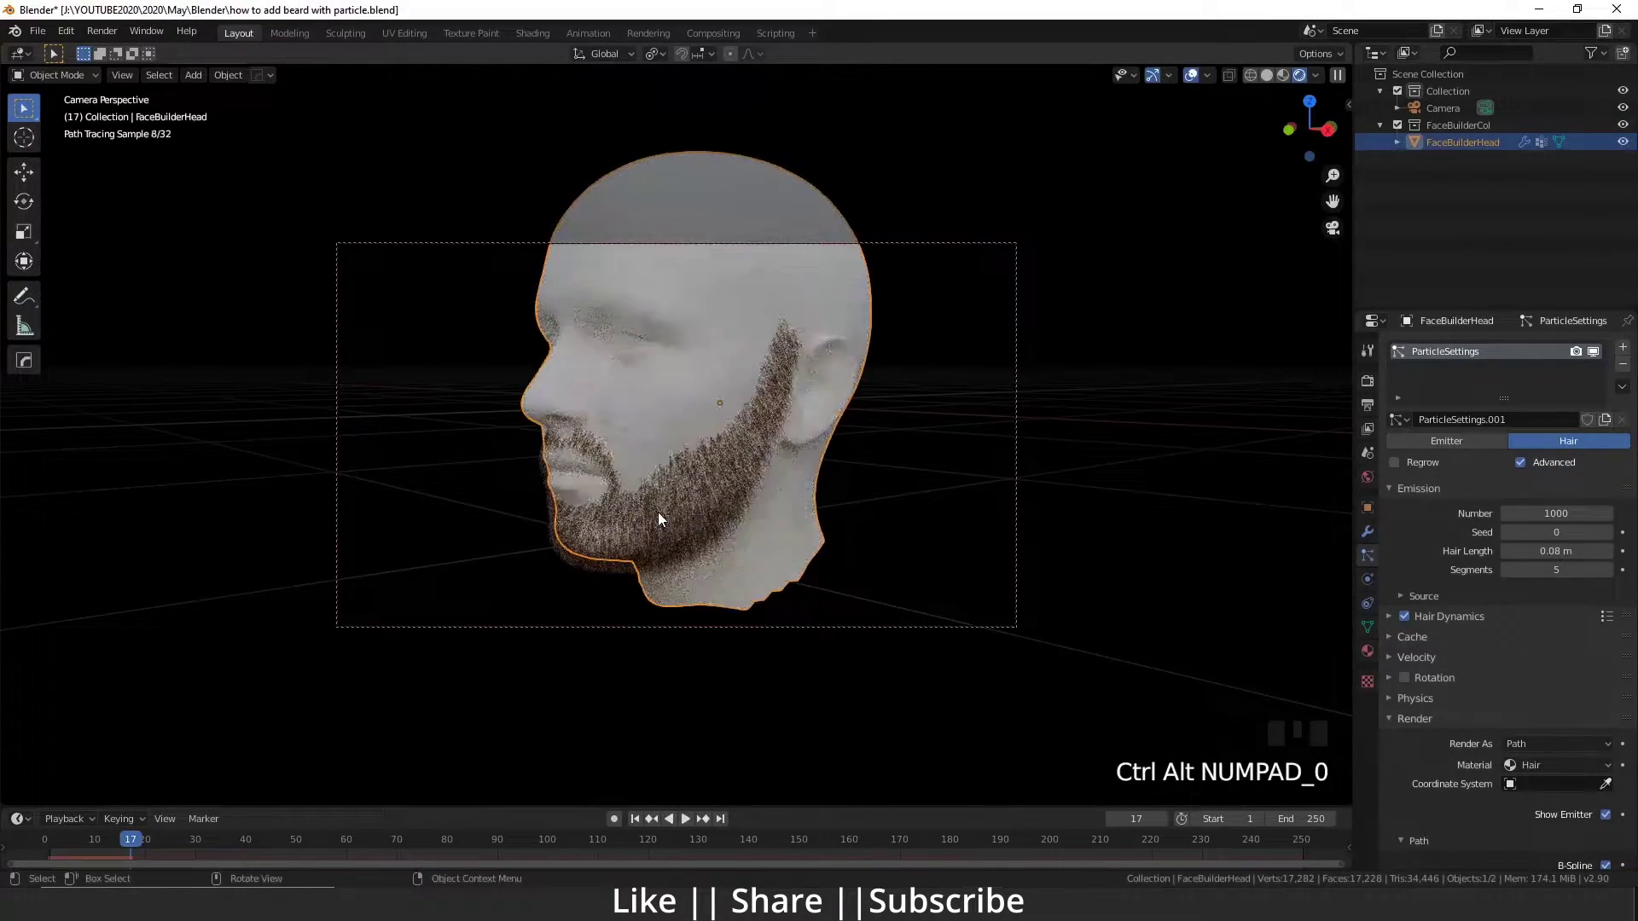
Enable Lock Camera to View, centre the head in the camera frame, and render with F12
{"action": "key", "text": "n"}
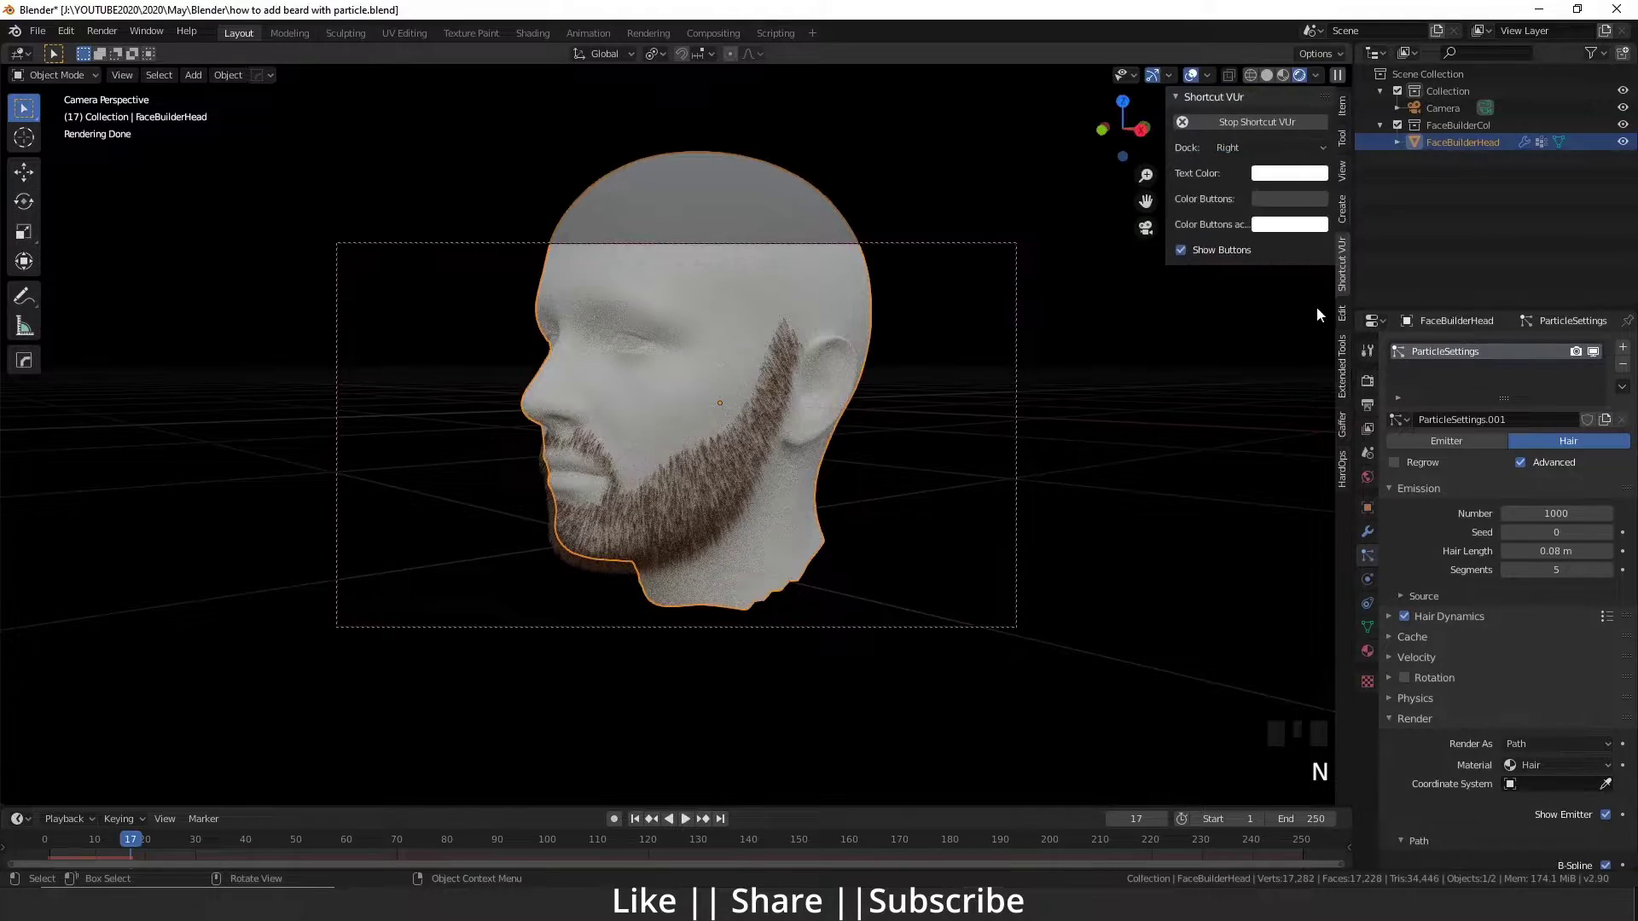
{"action": "left_click", "coordinate": [1342, 181]}
{"action": "middle_click_drag", "start_coordinate": [596, 450], "coordinate": [681, 499], "text": "shift"}
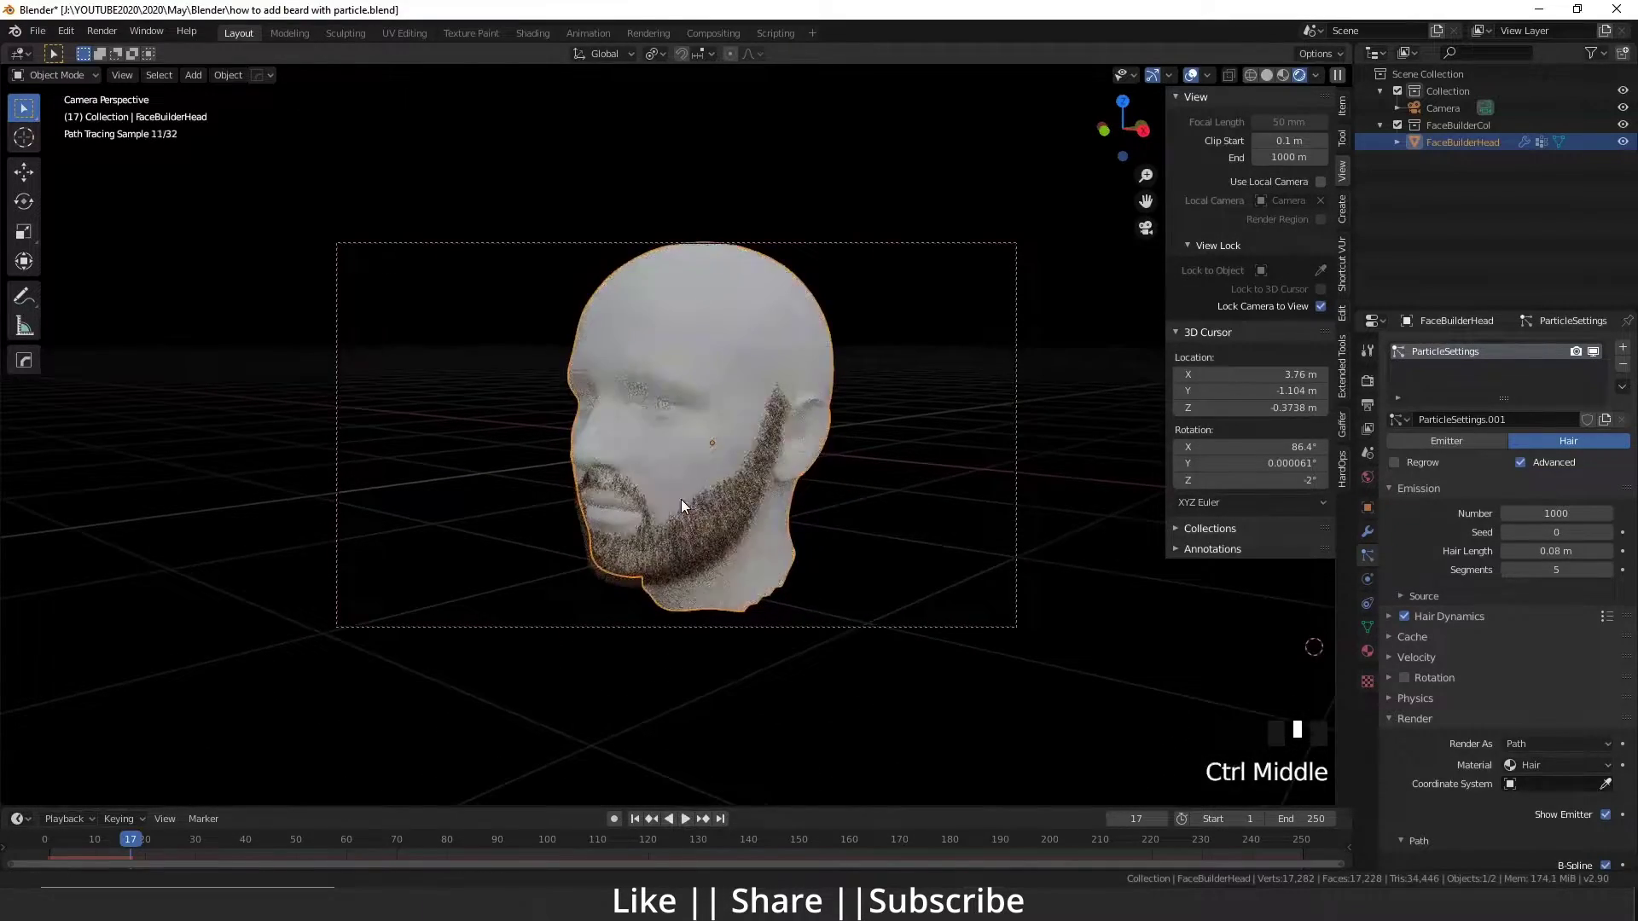
{"action": "key", "text": "n"}
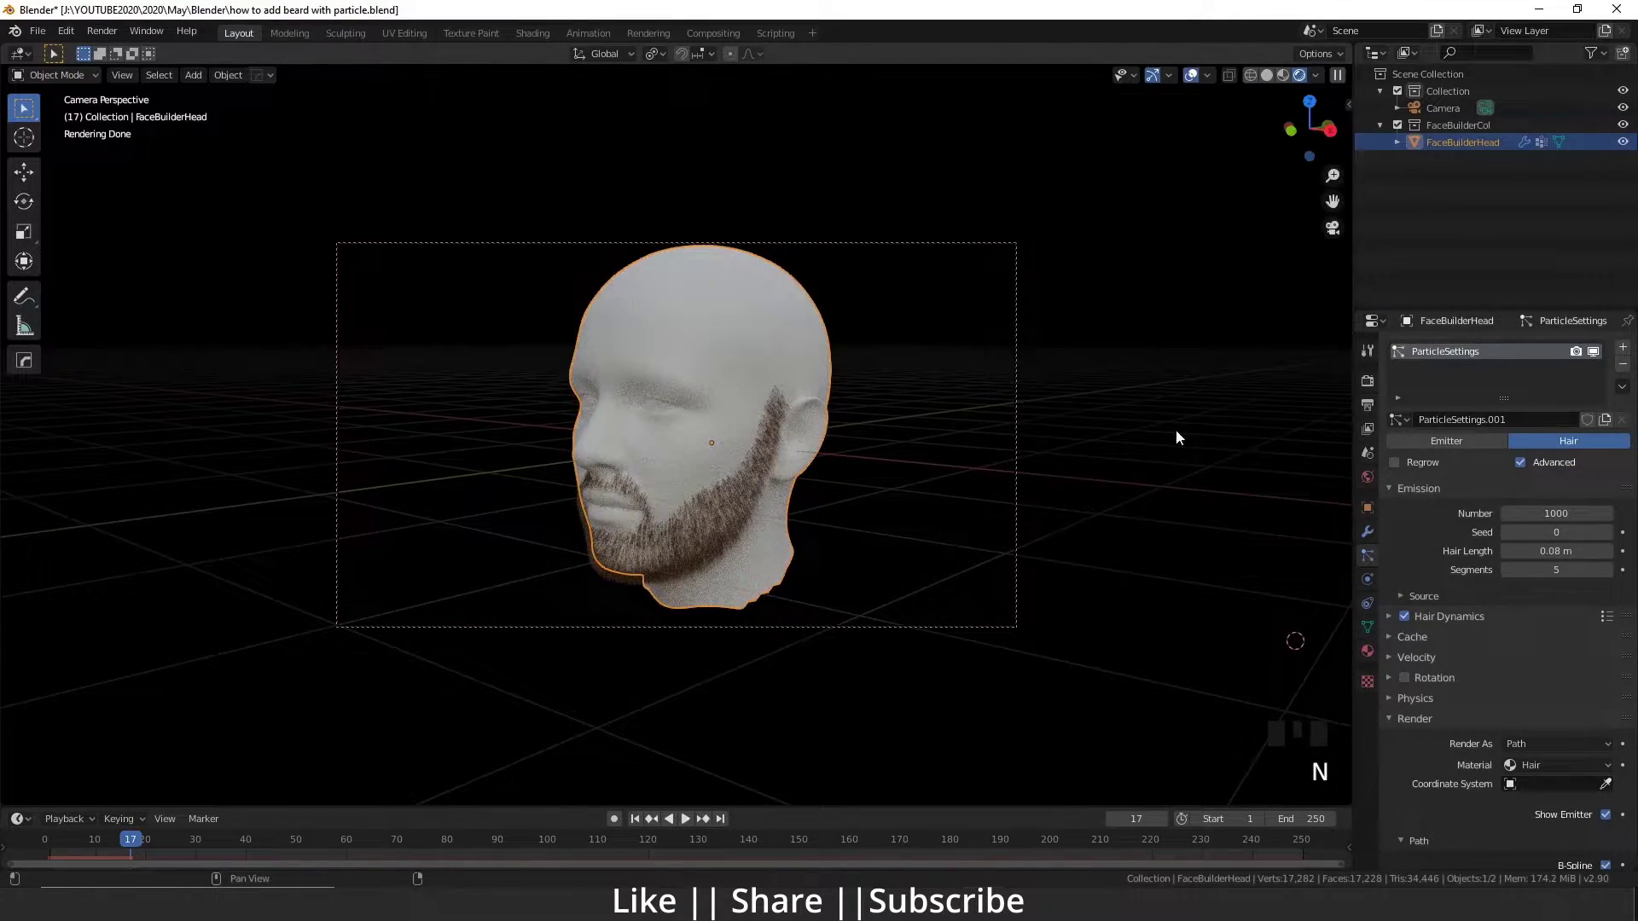
{"action": "key", "text": "F12"}
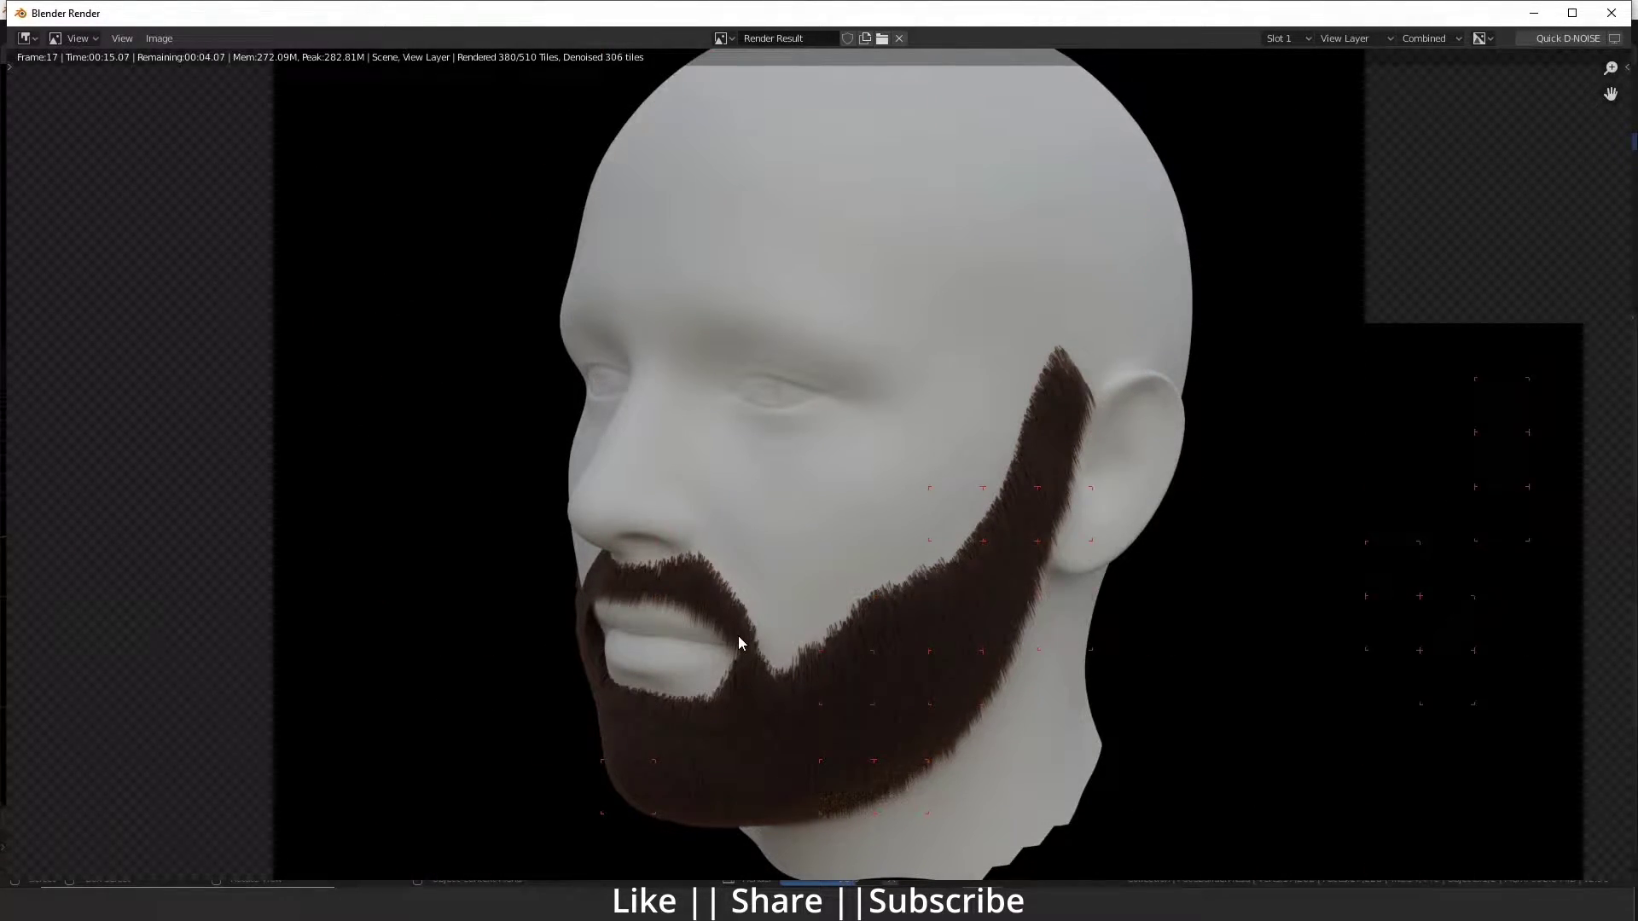
Close the finished Blender Render window to return to the Layout workspace
{"action": "left_click", "coordinate": [1607, 13]}
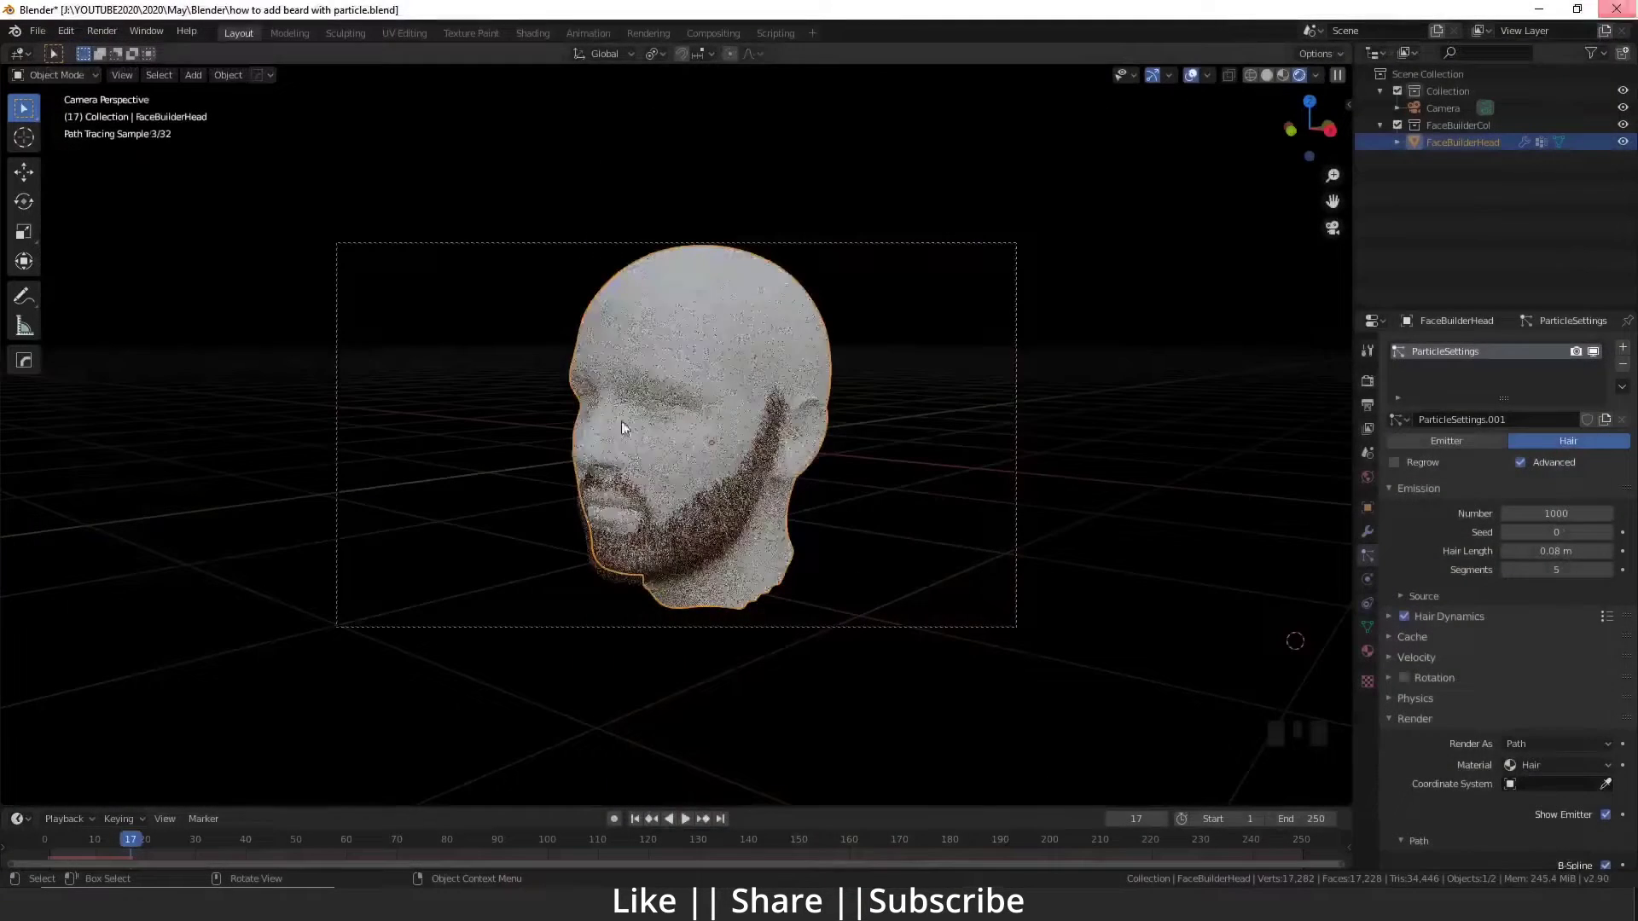
Switch the viewport to Material Preview shading and leave the camera view
{"action": "left_click", "coordinate": [1281, 75]}
{"action": "scroll", "coordinate": [746, 478], "scroll_direction": "up", "scroll_amount": 2}
{"action": "scroll", "coordinate": [745, 478], "scroll_direction": "down", "scroll_amount": 2}
{"action": "key", "text": "KP_0"}
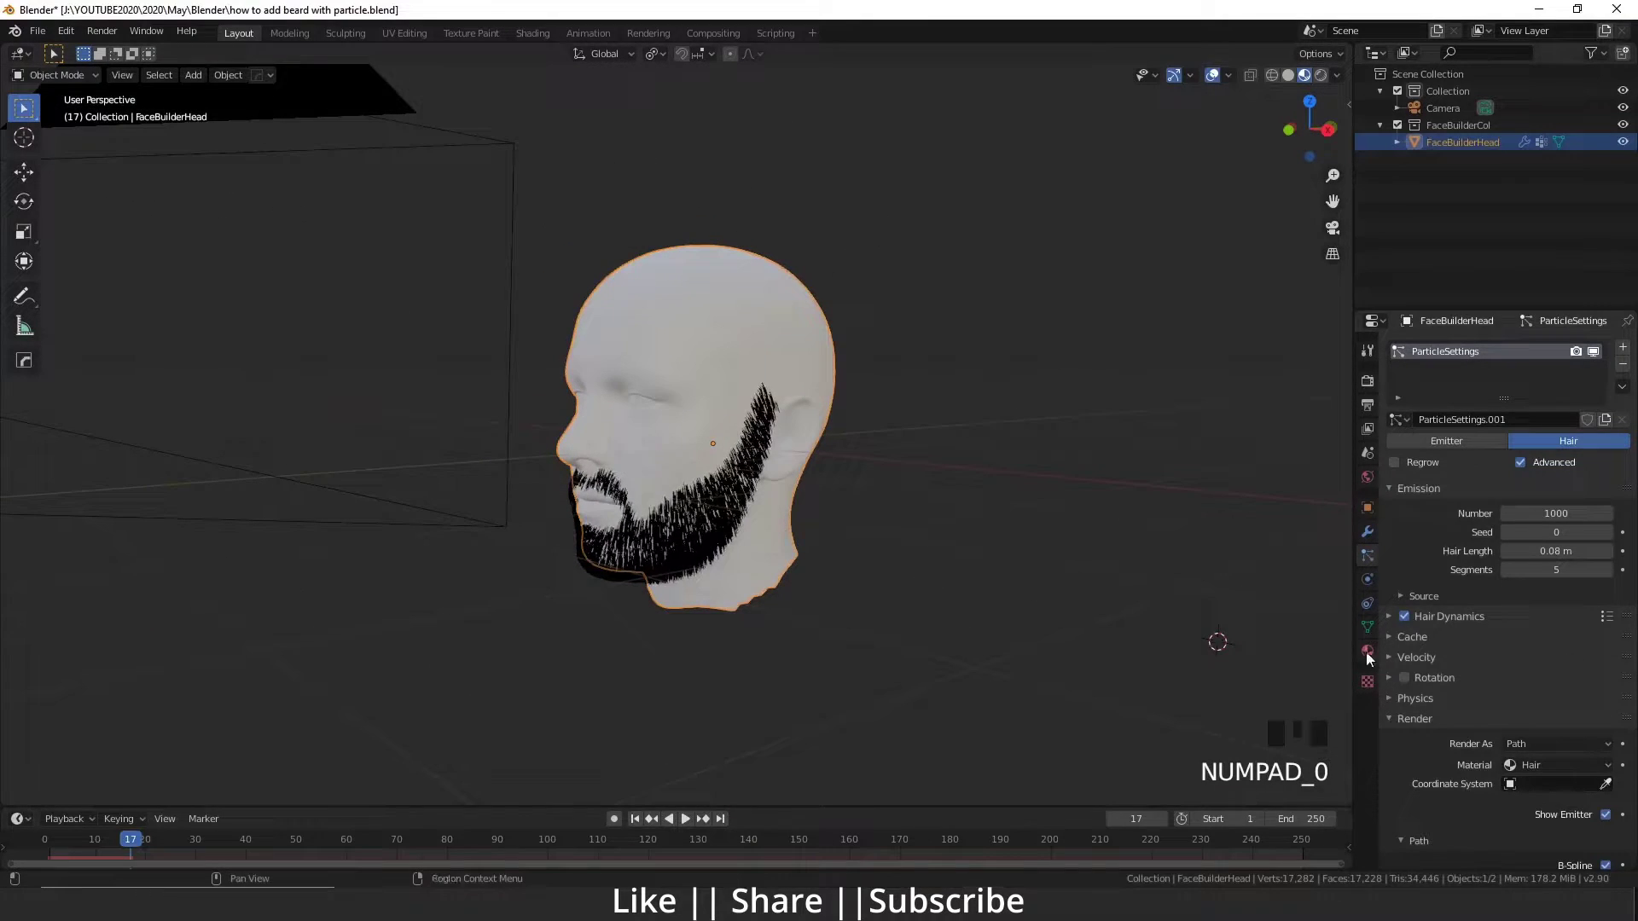
Set the hair shape Diameter Root to 0.06 m and zoom in on the beard
{"action": "scroll", "coordinate": [1389, 723], "scroll_direction": "down", "scroll_amount": 1}
{"action": "left_click", "coordinate": [1414, 684]}
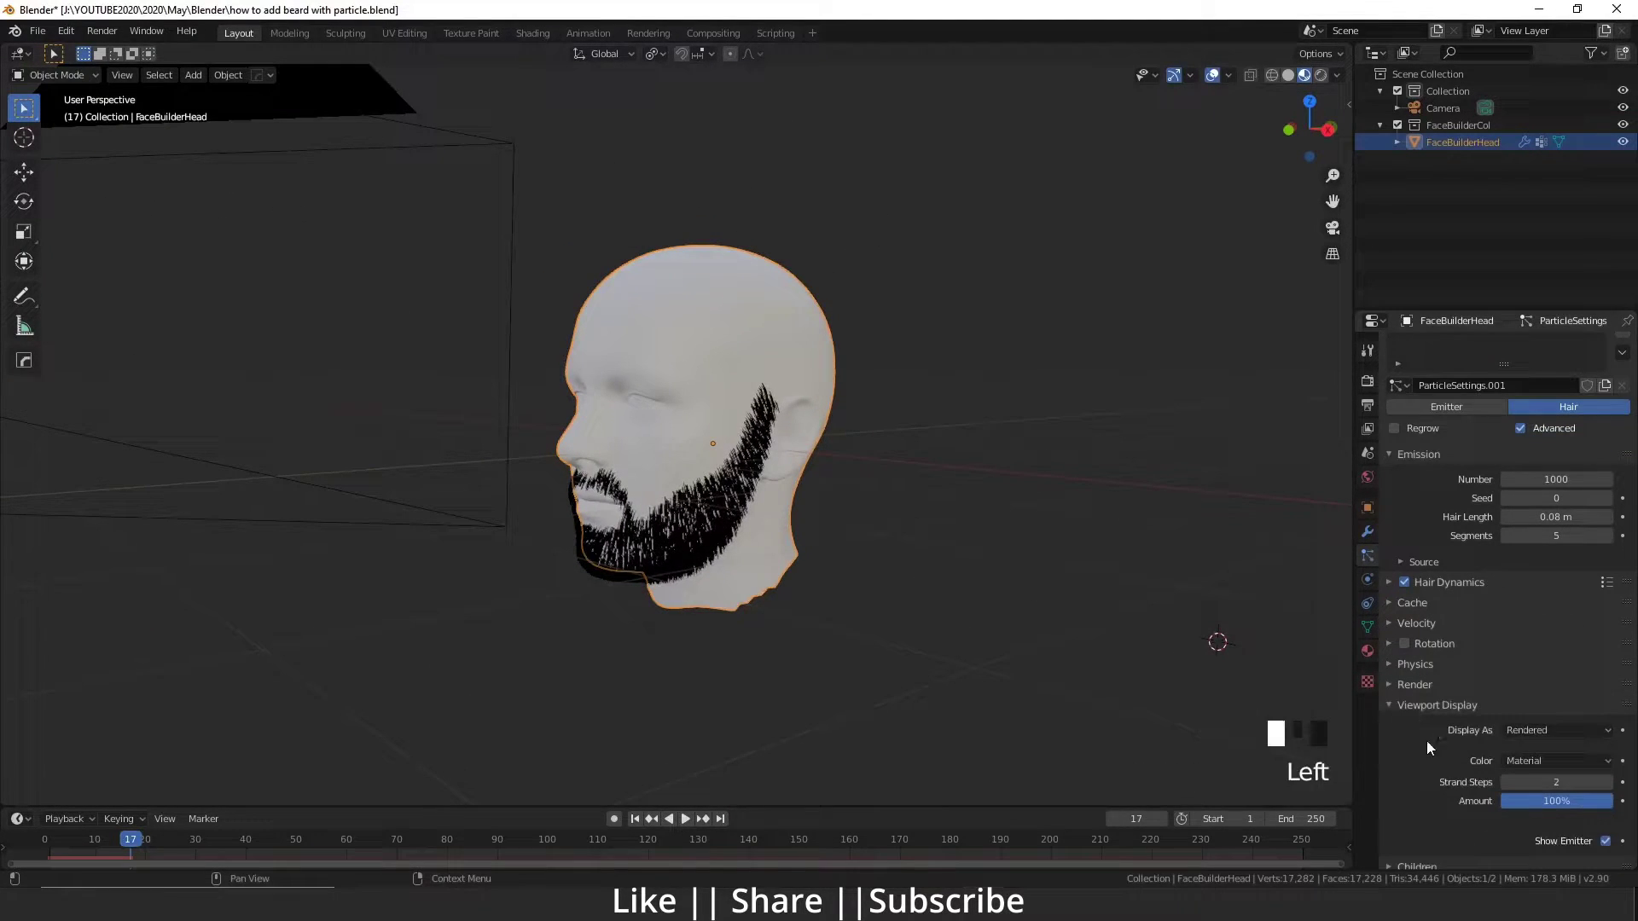
{"action": "scroll", "coordinate": [1441, 770], "scroll_direction": "down", "scroll_amount": 11}
{"action": "left_click", "coordinate": [1392, 758]}
{"action": "left_click_drag", "start_coordinate": [1584, 804], "coordinate": [1519, 805]}
{"action": "scroll", "coordinate": [698, 476], "scroll_direction": "up", "scroll_amount": 2}
{"action": "middle_click_drag", "start_coordinate": [749, 476], "coordinate": [818, 517], "text": "shift"}
{"action": "scroll", "coordinate": [697, 476], "scroll_direction": "up", "scroll_amount": 4}
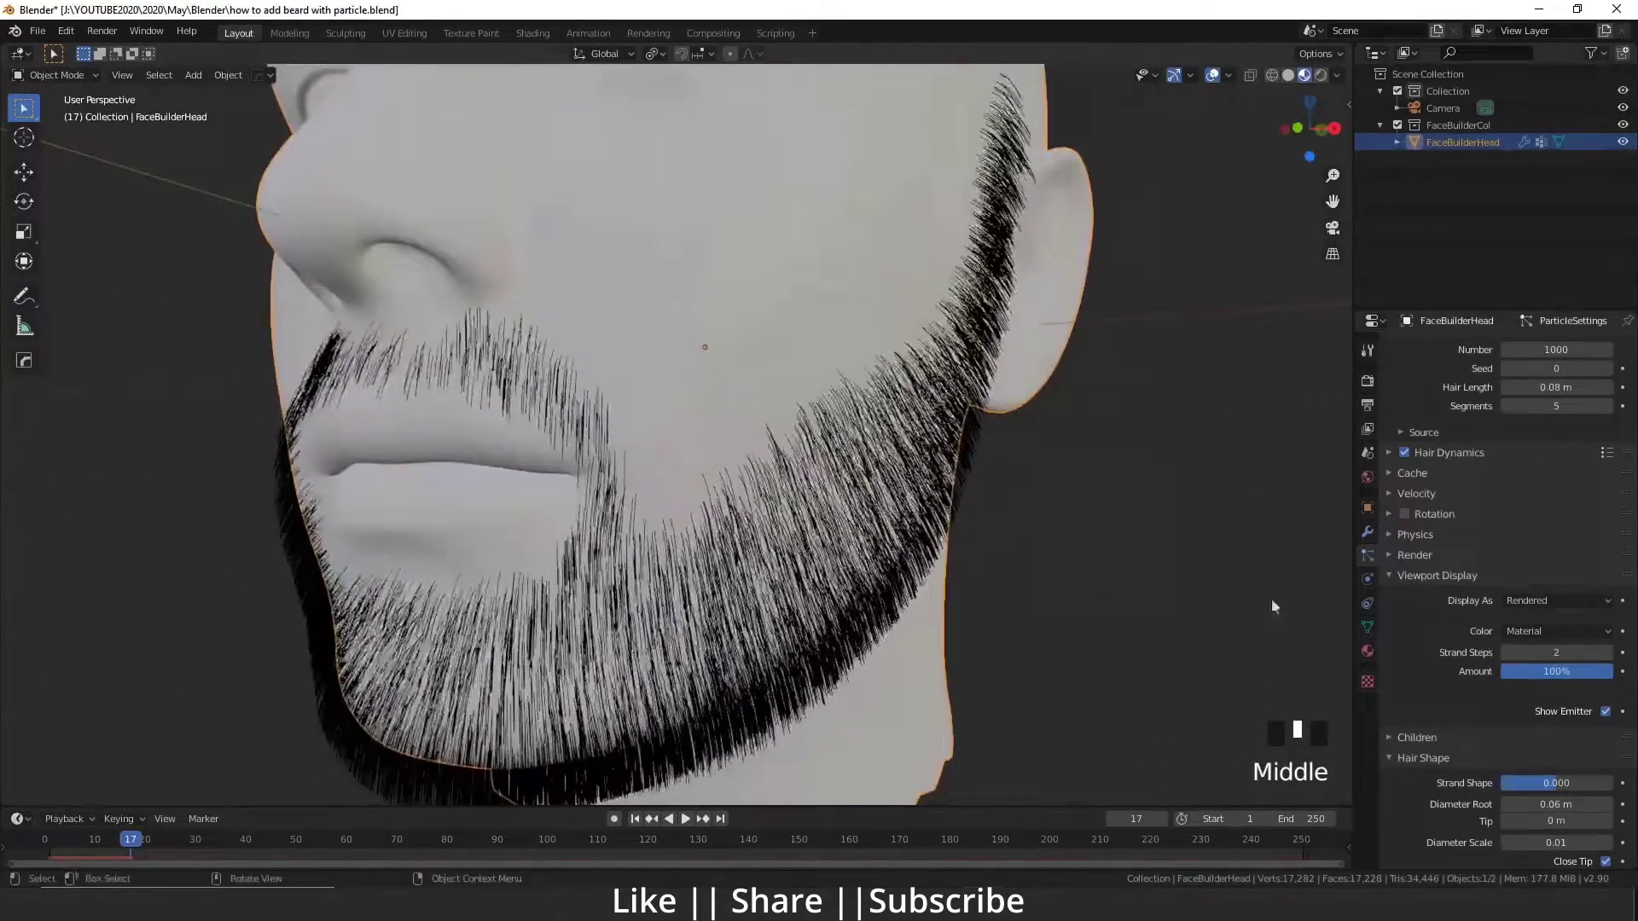
Edit the child hair Render Amount, then render the head from the camera view
{"action": "left_click", "coordinate": [1391, 758]}
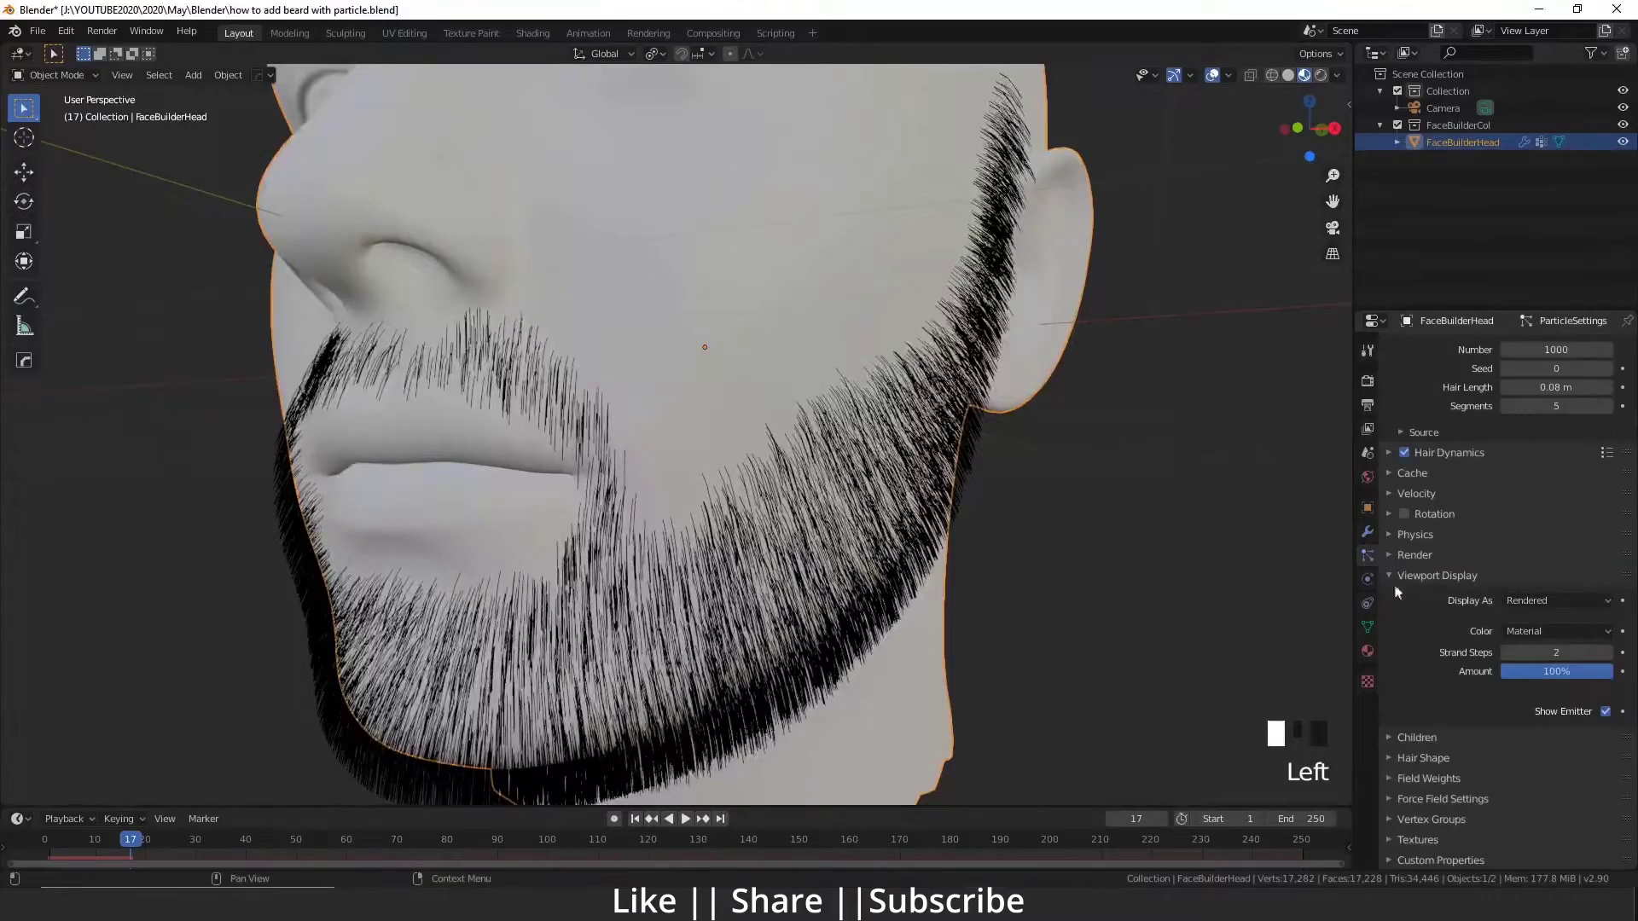
{"action": "left_click", "coordinate": [1391, 735]}
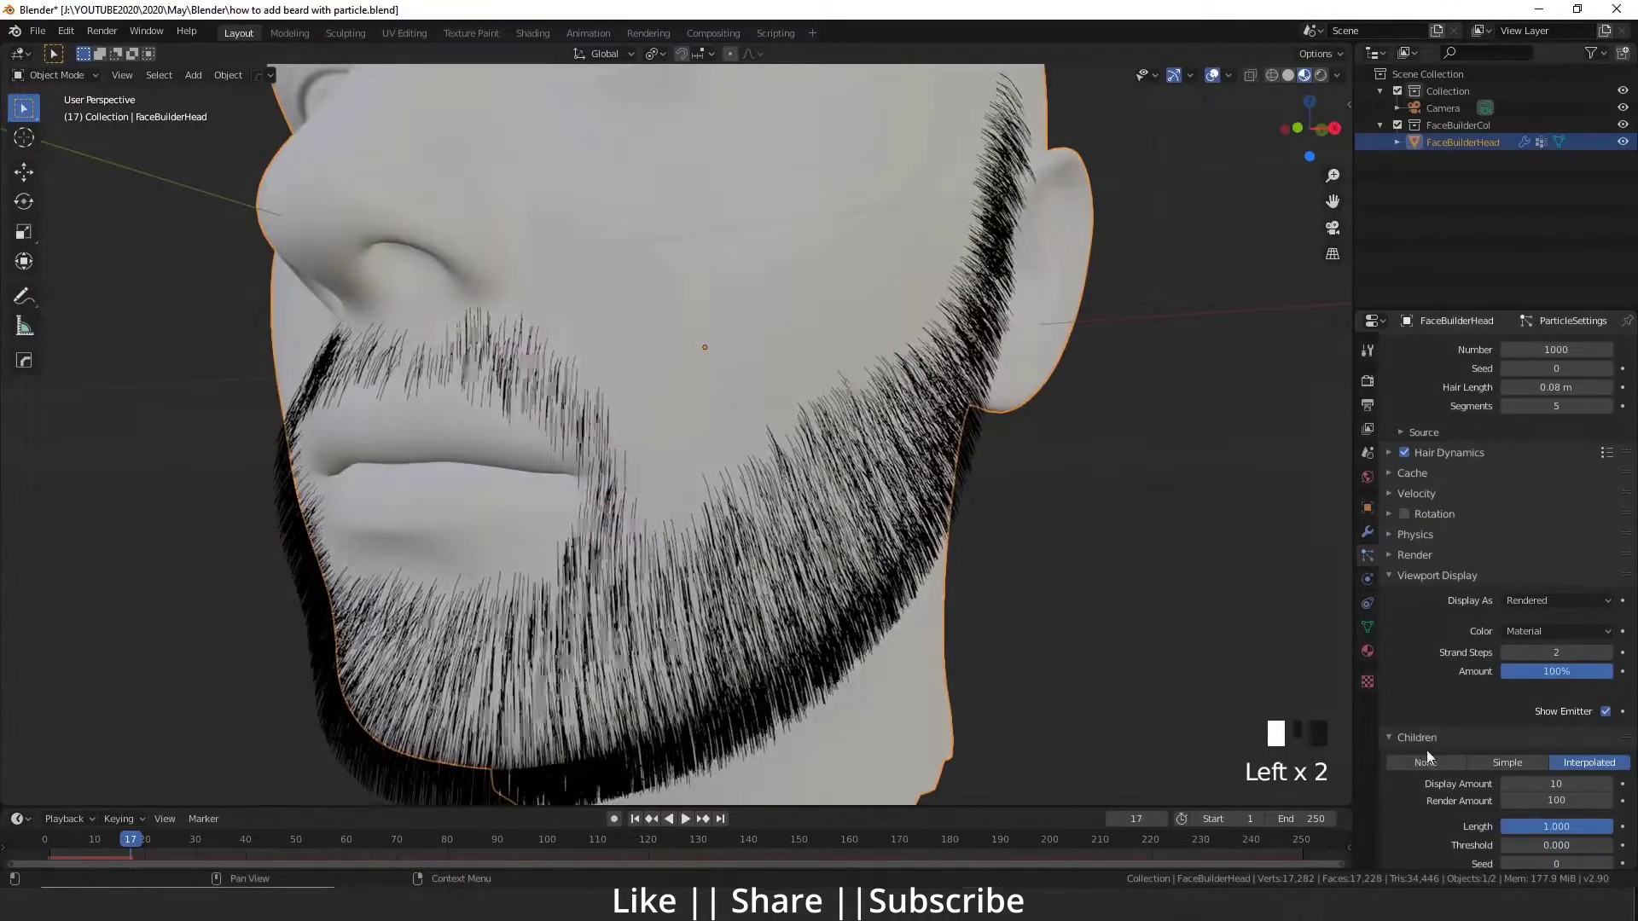
{"action": "scroll", "coordinate": [1567, 768], "scroll_direction": "down", "scroll_amount": 1}
{"action": "left_click", "coordinate": [1568, 766]}
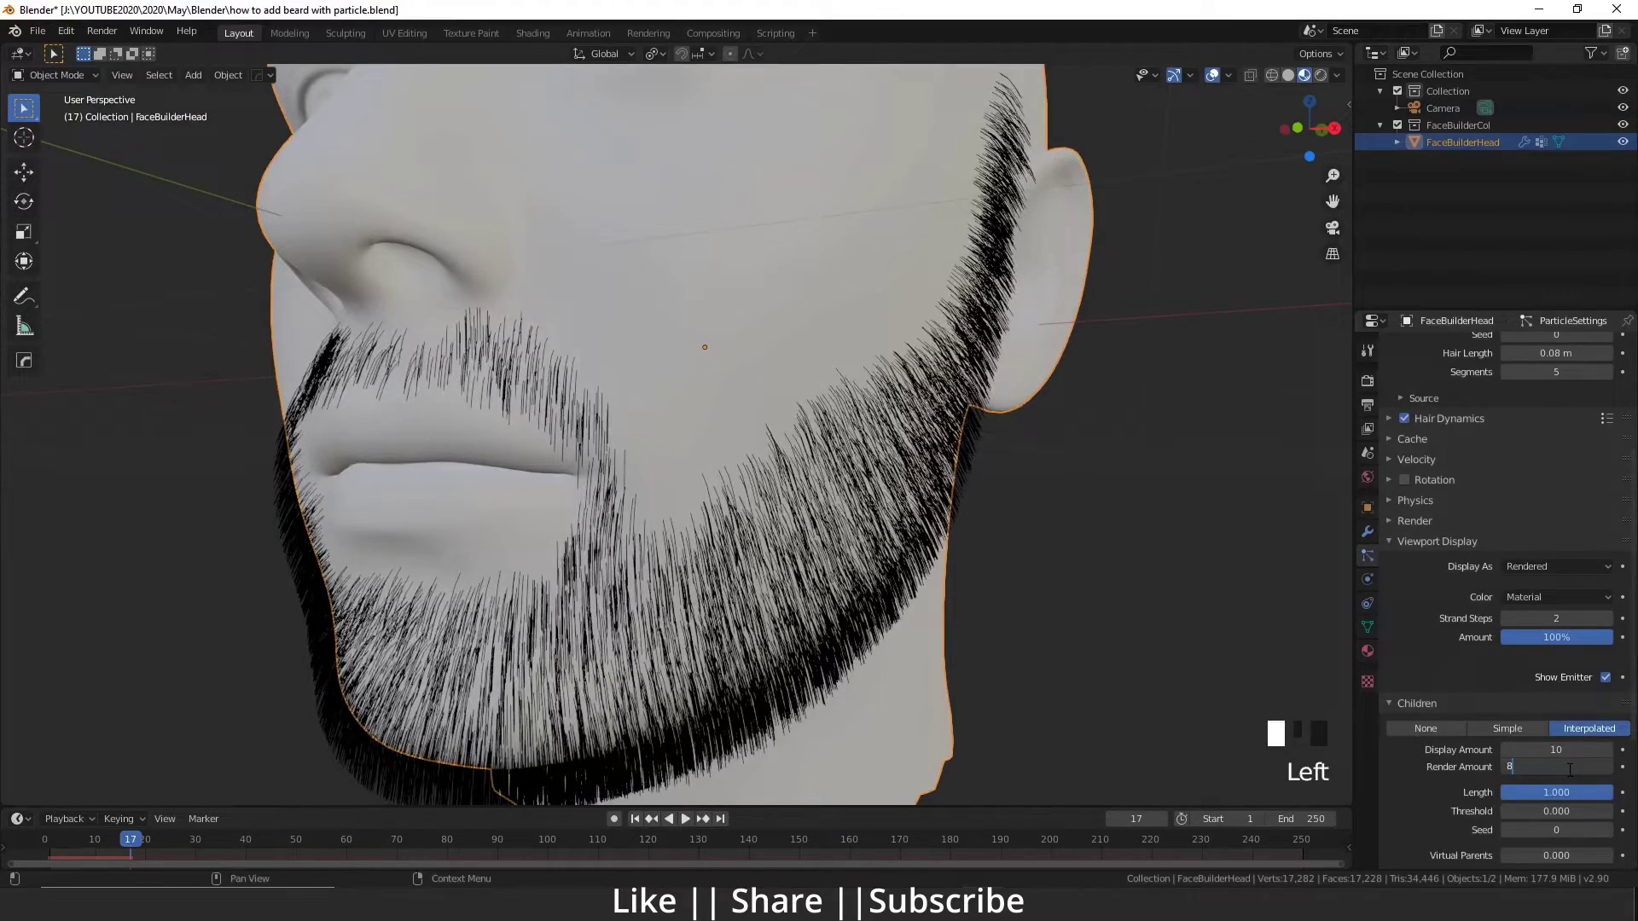
{"action": "left_click", "coordinate": [1399, 706]}
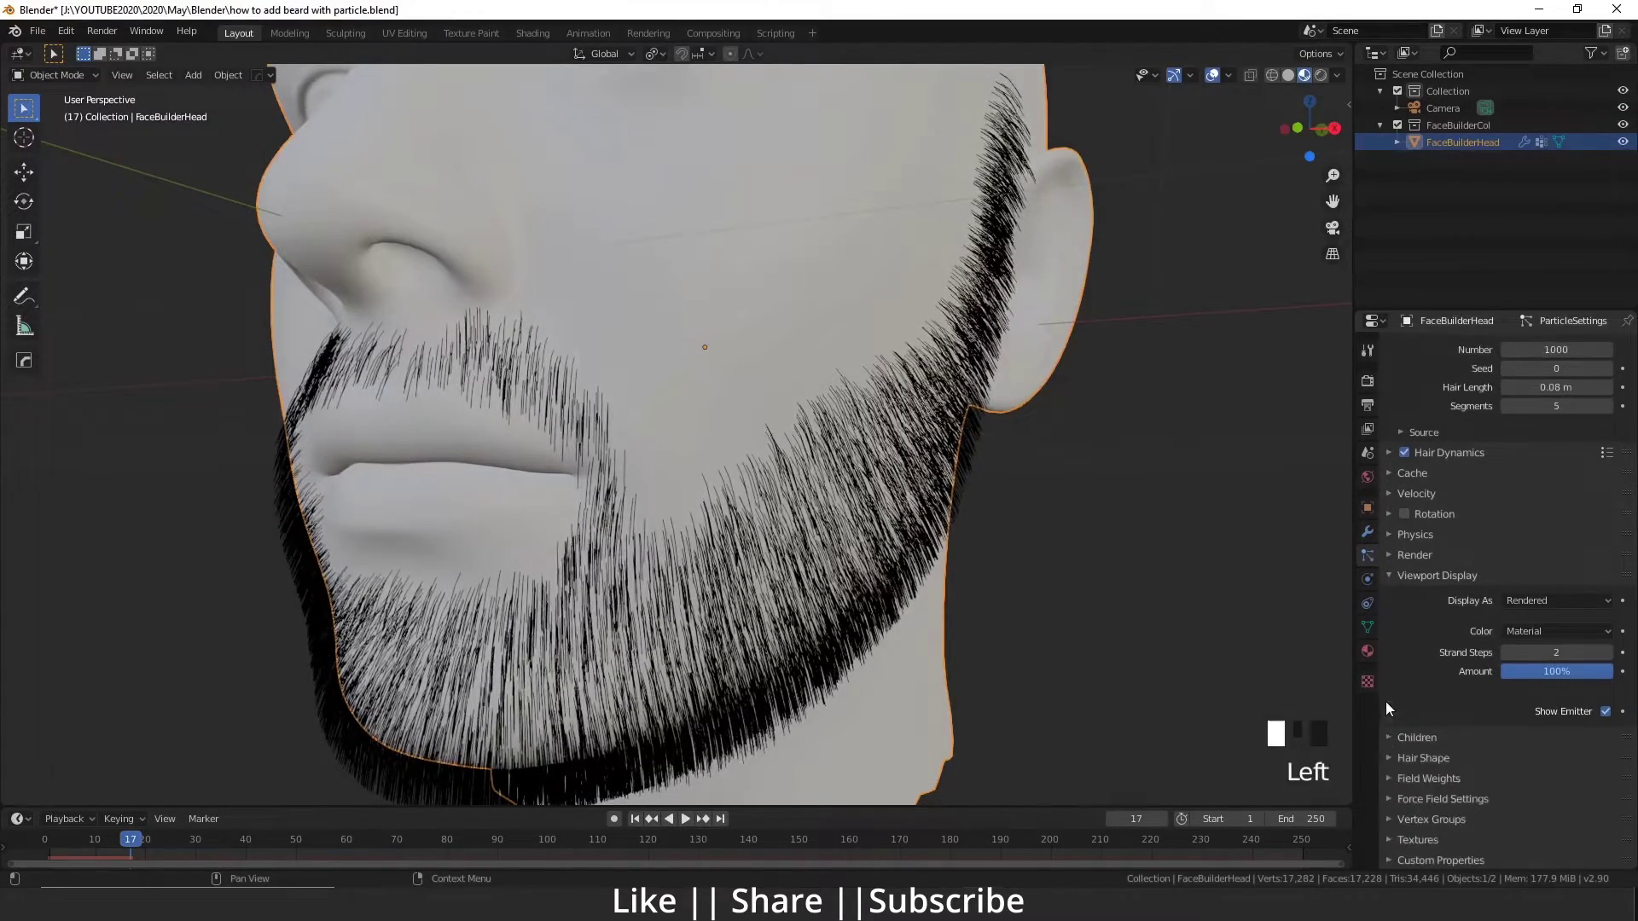
{"action": "scroll", "coordinate": [1446, 505], "scroll_direction": "up", "scroll_amount": 3}
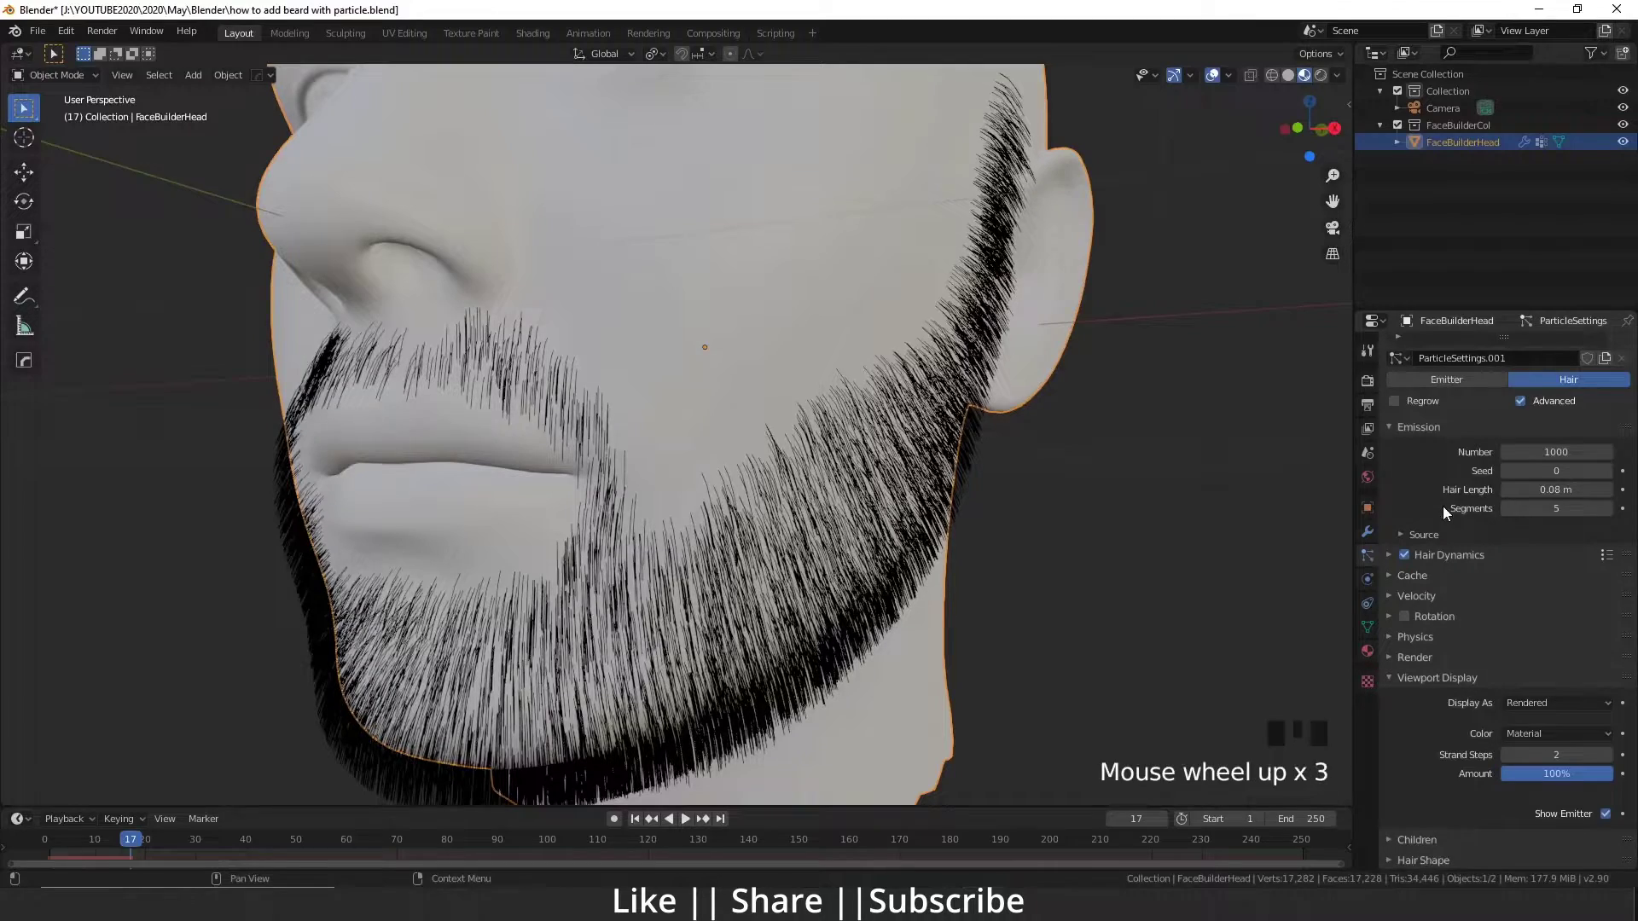
{"action": "key", "text": "KP_0"}
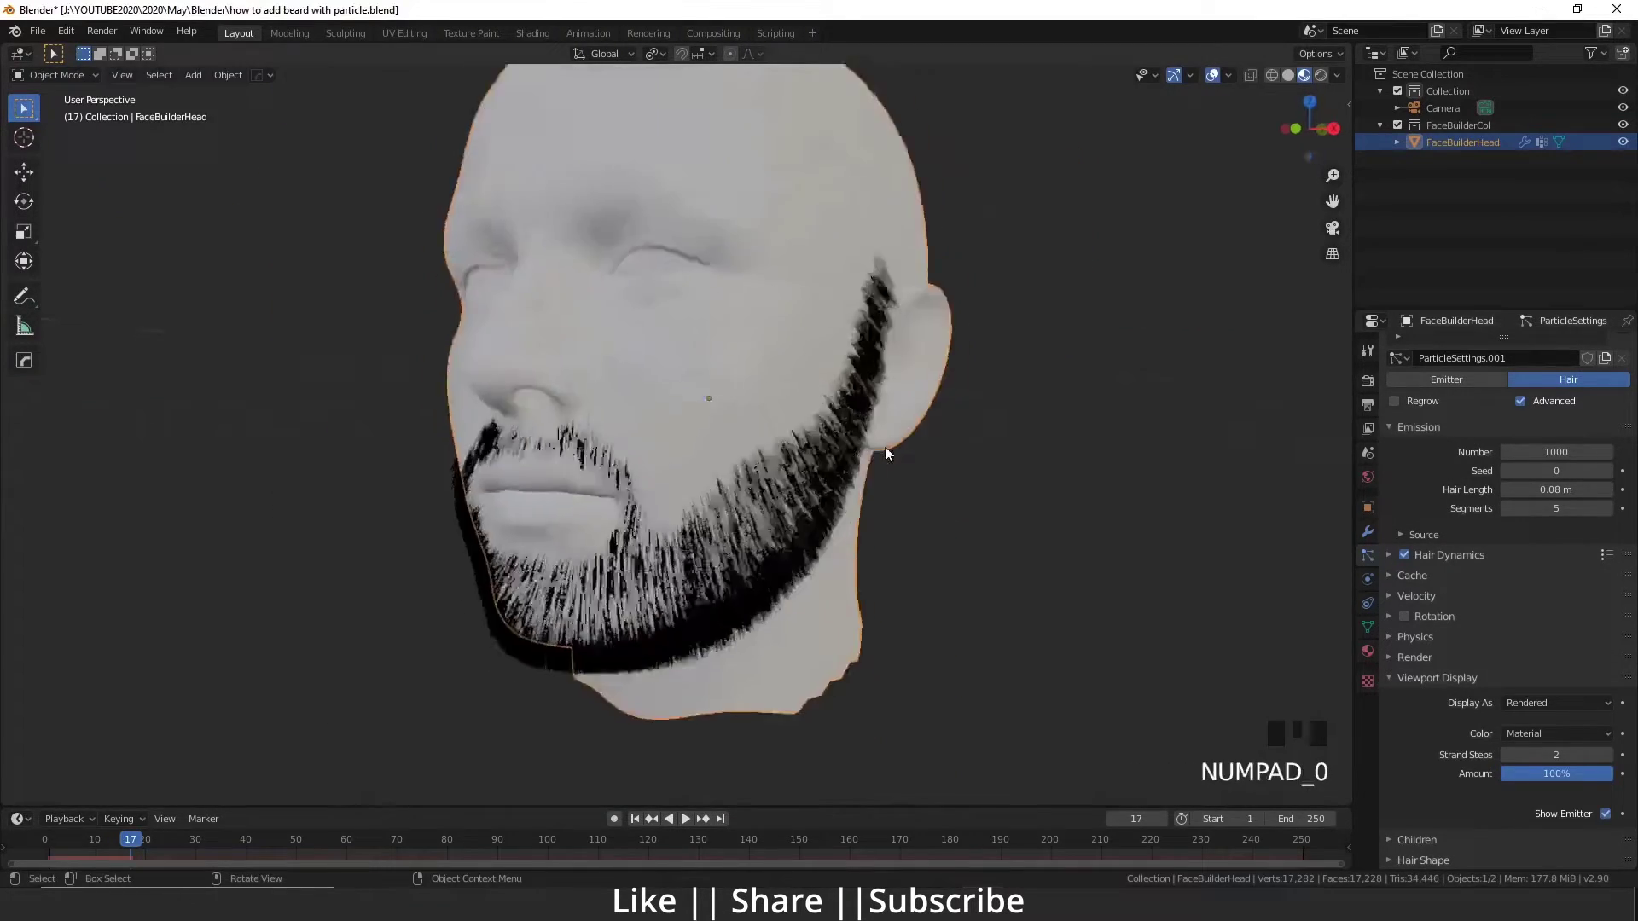
{"action": "key", "text": "F12"}
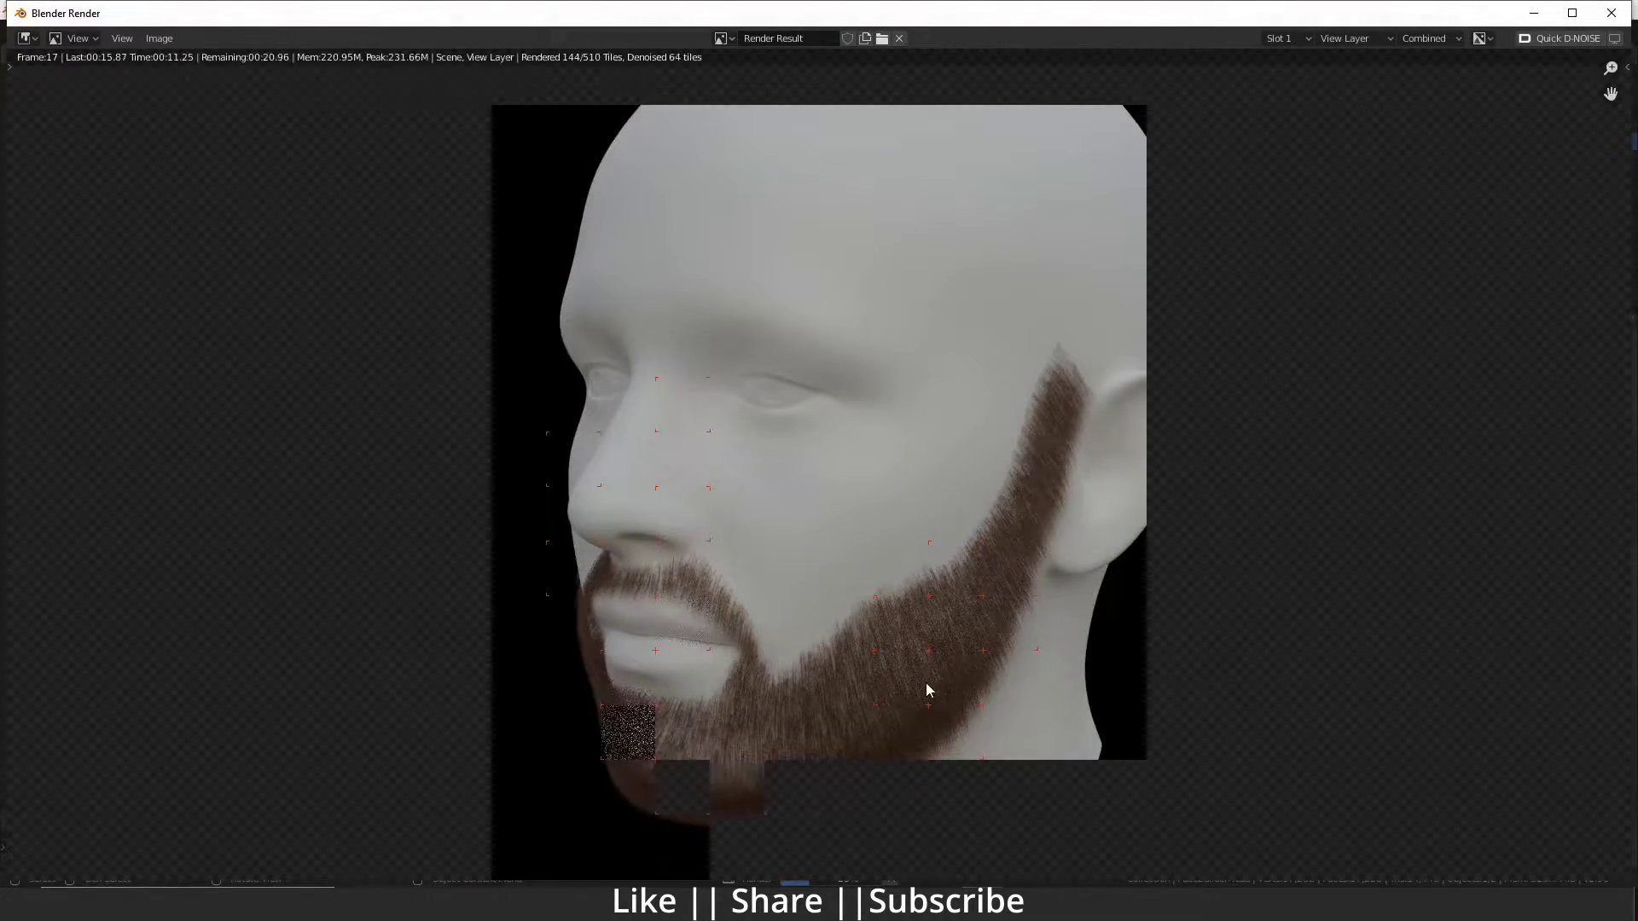
Zoom and pan the render image to inspect the finer brown beard as it finishes
{"action": "scroll", "coordinate": [925, 683], "scroll_direction": "up", "scroll_amount": 1}
{"action": "middle_click_drag", "start_coordinate": [951, 555], "coordinate": [948, 545]}
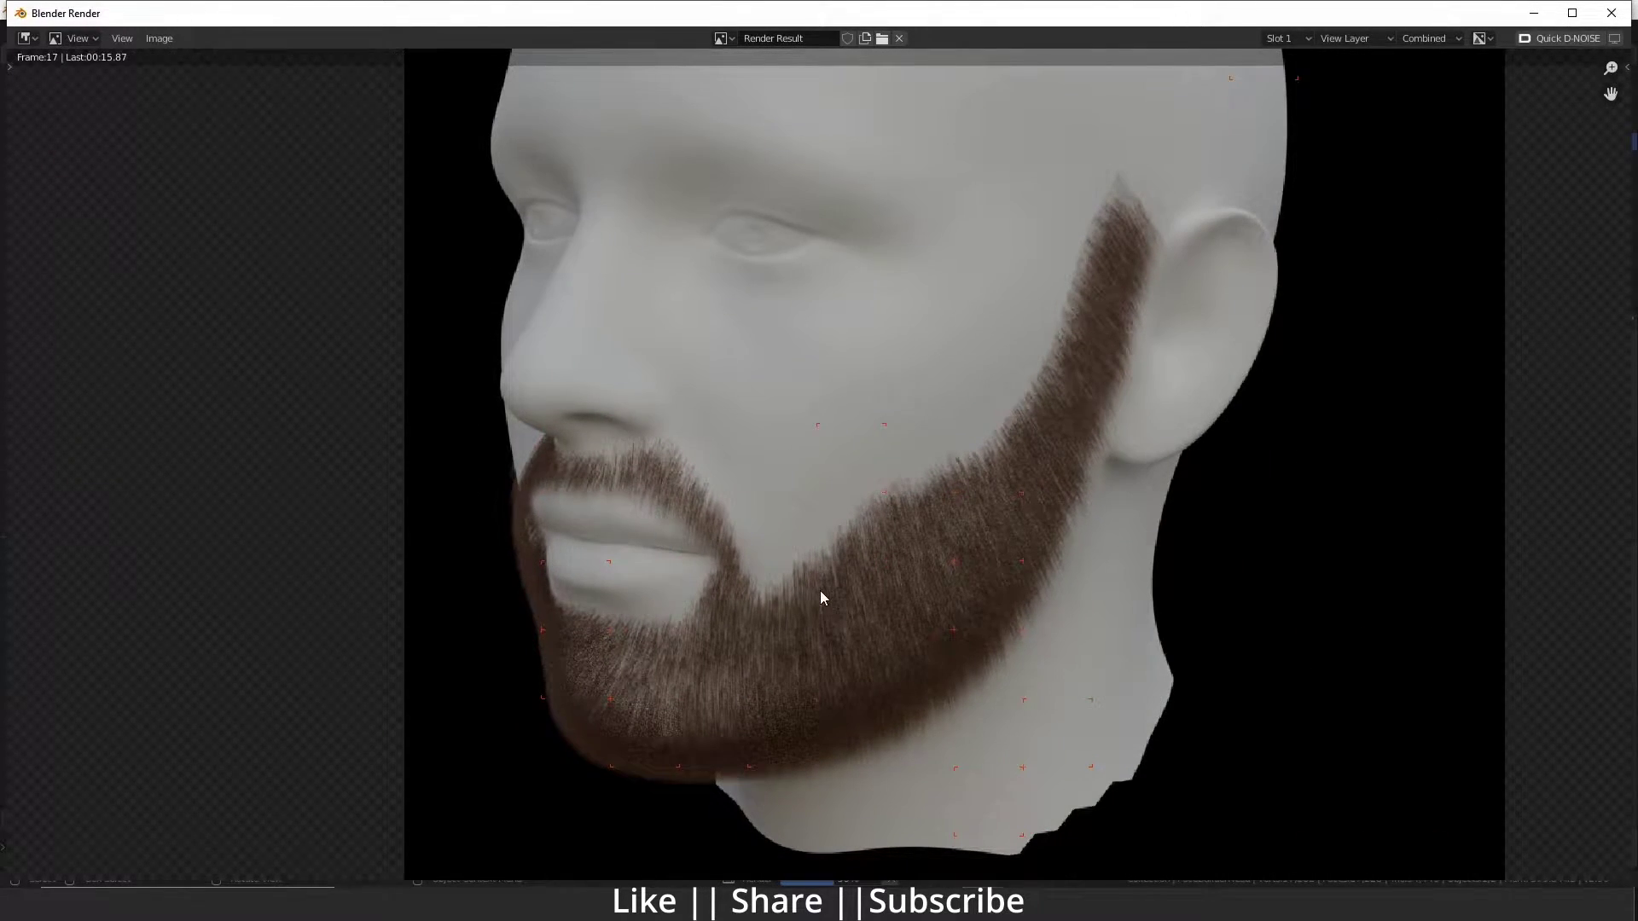
{"action": "scroll", "coordinate": [820, 590], "scroll_direction": "down", "scroll_amount": 1}
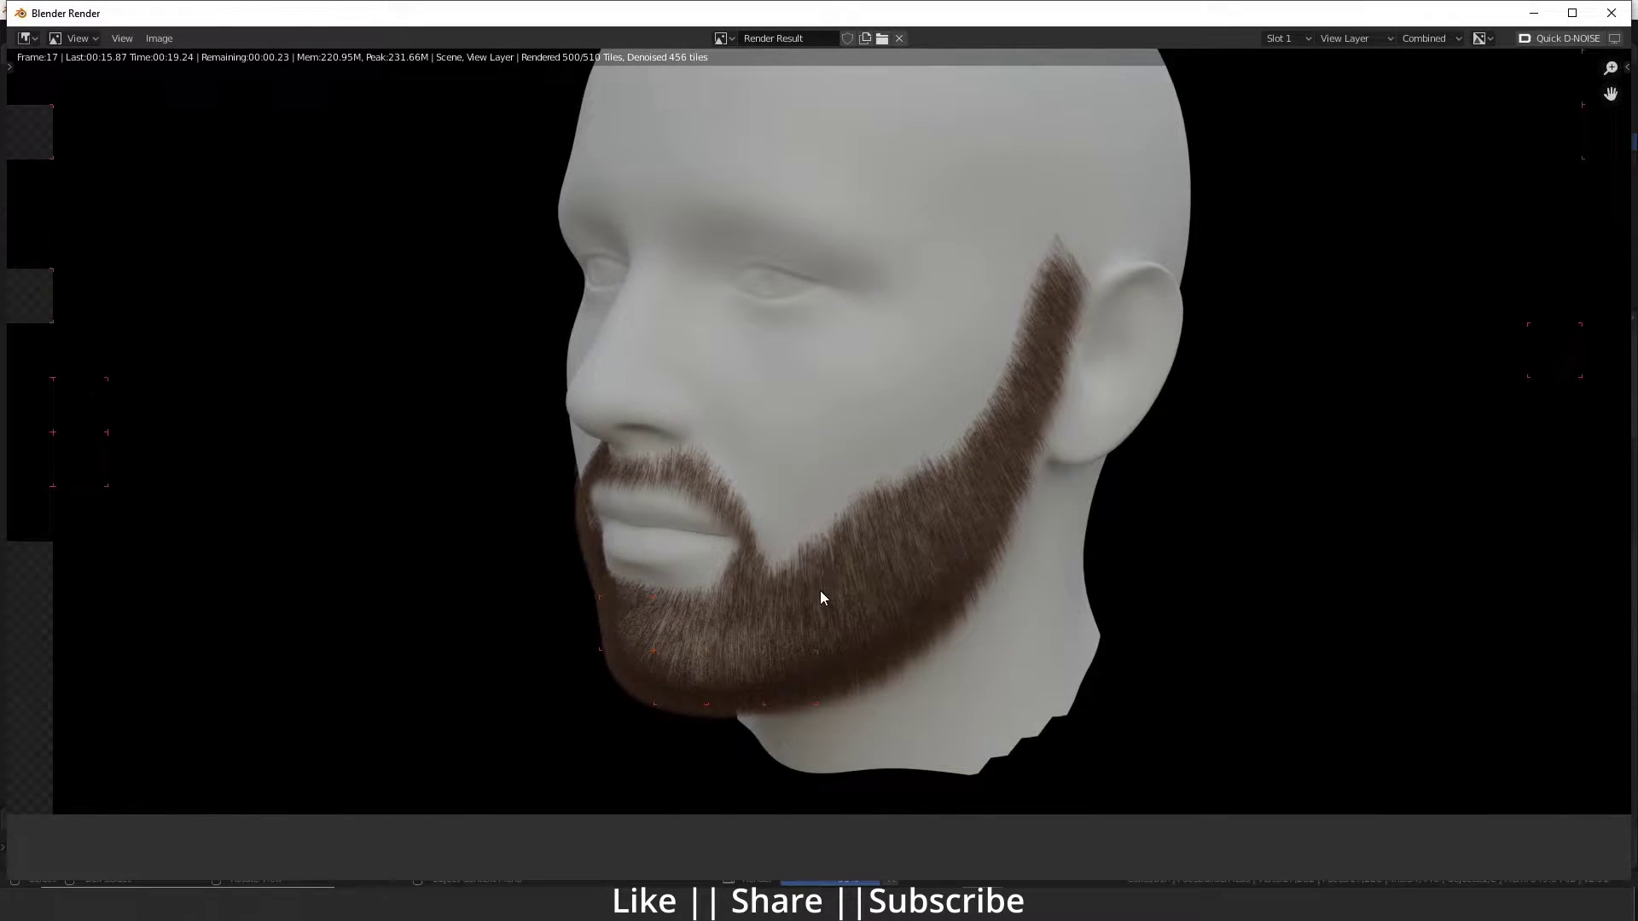
{"action": "scroll", "coordinate": [820, 597], "scroll_direction": "down", "scroll_amount": 1}
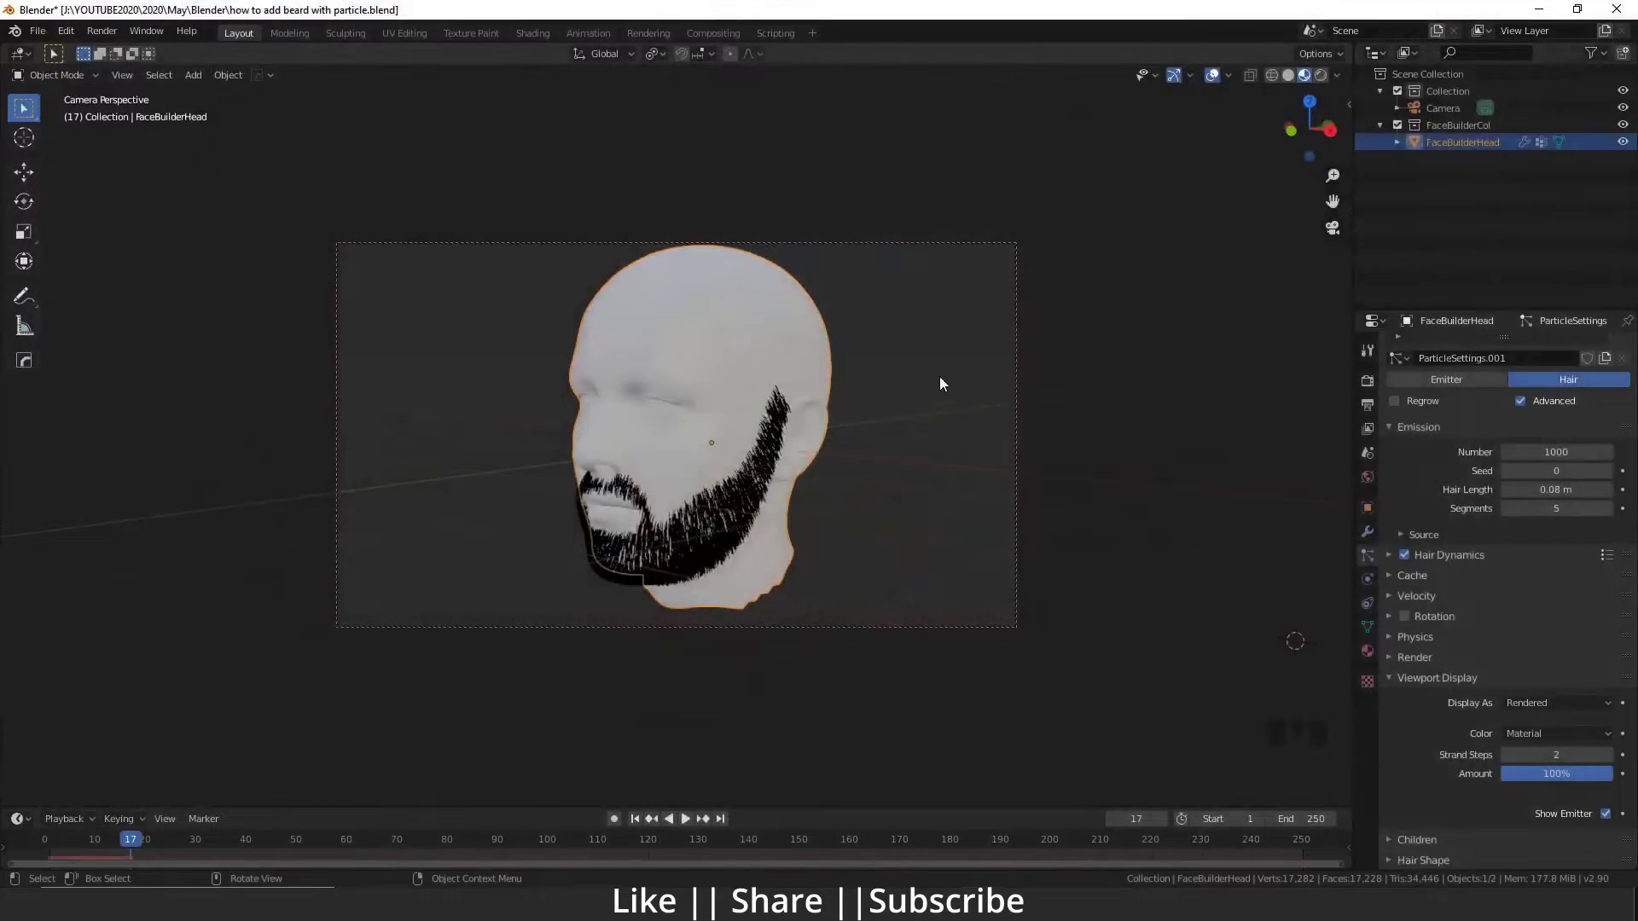
Leave the camera view, orbit around the face, and switch to Rendered shading
{"action": "key", "text": "KP_0"}
{"action": "scroll", "coordinate": [691, 464], "scroll_direction": "up", "scroll_amount": 2}
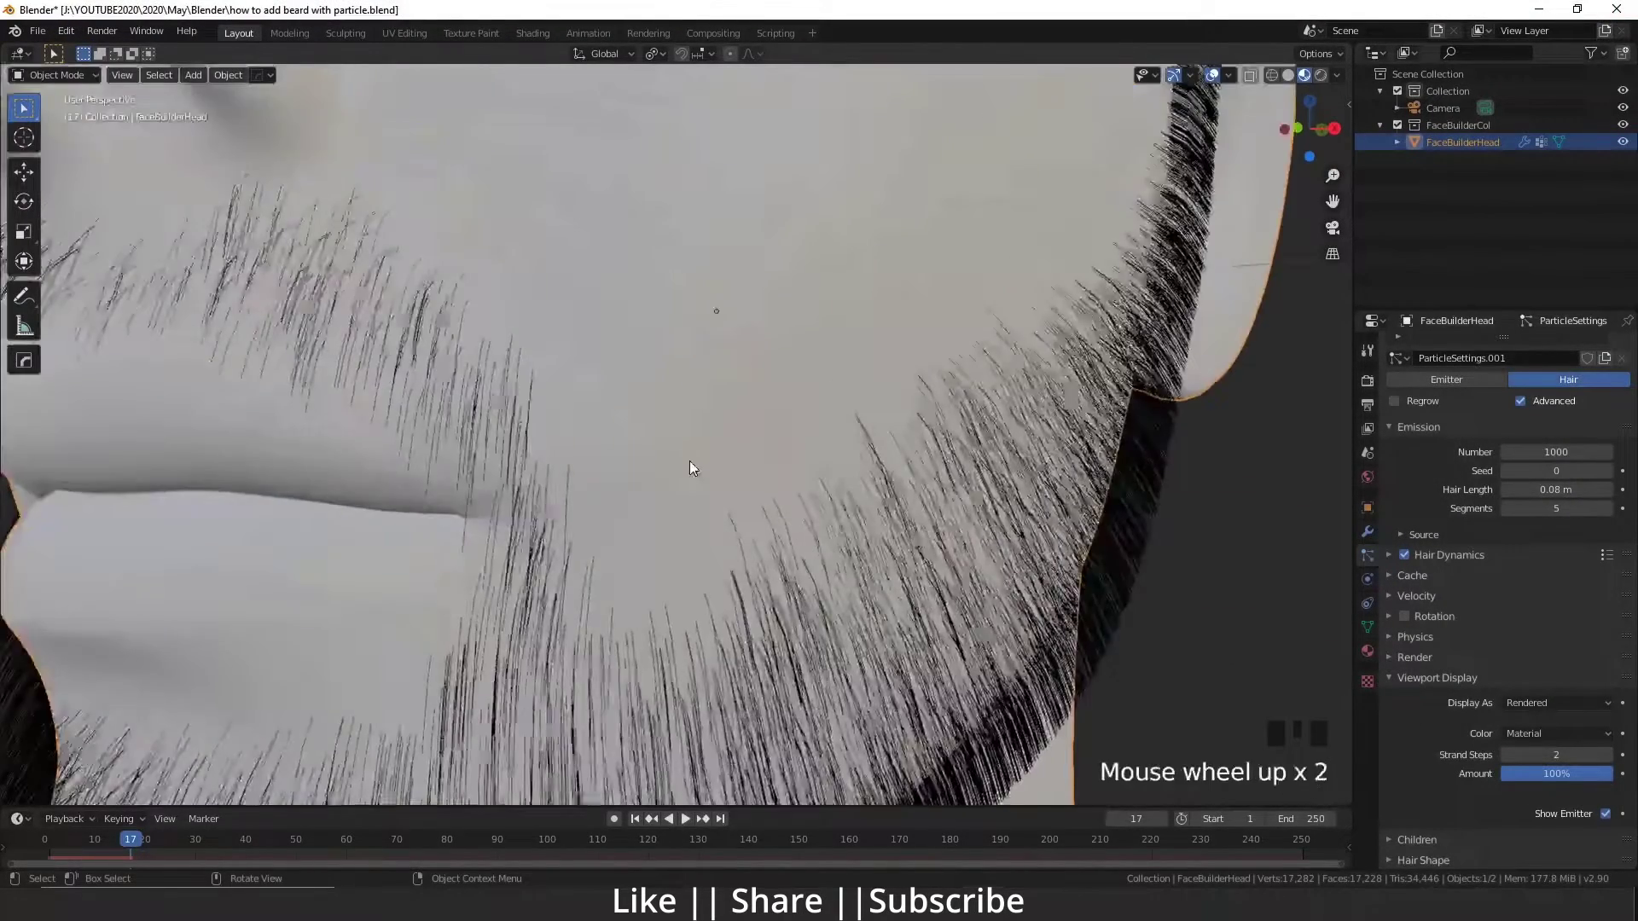
{"action": "scroll", "coordinate": [732, 520], "scroll_direction": "down", "scroll_amount": 4}
{"action": "middle_click_drag", "start_coordinate": [731, 520], "coordinate": [745, 462], "text": "shift"}
{"action": "left_click", "coordinate": [1320, 75]}
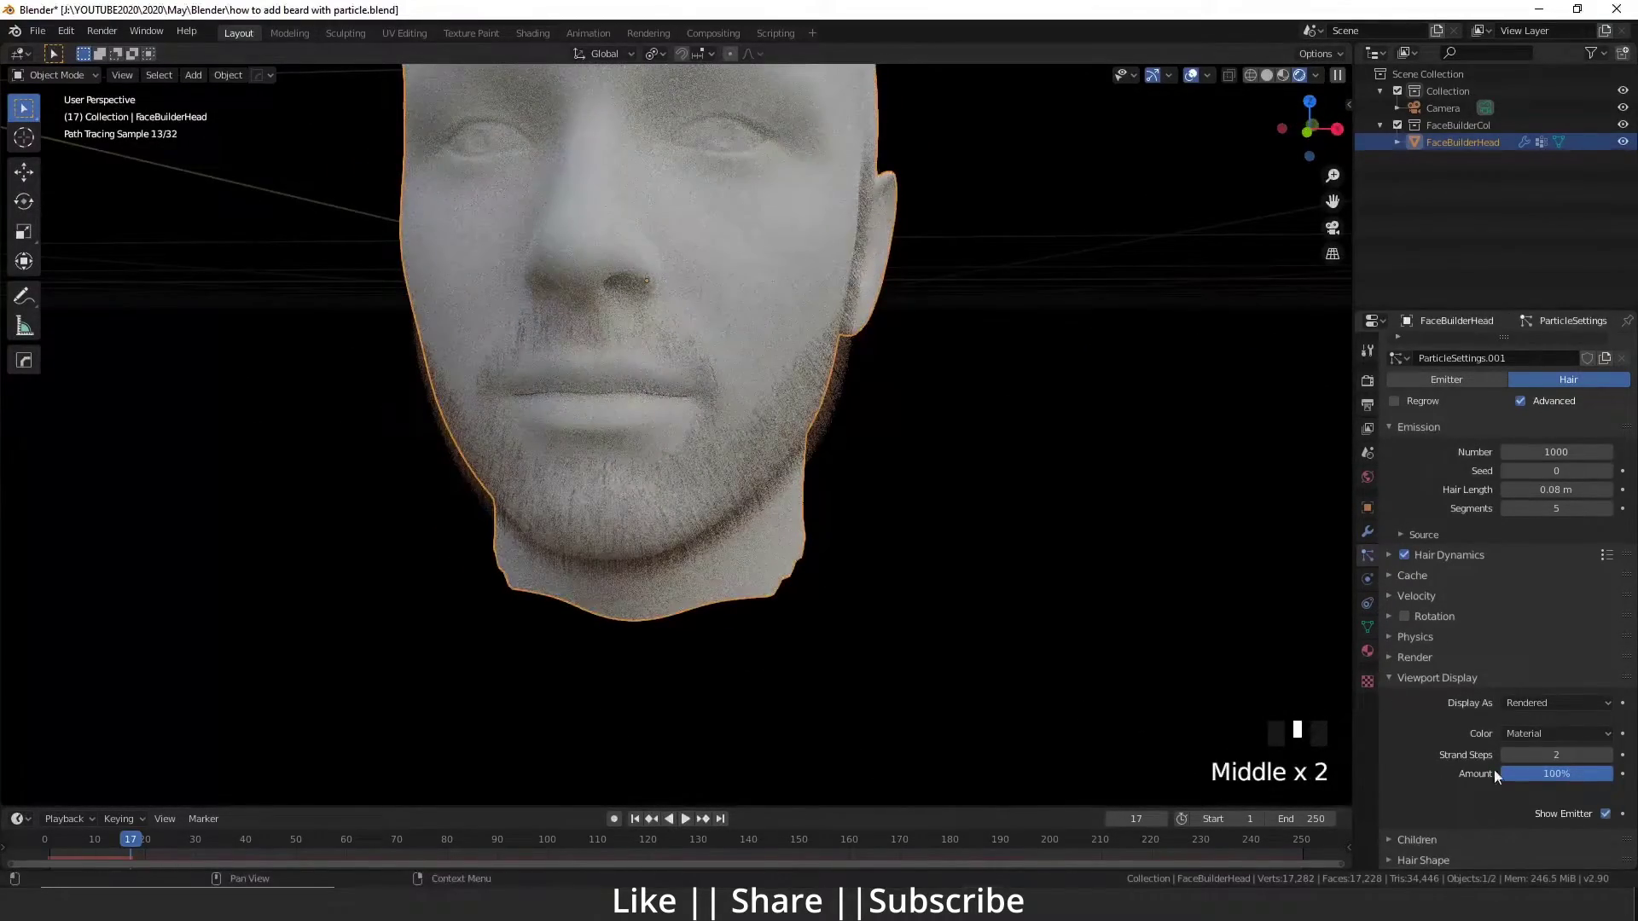
Set hair Strand Steps to 3 and the hair Number to 1500
{"action": "left_click", "coordinate": [1610, 756]}
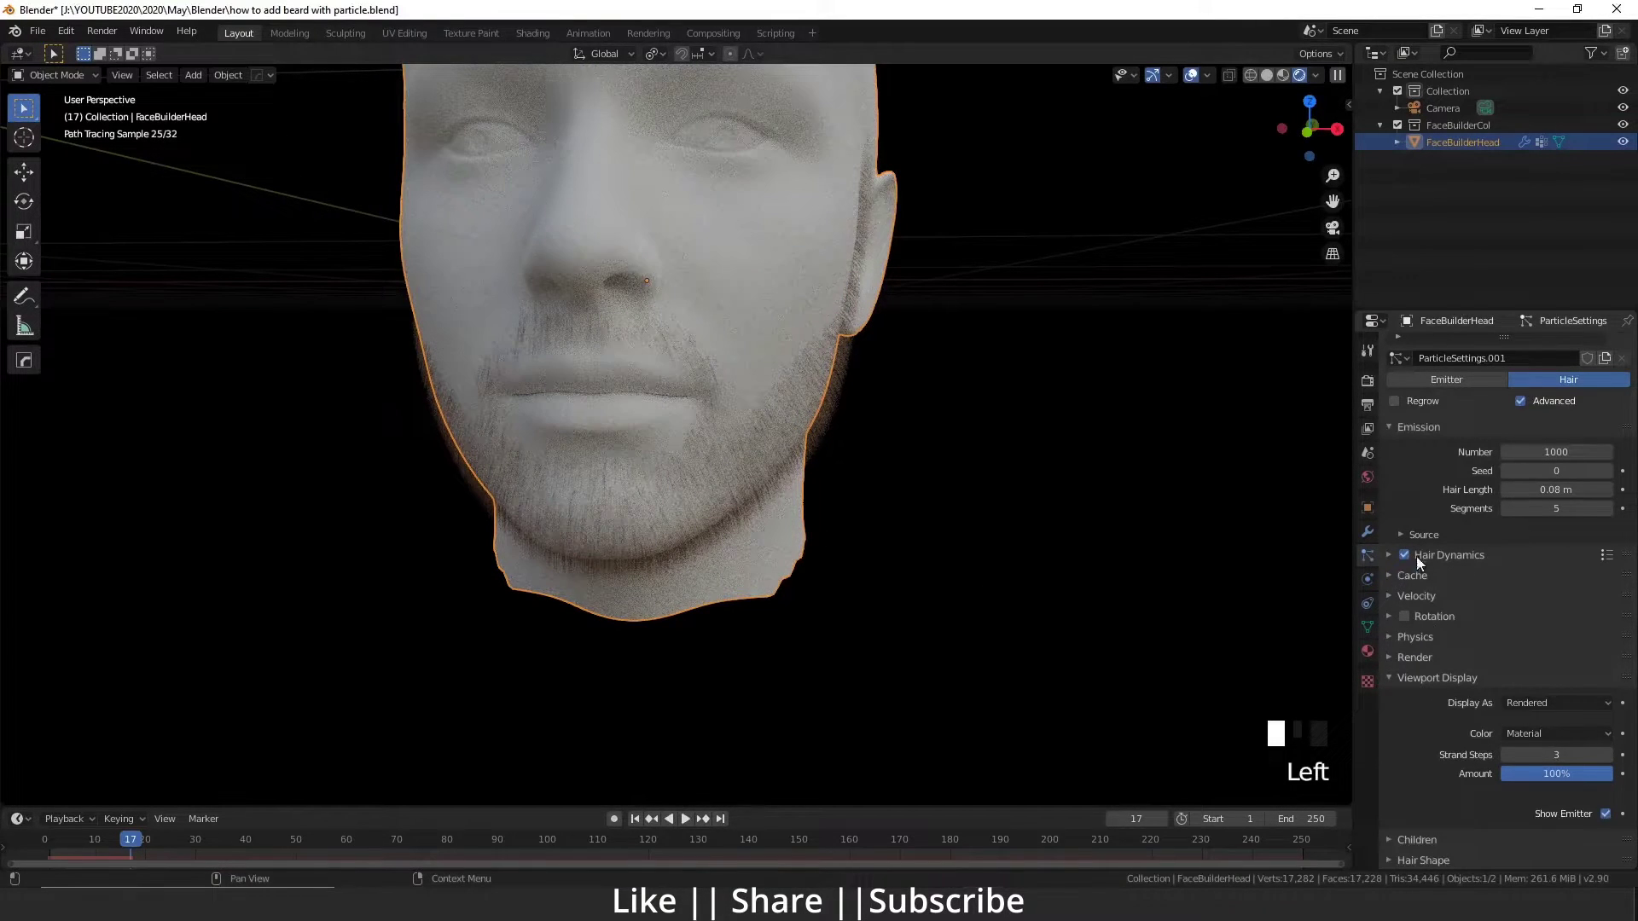
{"action": "scroll", "coordinate": [1452, 536], "scroll_direction": "up", "scroll_amount": 4}
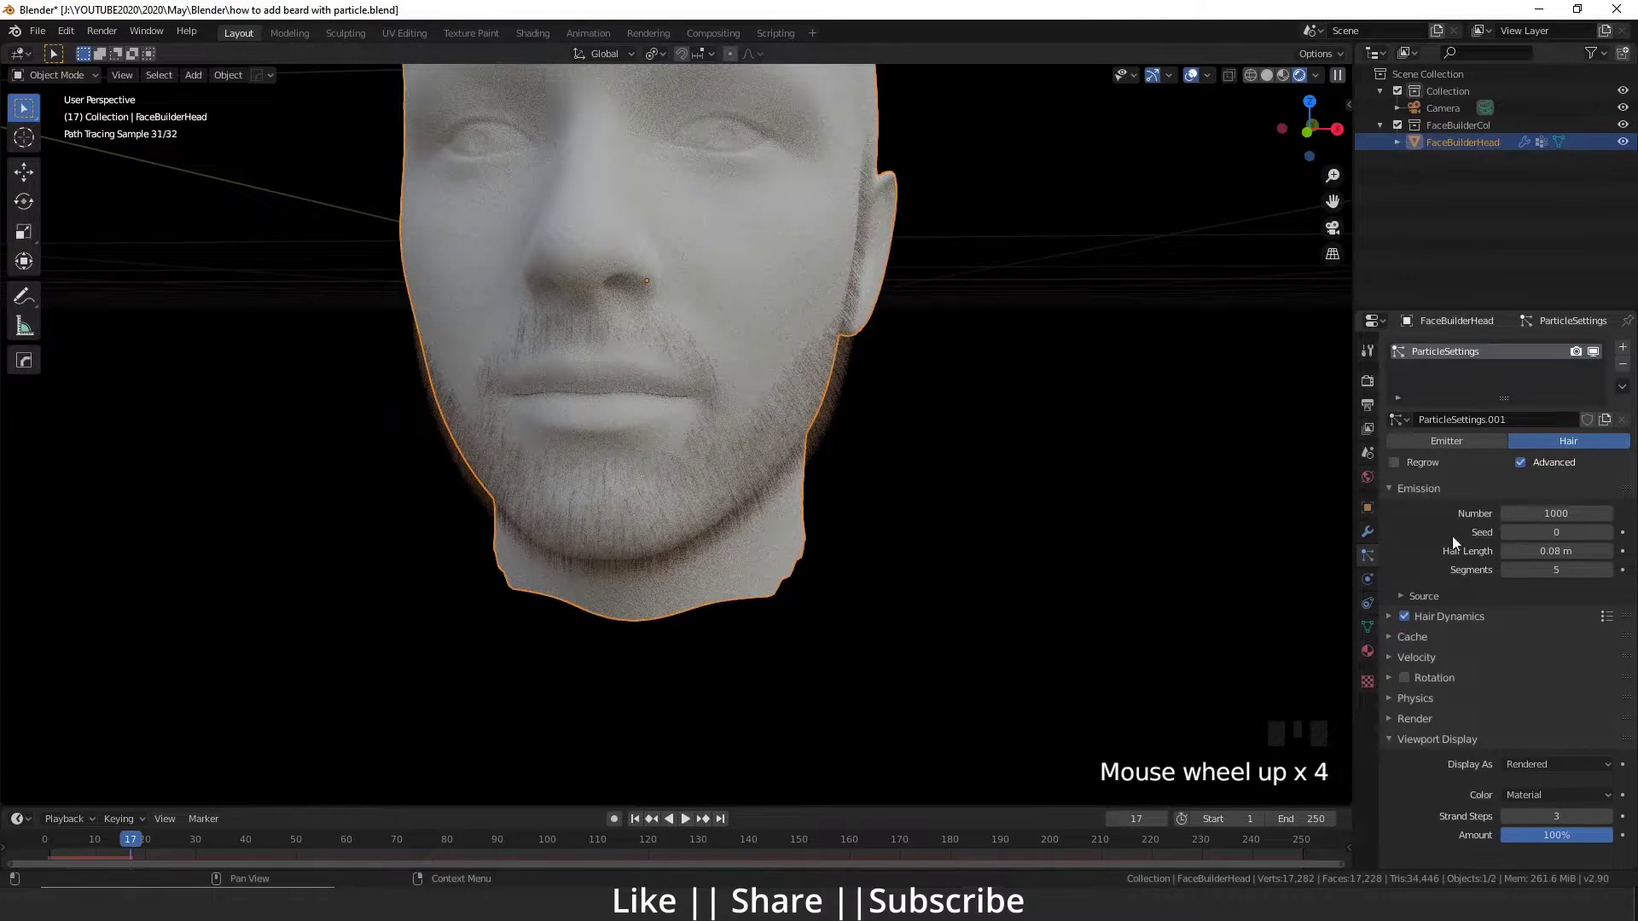
{"action": "left_click", "coordinate": [1535, 514]}
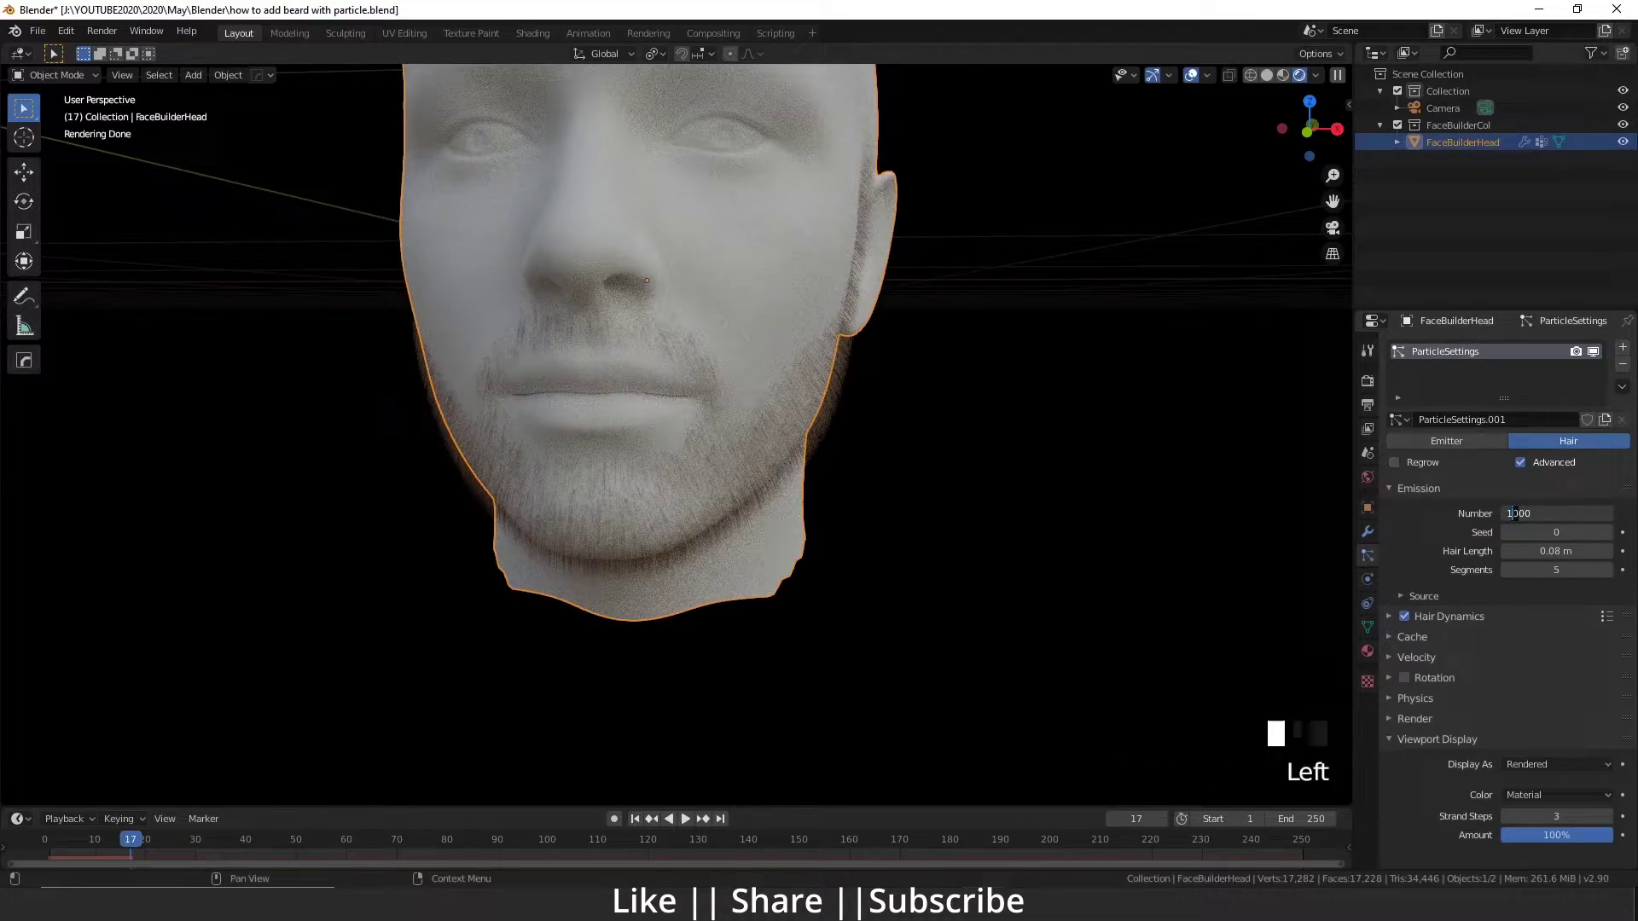
{"action": "key", "text": "Return"}
{"action": "middle_click_drag", "start_coordinate": [877, 464], "coordinate": [832, 476]}
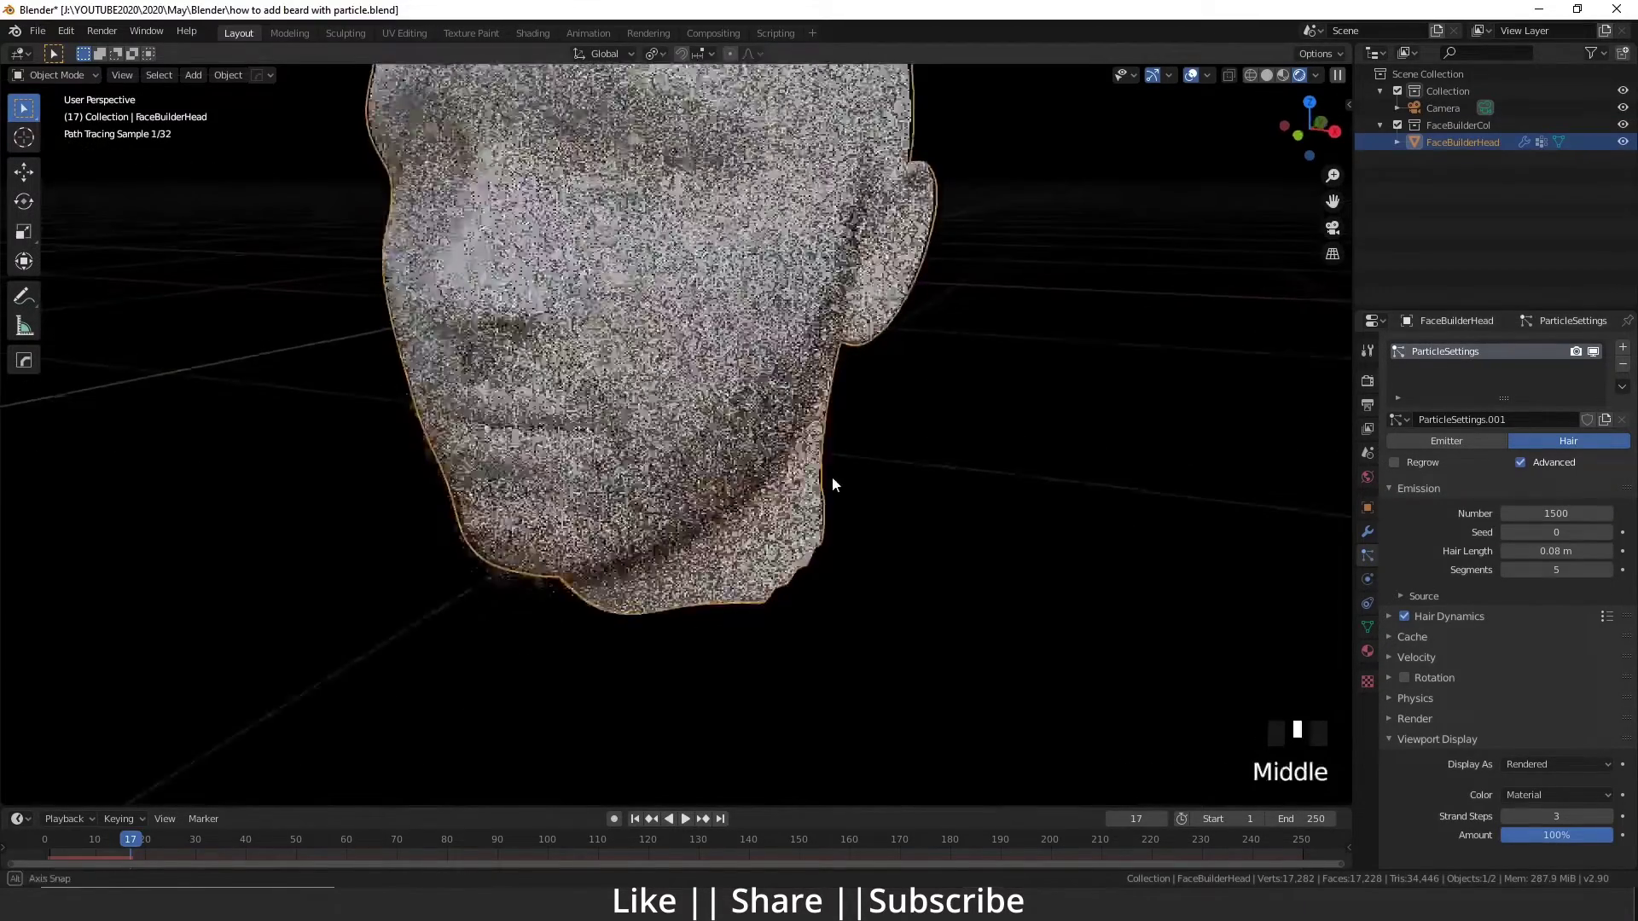
{"action": "scroll", "coordinate": [724, 474], "scroll_direction": "up", "scroll_amount": 3}
Render the head with the 1500-hair beard and pan the render image
{"action": "key", "text": "F12"}
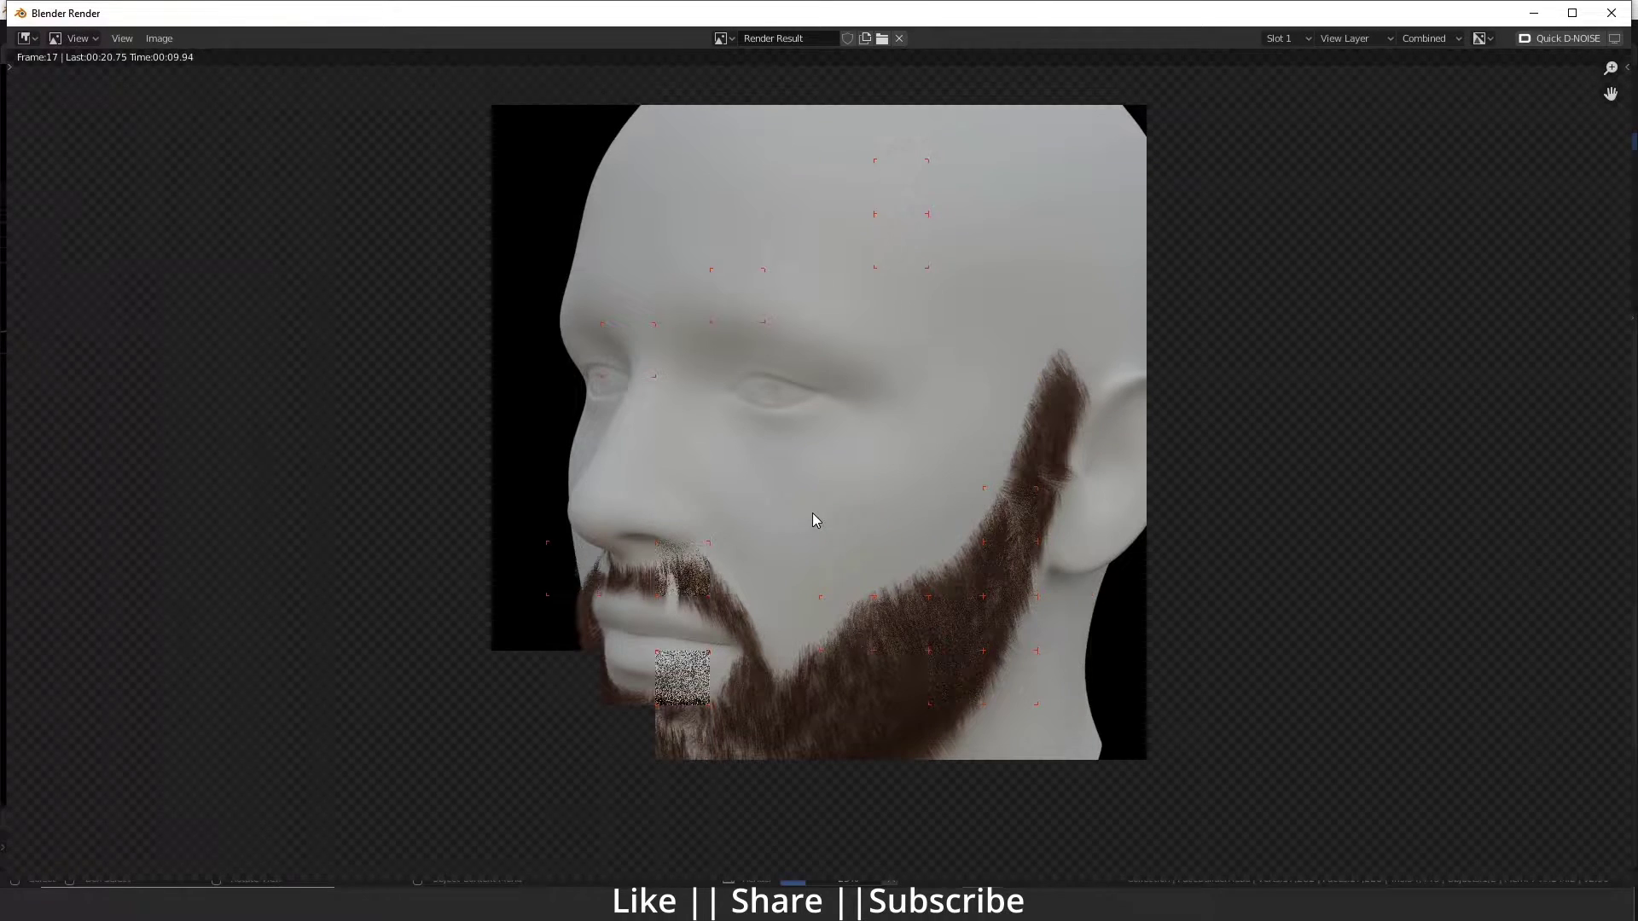
{"action": "scroll", "coordinate": [814, 514], "scroll_direction": "down", "scroll_amount": 2}
{"action": "middle_click_drag", "start_coordinate": [805, 578], "coordinate": [869, 569]}
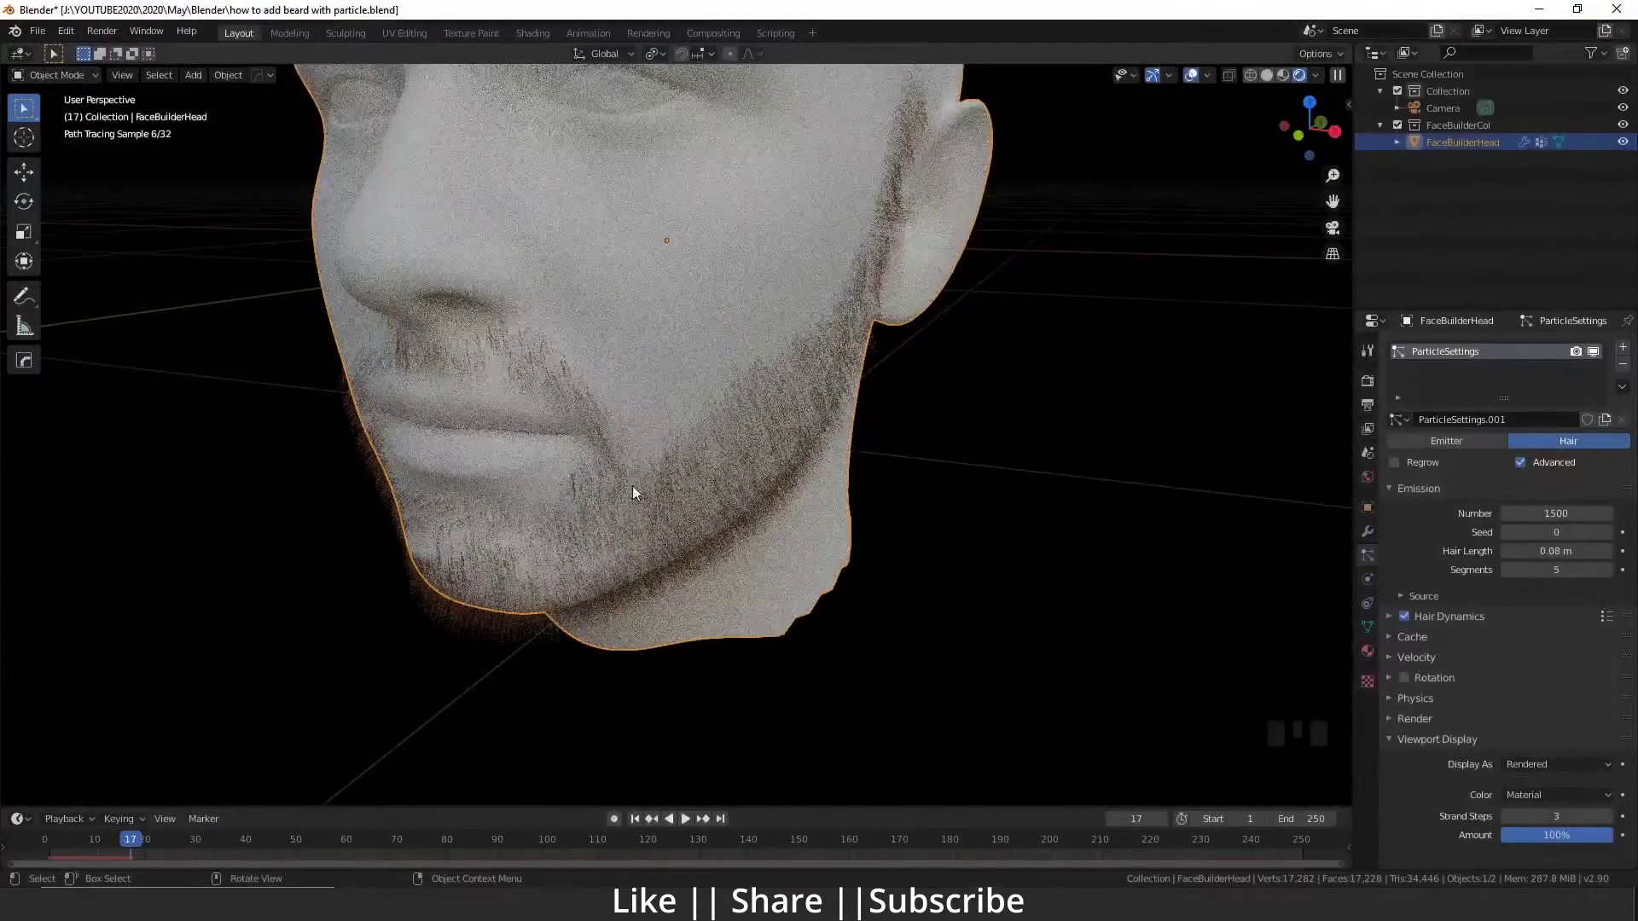
Orbit to a frontal view of the face and switch to Solid shading
{"action": "middle_click_drag", "start_coordinate": [632, 487], "coordinate": [694, 560]}
{"action": "scroll", "coordinate": [655, 510], "scroll_direction": "up", "scroll_amount": 2}
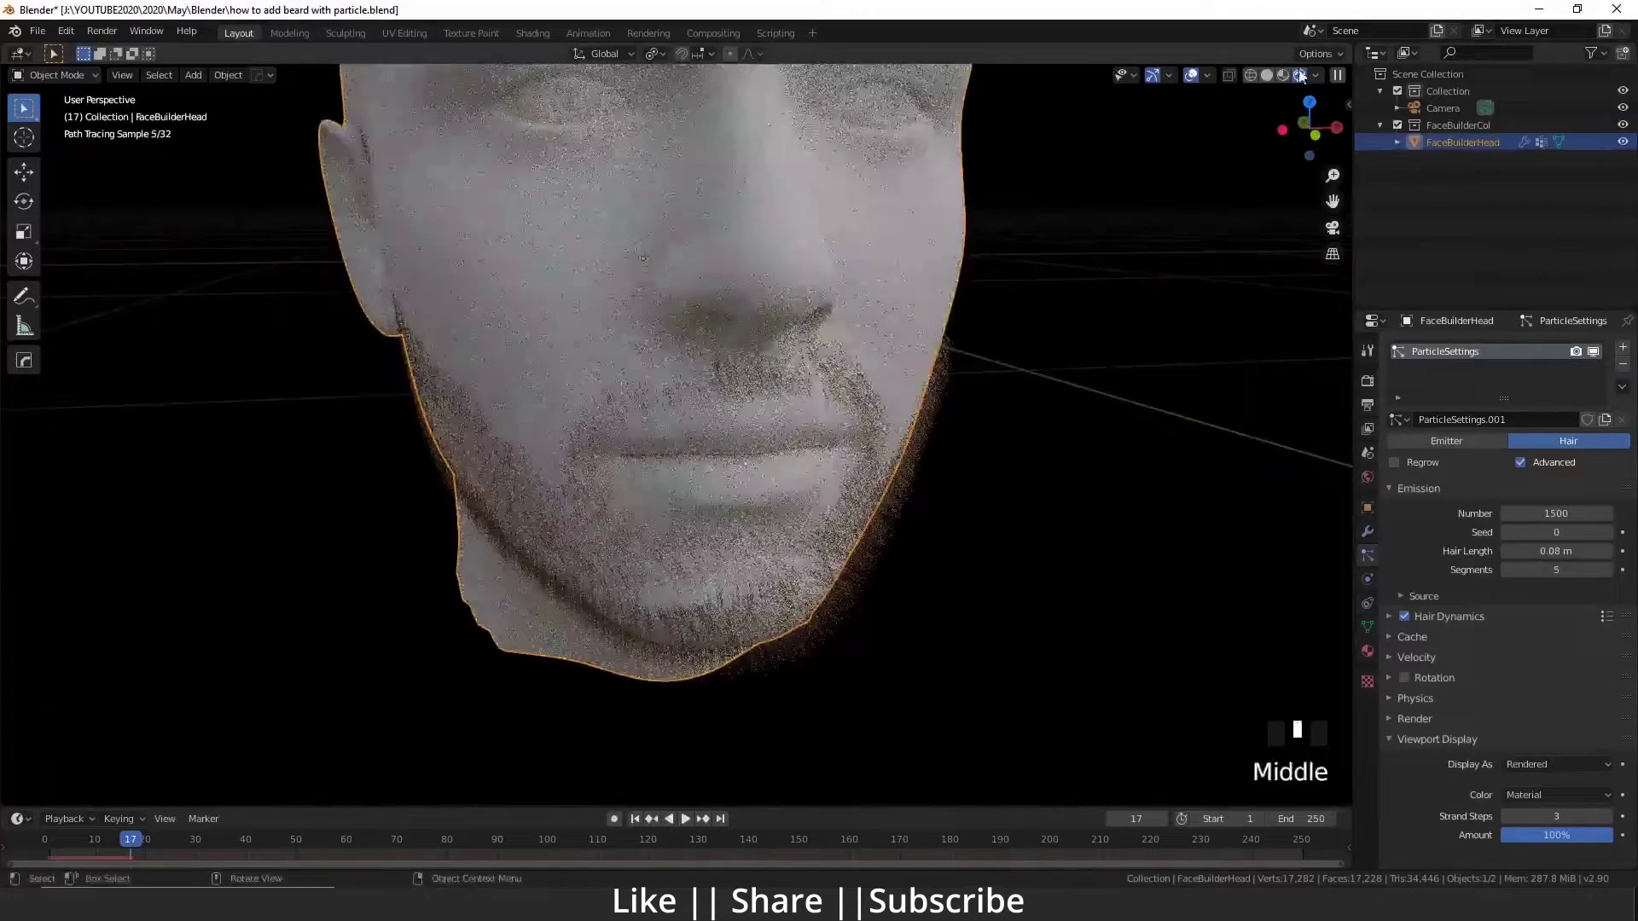
{"action": "left_click", "coordinate": [1266, 76]}
Replay the hair simulation from frame 1 to frame 16 and render frame 16
{"action": "left_click", "coordinate": [635, 819]}
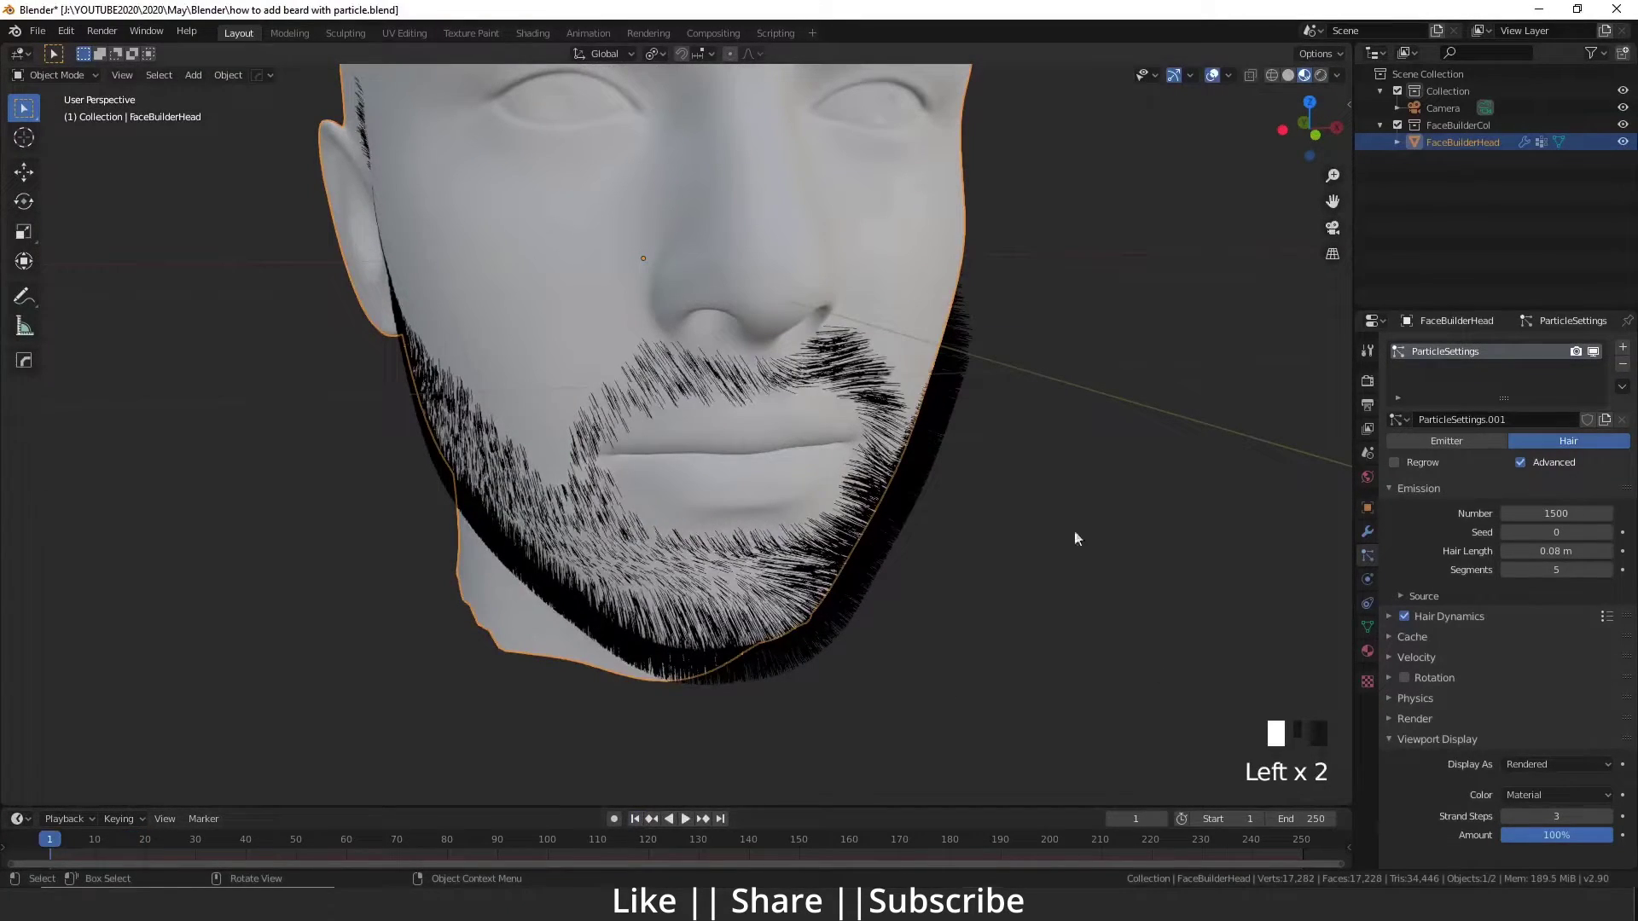
{"action": "scroll", "coordinate": [537, 652], "scroll_direction": "down", "scroll_amount": 2}
{"action": "key", "text": "space"}
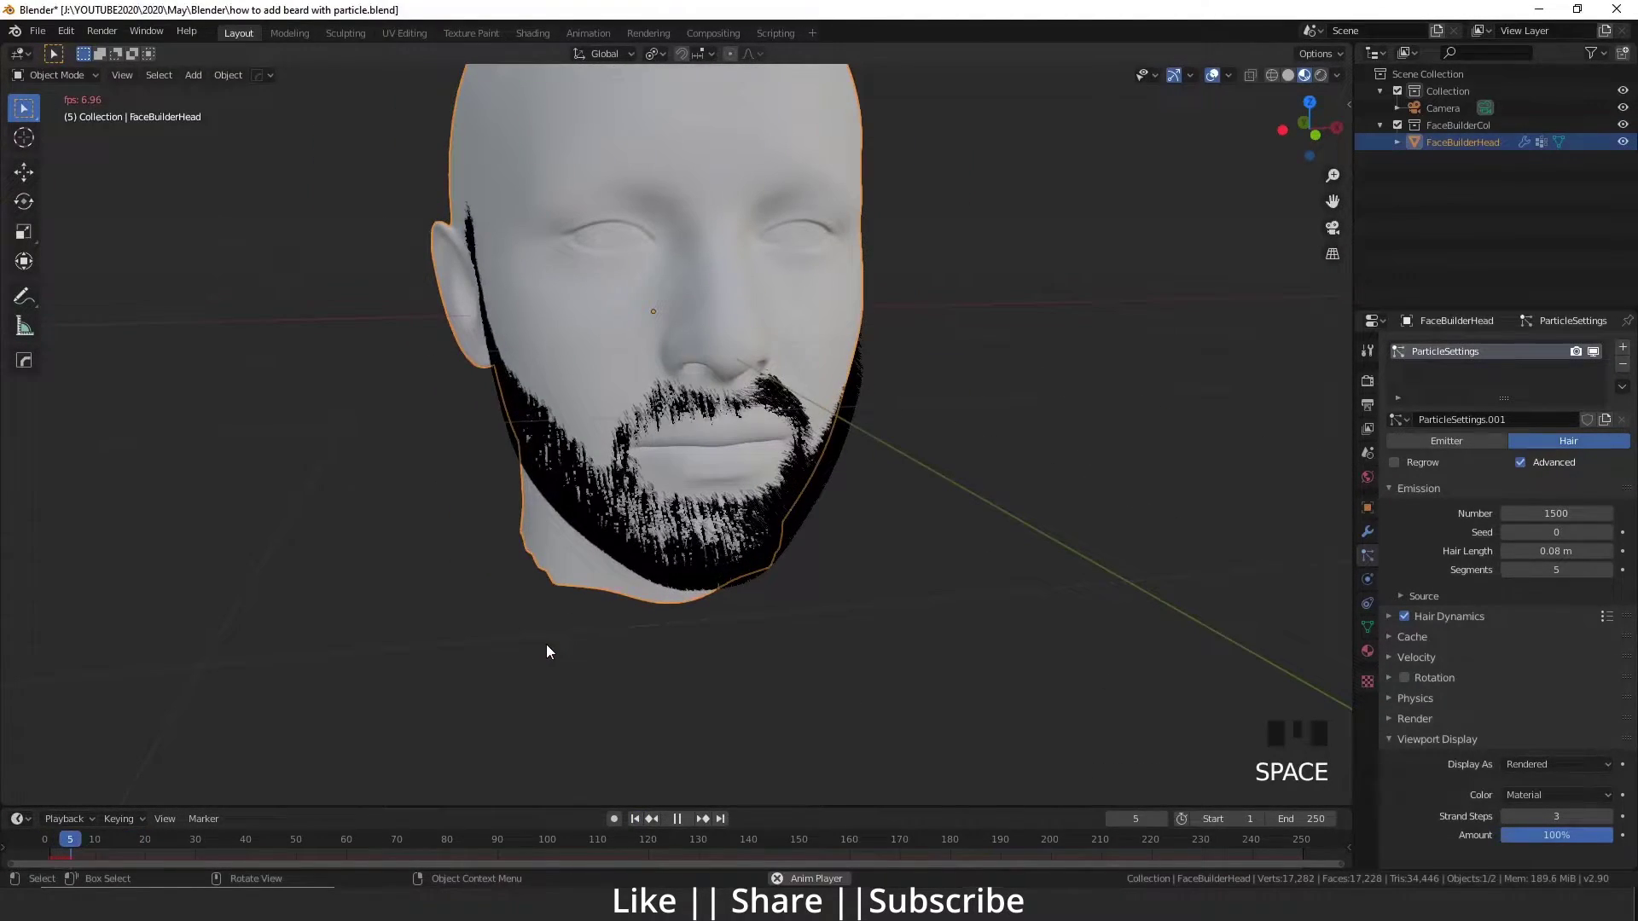
{"action": "key", "text": "space"}
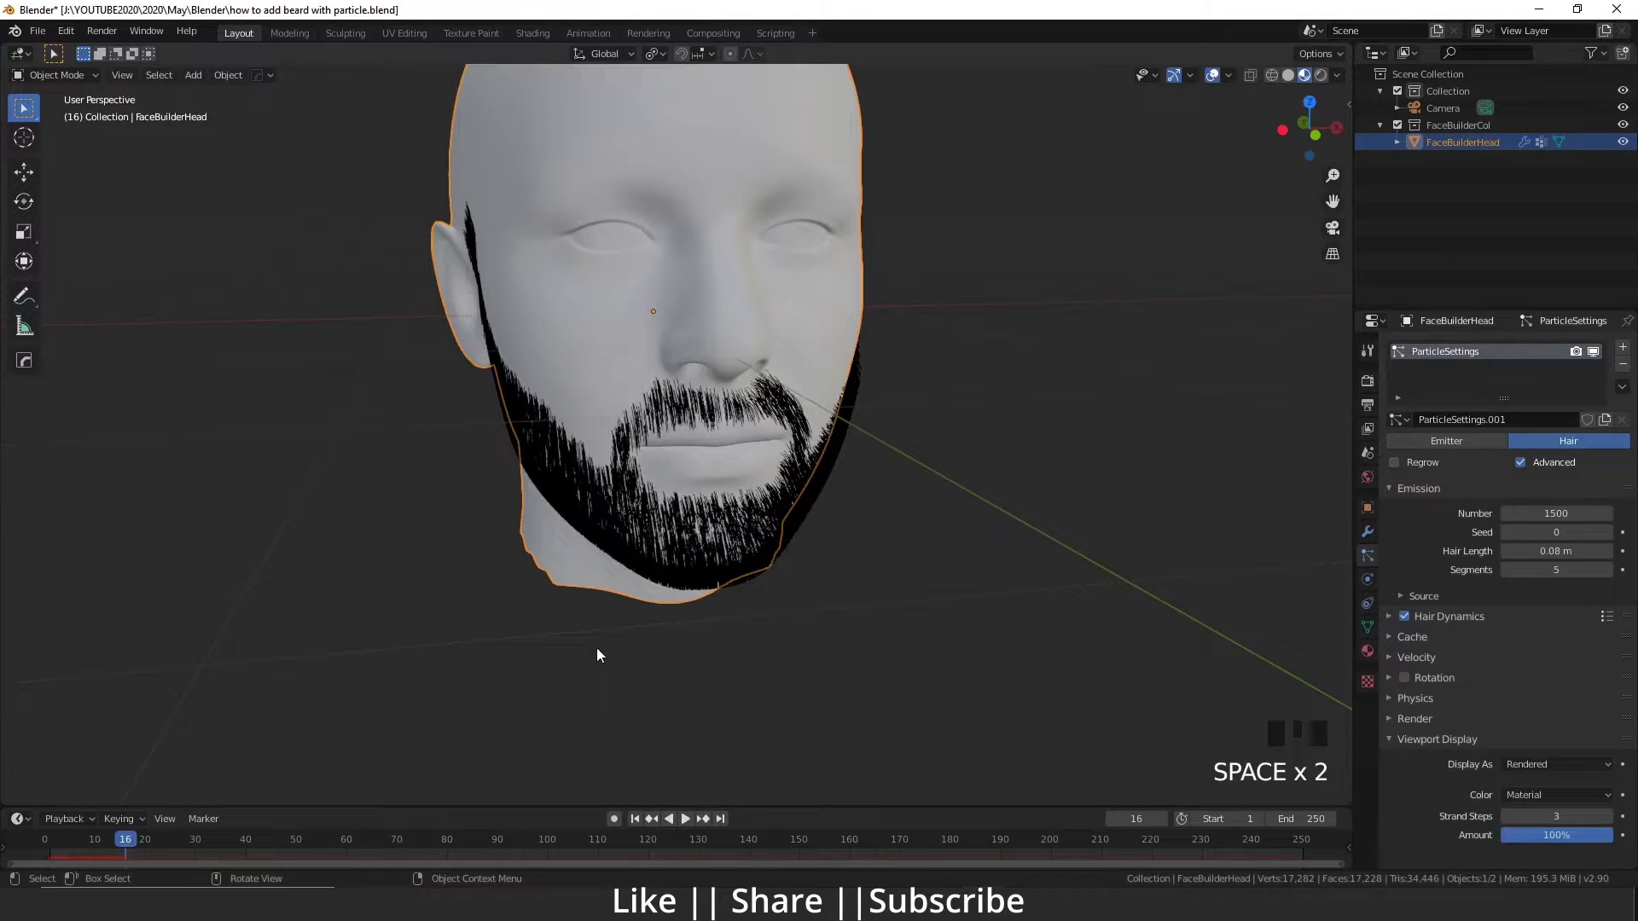
{"action": "key", "text": "F12"}
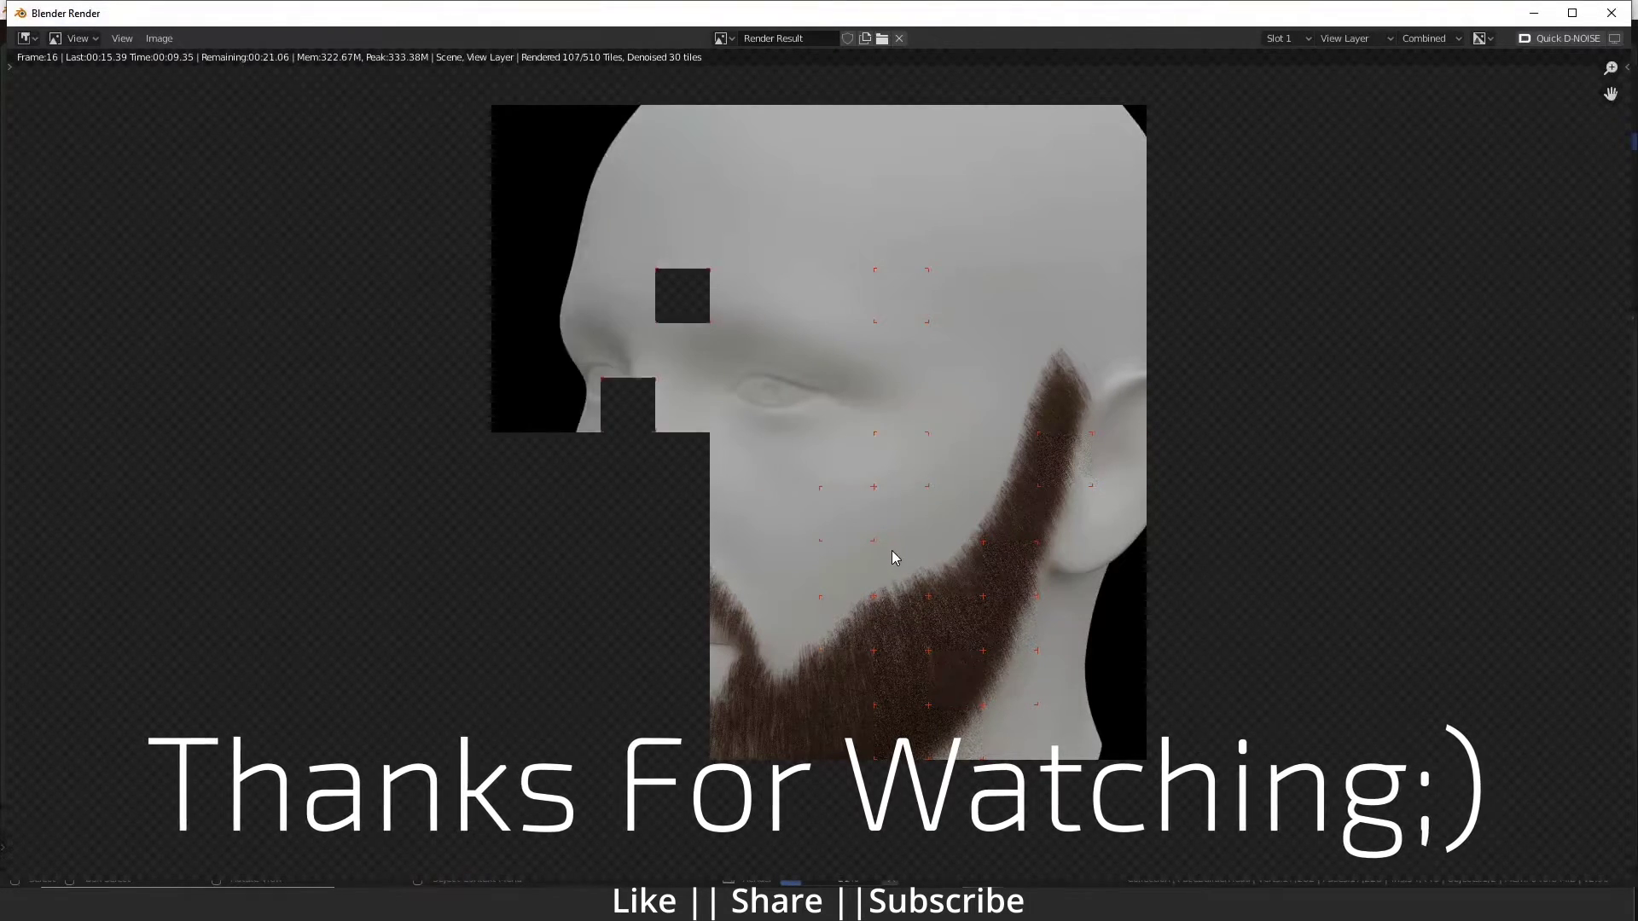
{"action": "scroll", "coordinate": [893, 558], "scroll_direction": "down", "scroll_amount": 1}
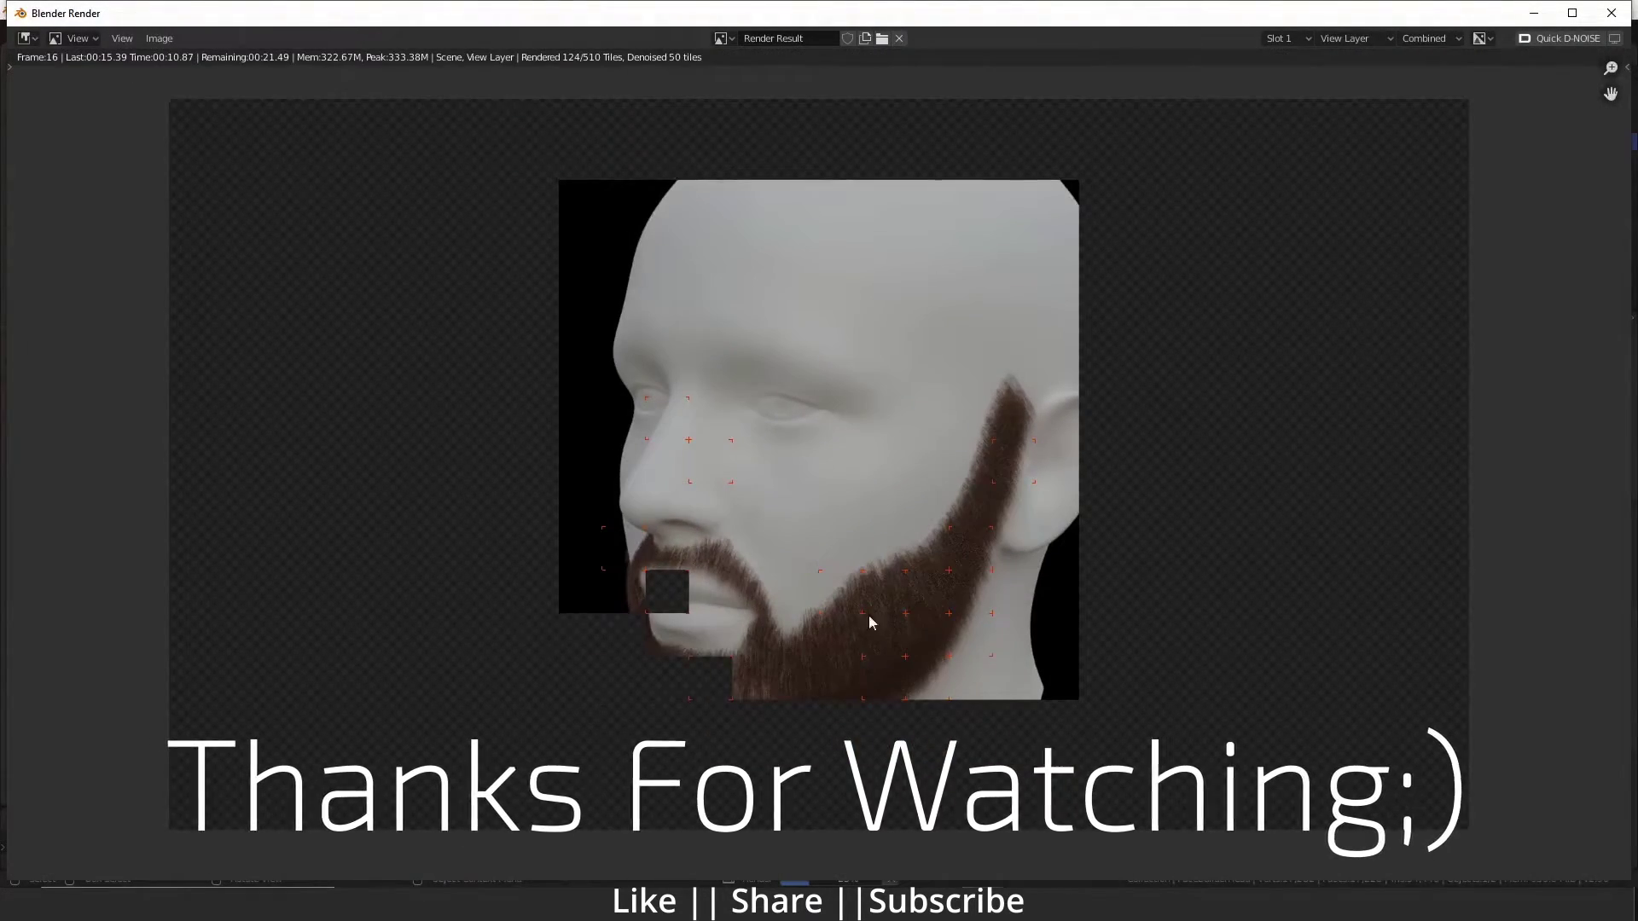